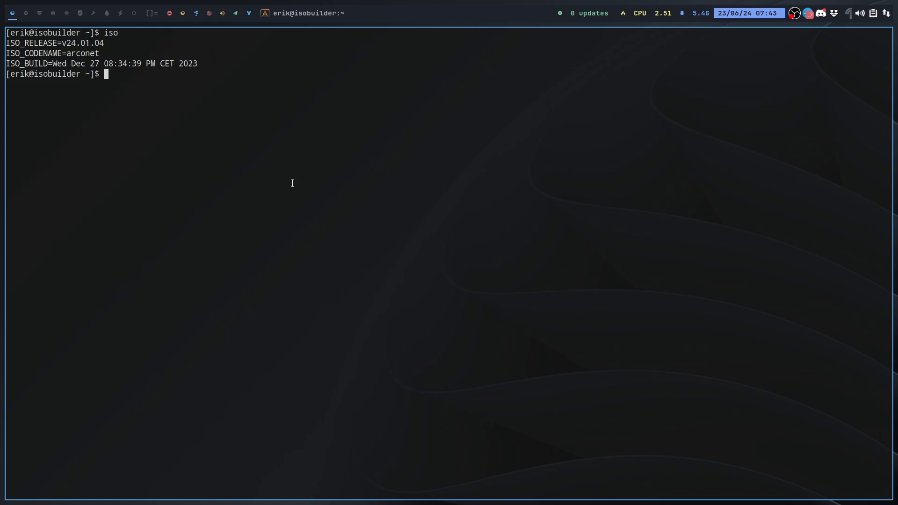
# - Close the terminal, open the VirtualBox Manager and start the NET virtual machine
pyautogui.press('super+q')
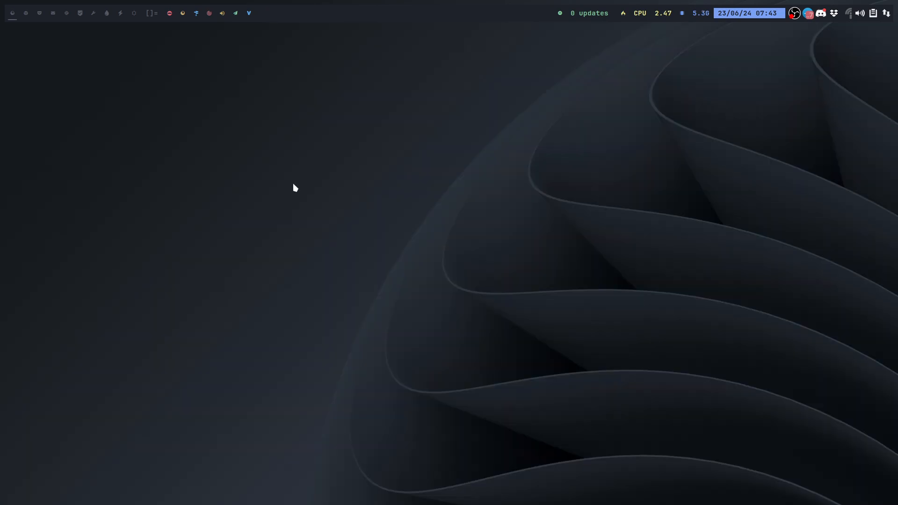
pyautogui.press('super+F7')
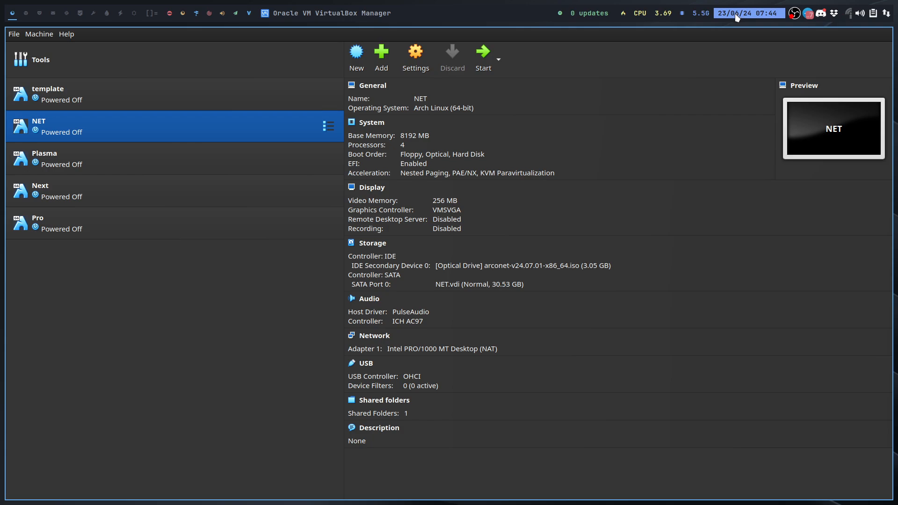
pyautogui.click(482, 57)
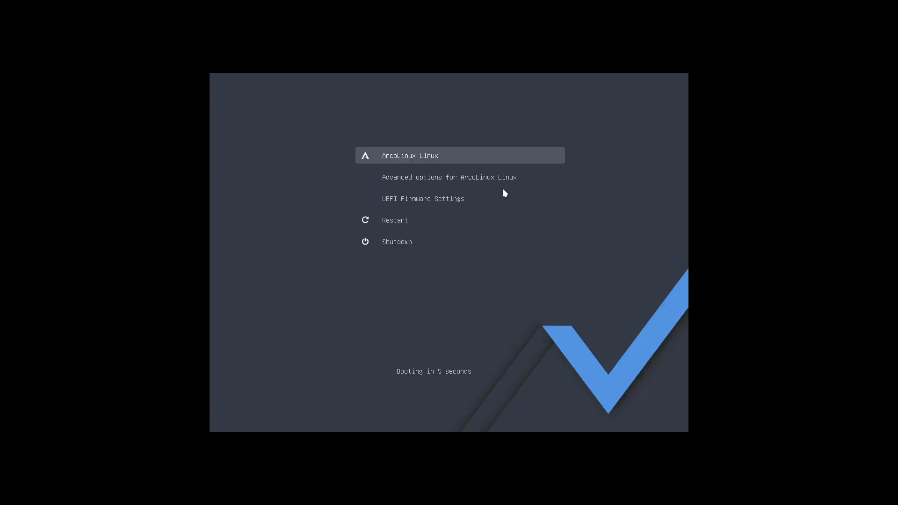
# - Enter the virtual machine's UEFI firmware settings and boot from the UEFI VBOX CD-ROM through the Boot Manager
pyautogui.press('Down')
pyautogui.press('Down')
pyautogui.press('Return')
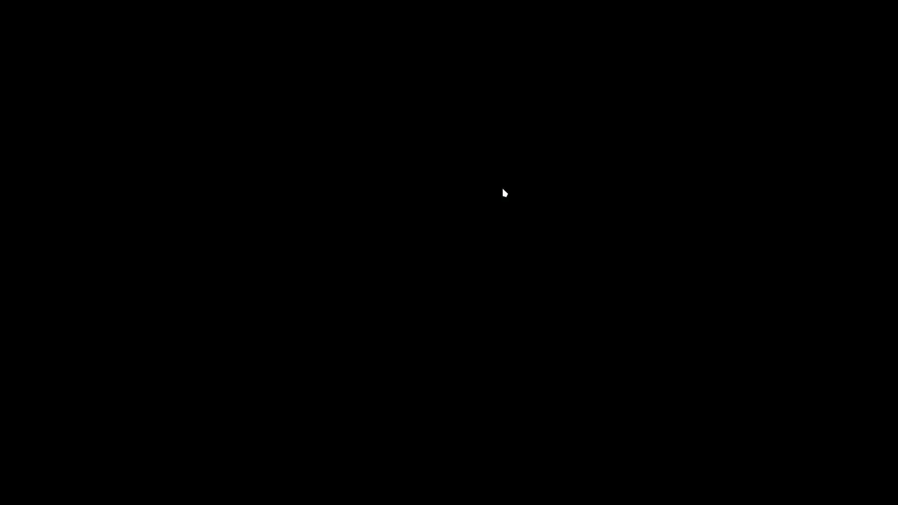
pyautogui.press('Down')
pyautogui.press('Down')
pyautogui.press('Return')
pyautogui.press('Down')
pyautogui.press('Down')
pyautogui.press('Down')
pyautogui.press('Down')
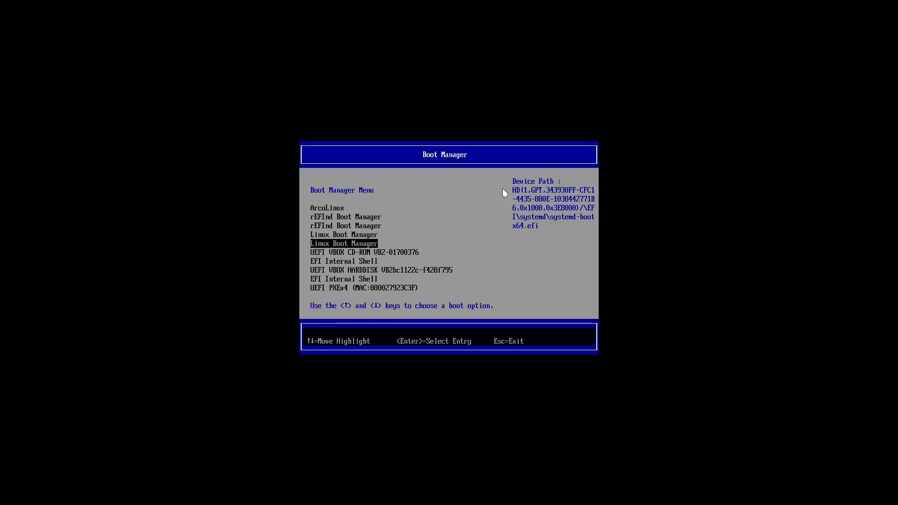
pyautogui.press('Down')
pyautogui.press('Return')
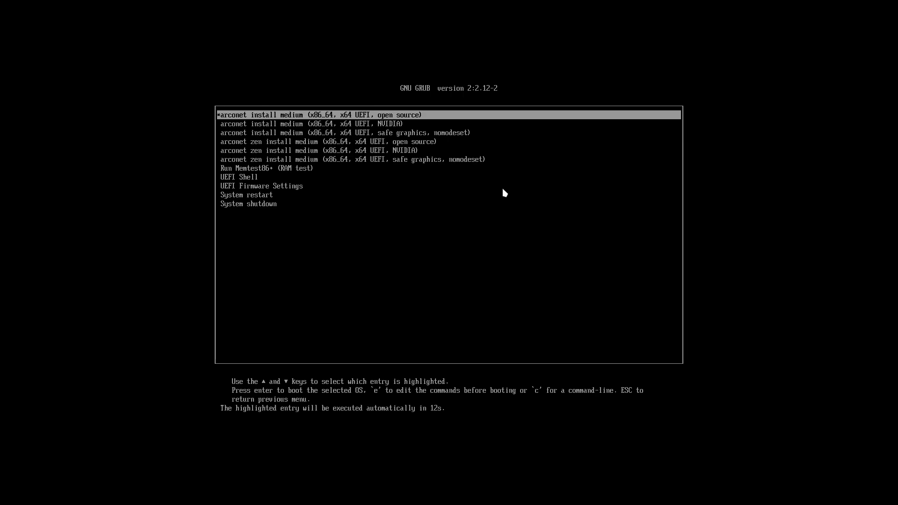
# - Look through the arconet and arconet zen install medium entries in the boot list
pyautogui.press('Down')
pyautogui.press('Down')
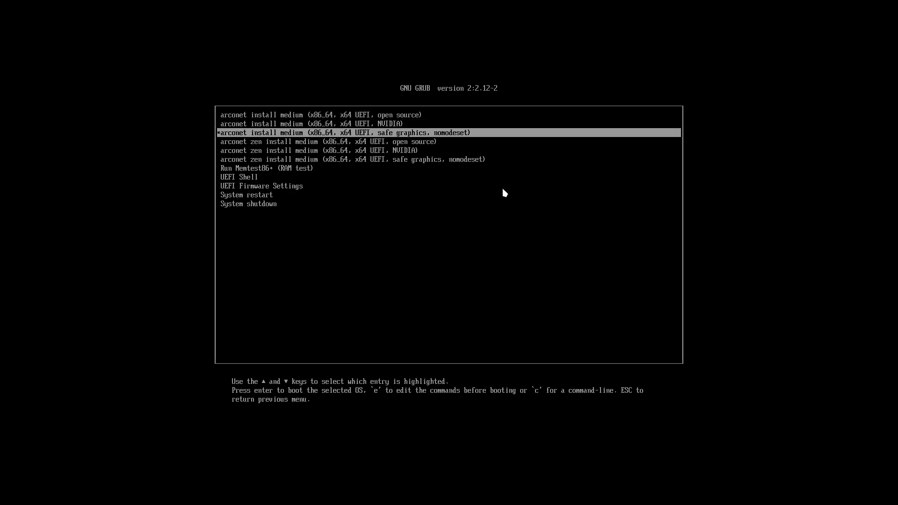
pyautogui.press('Up')
pyautogui.press('Up')
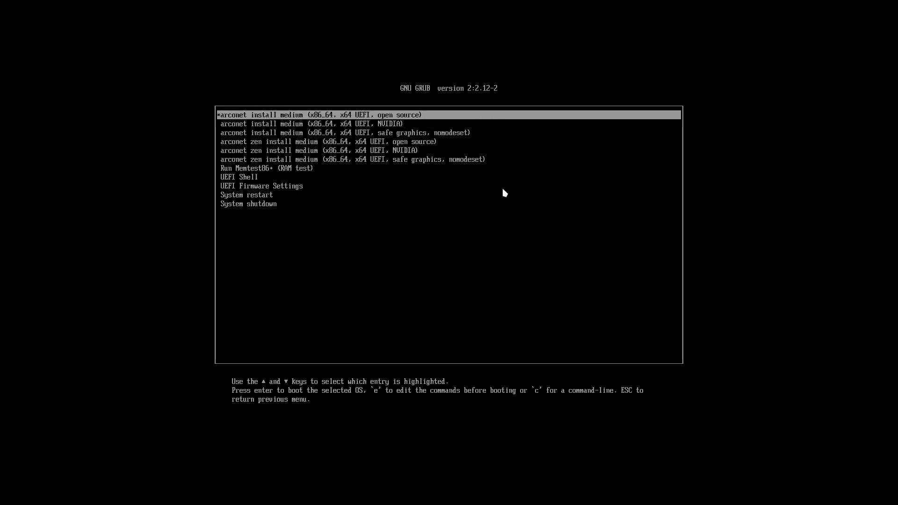
pyautogui.press('Down')
pyautogui.press('Down')
pyautogui.press('Down')
pyautogui.press('Down')
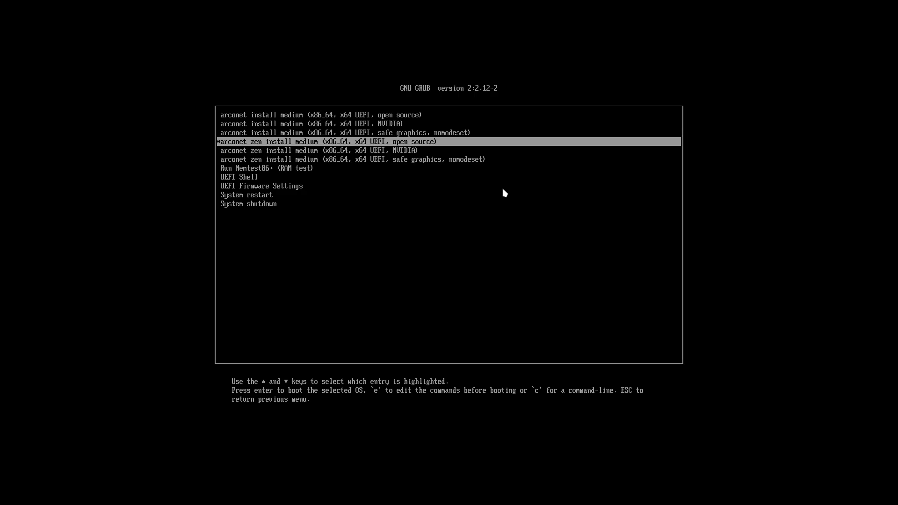
pyautogui.press('Down')
# - Boot the standard arconet install medium entry (x86_64, x64 UEFI, open source)
pyautogui.press('Up')
pyautogui.press('Up')
pyautogui.press('Up')
pyautogui.press('Up')
pyautogui.press('Up')
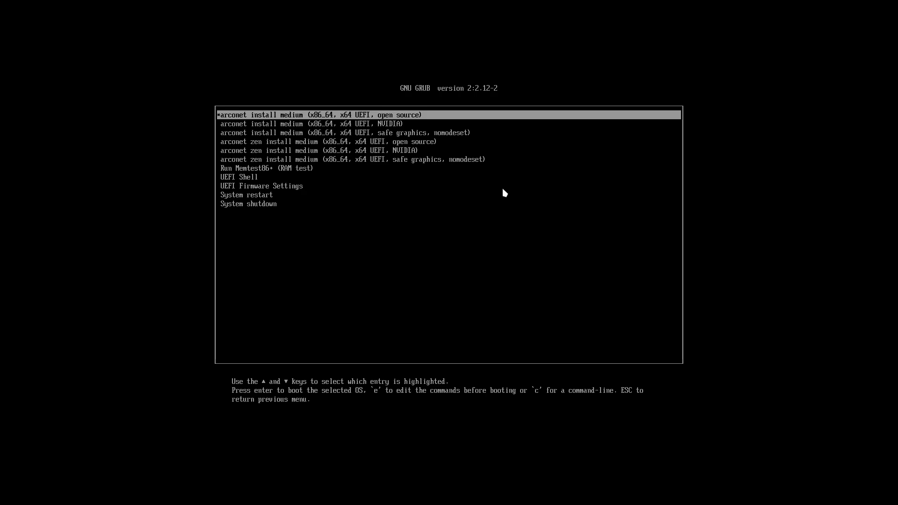
pyautogui.press('Return')
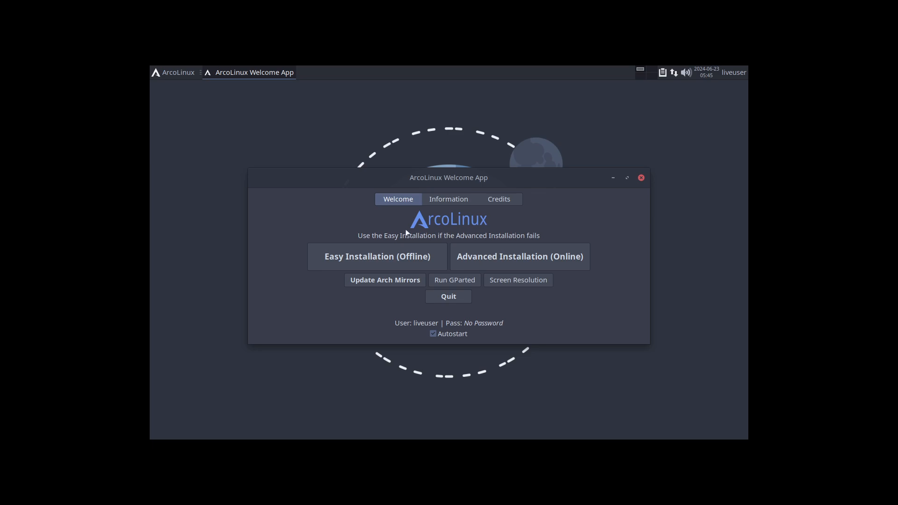
# - Read the Welcome App's information on the Easy and Advanced installation variants, glance at the favorite applications, and return to the installation options
pyautogui.click(448, 200)
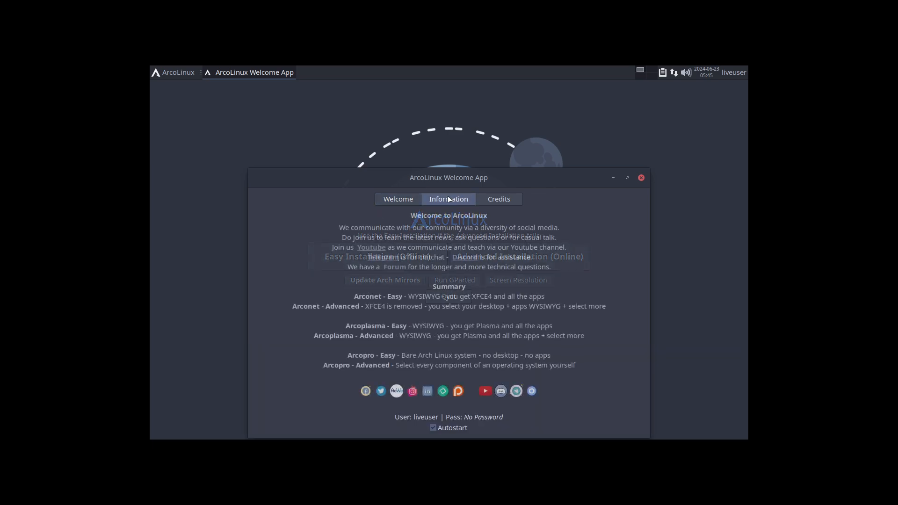
pyautogui.moveTo(458, 179); pyautogui.dragTo(463, 113)
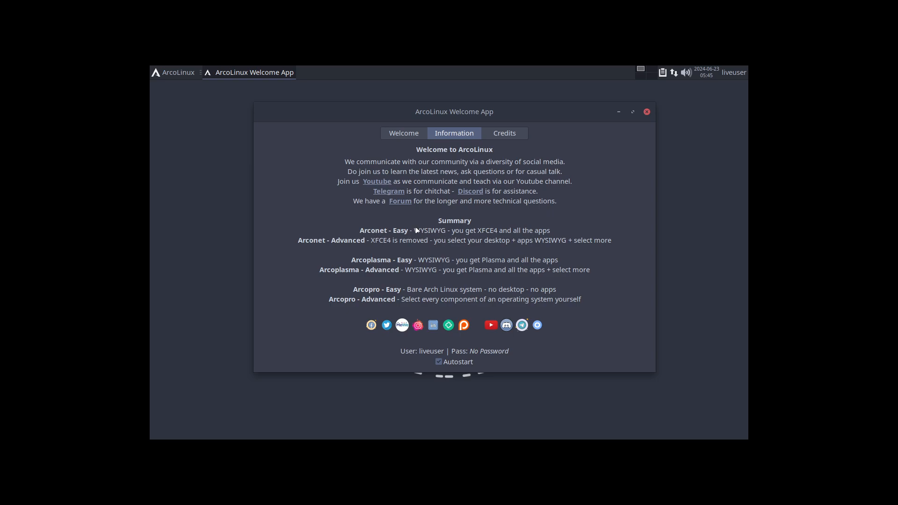
pyautogui.click(180, 78)
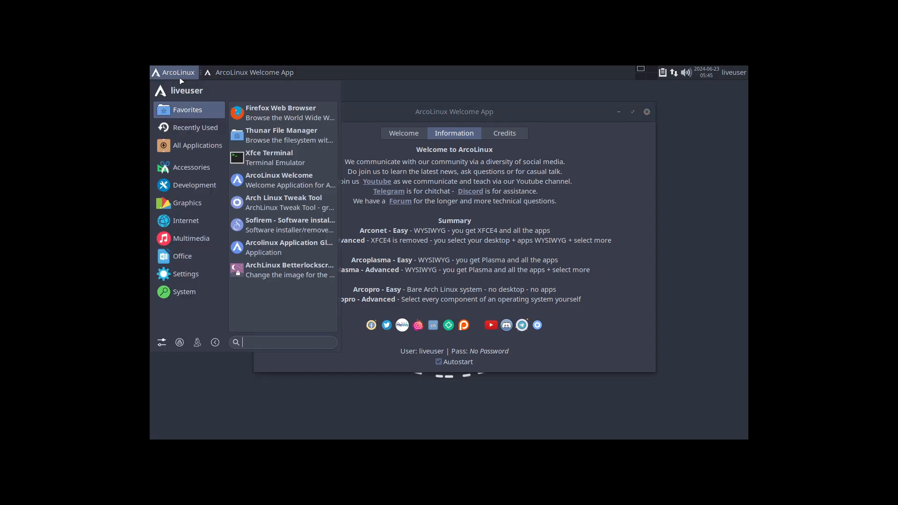
pyautogui.click(395, 245)
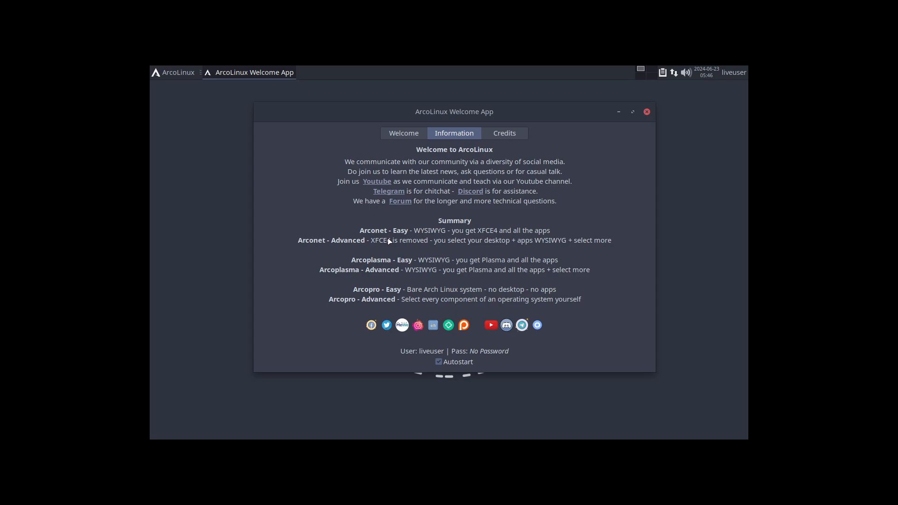
pyautogui.click(410, 135)
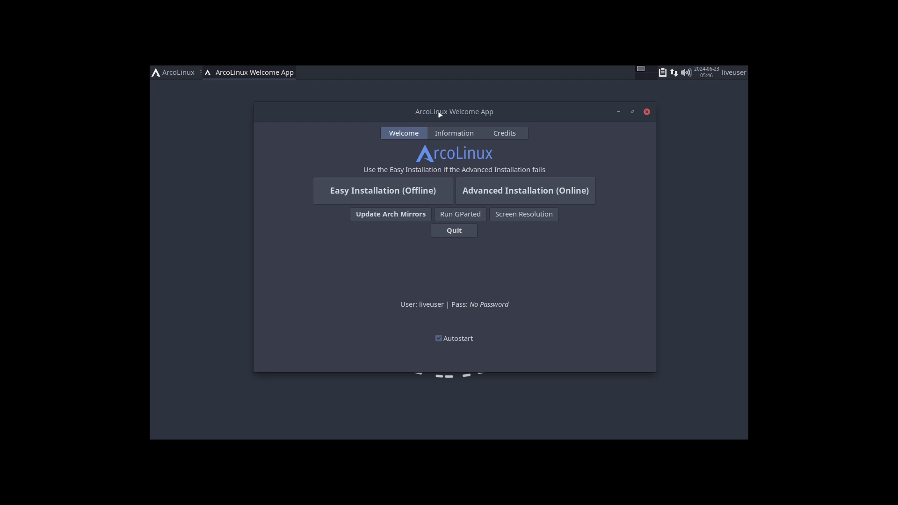
pyautogui.moveTo(456, 104); pyautogui.dragTo(456, 197)
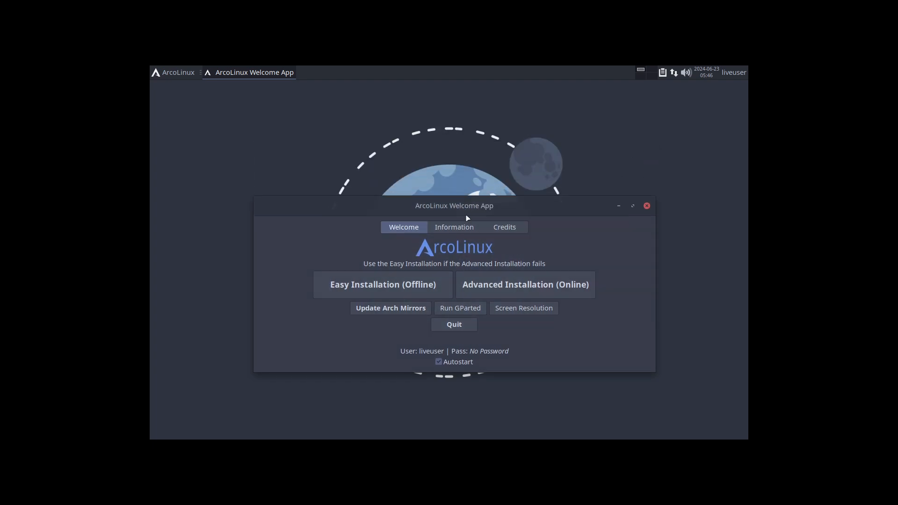
# - Launch the Advanced Installation (Online) with Grub as the bootloader
pyautogui.click(527, 285)
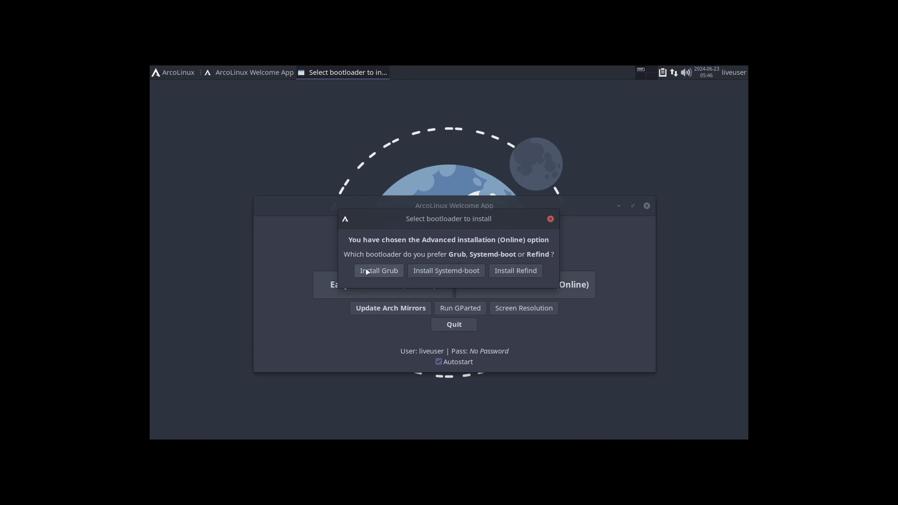
pyautogui.click(392, 273)
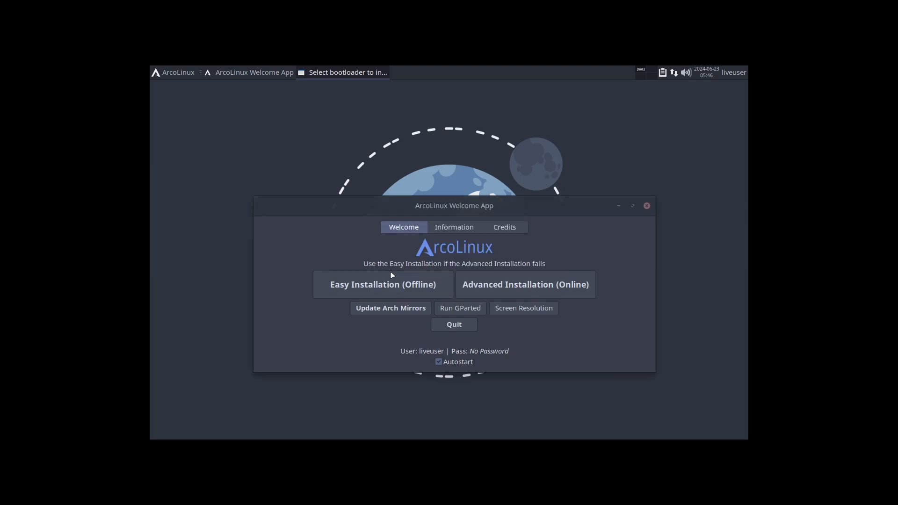
pyautogui.click(398, 298)
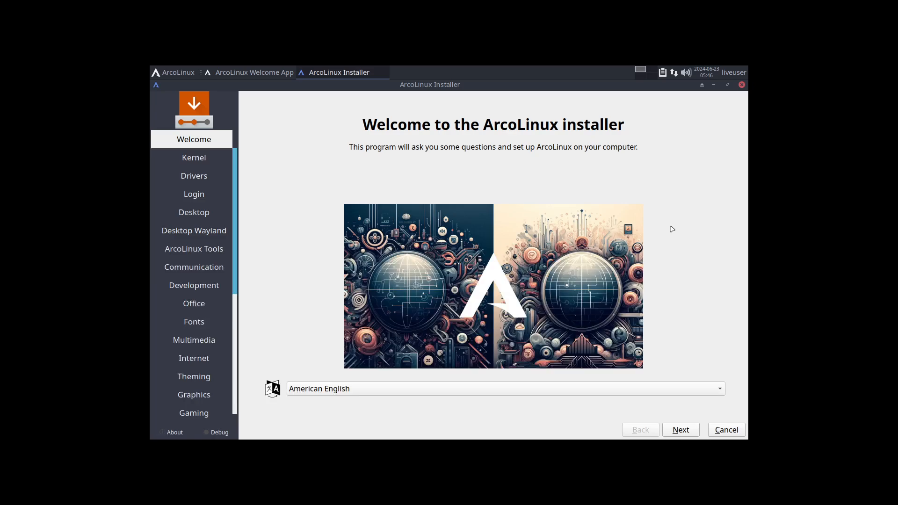
# - Advance from the installer's welcome page to the Desktop page, leaving all Kernel, Drivers and Login packages unselected
pyautogui.click(683, 431)
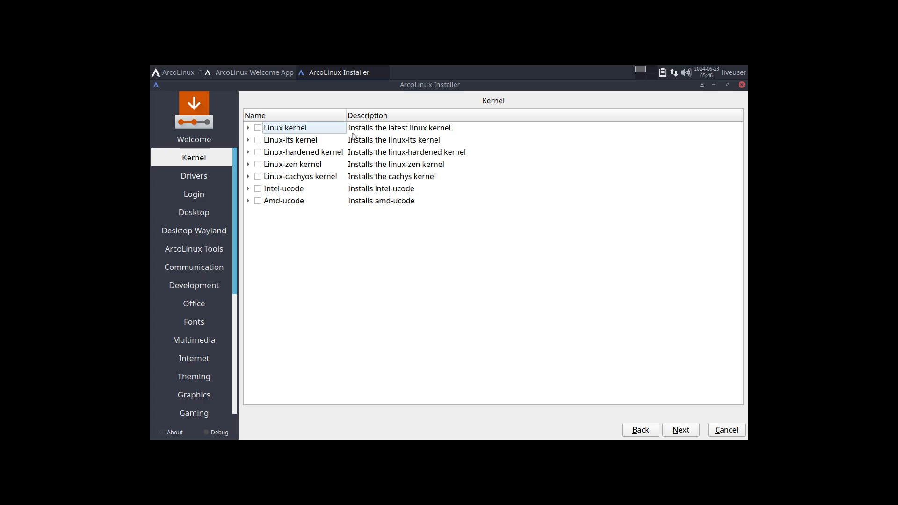
pyautogui.click(332, 140)
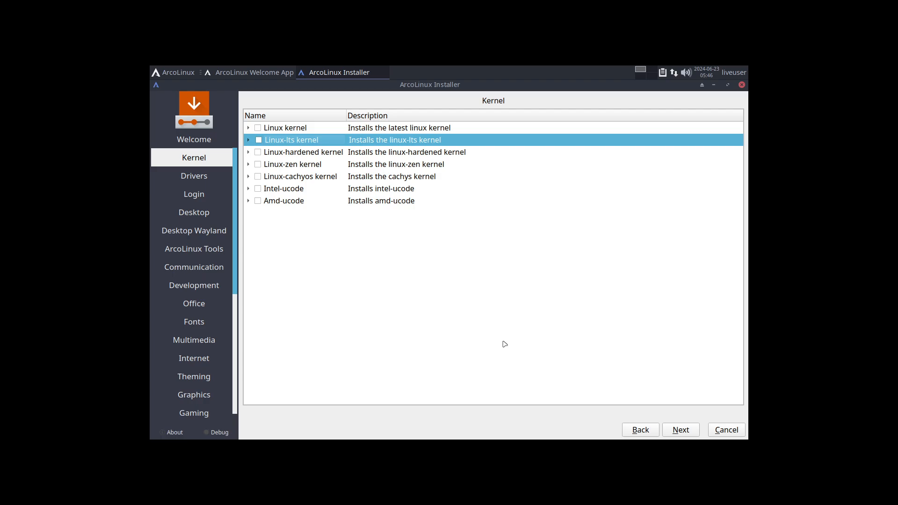
pyautogui.click(687, 431)
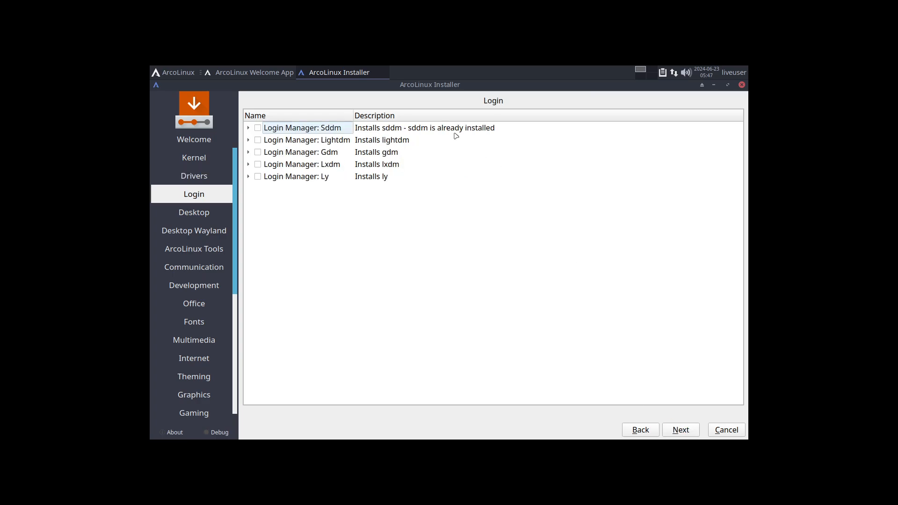
pyautogui.click(249, 128)
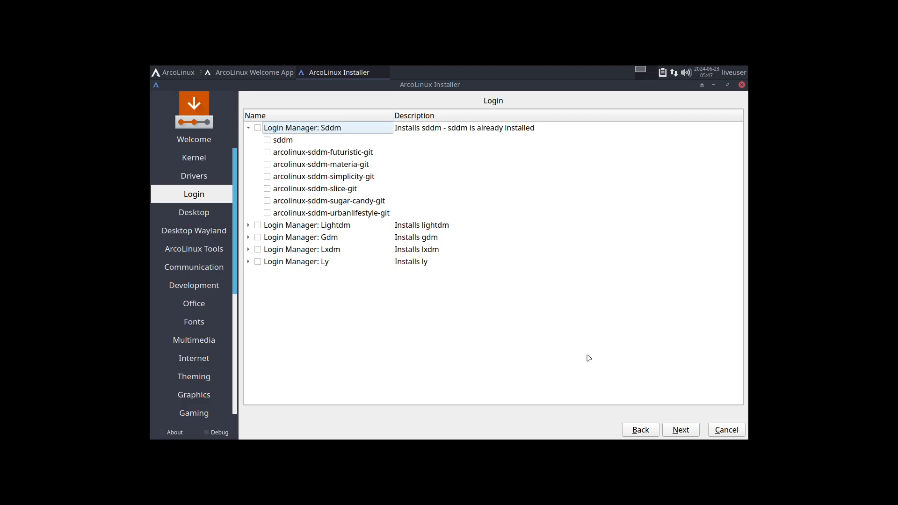
pyautogui.click(676, 430)
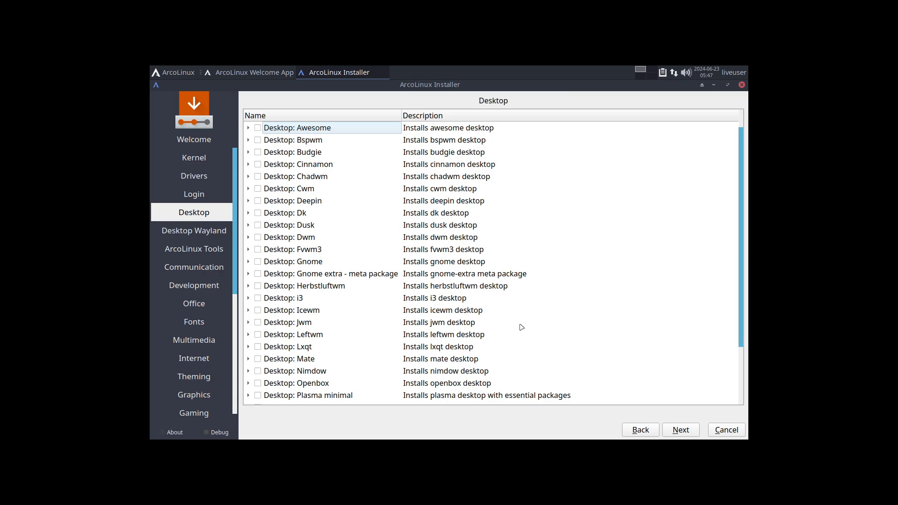
# - Select the Gnome desktop for installation and inspect its packages and the Gnome extra meta package
pyautogui.click(319, 253)
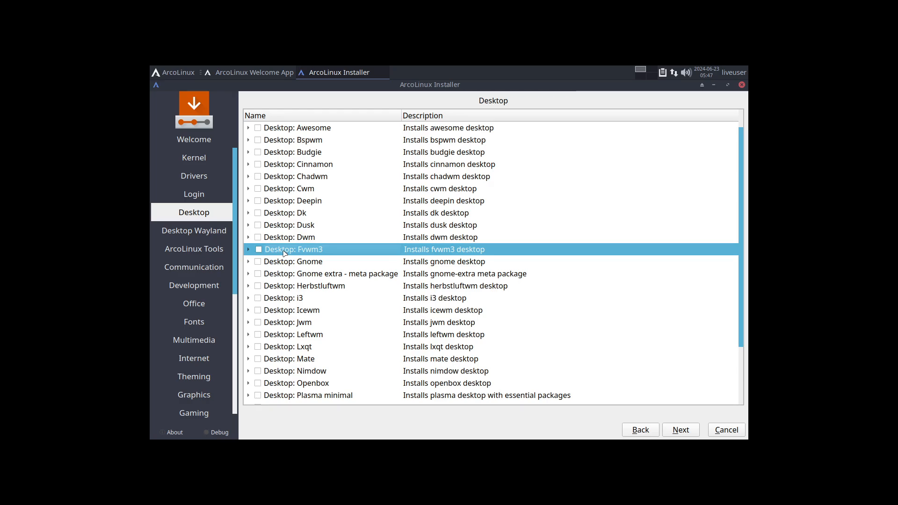
pyautogui.click(258, 262)
pyautogui.click(249, 262)
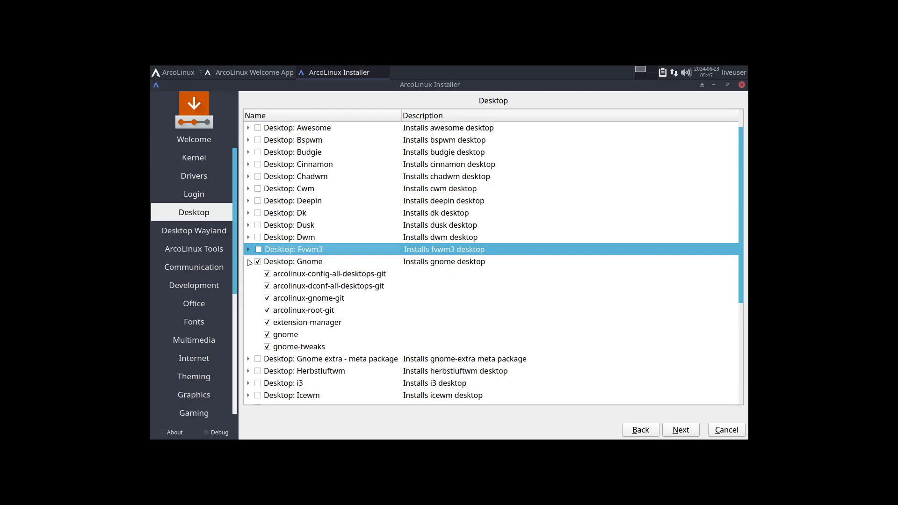
pyautogui.click(248, 262)
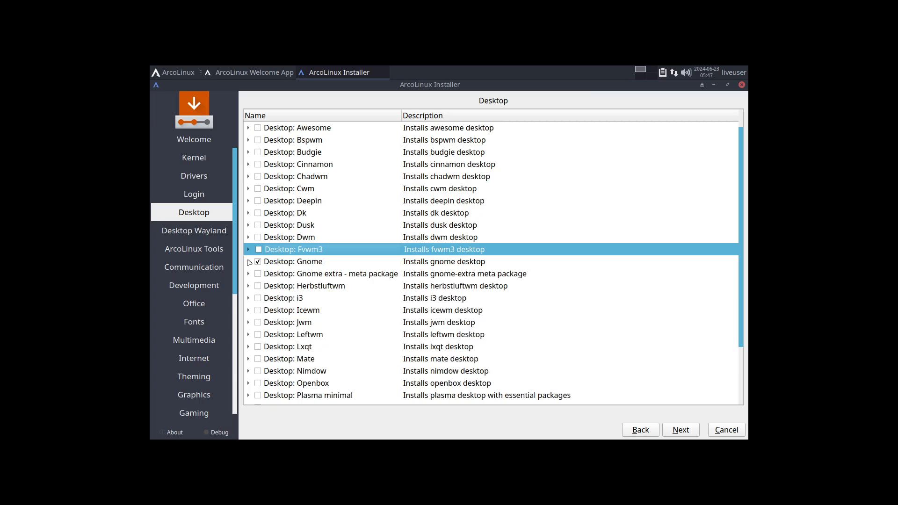
pyautogui.click(248, 275)
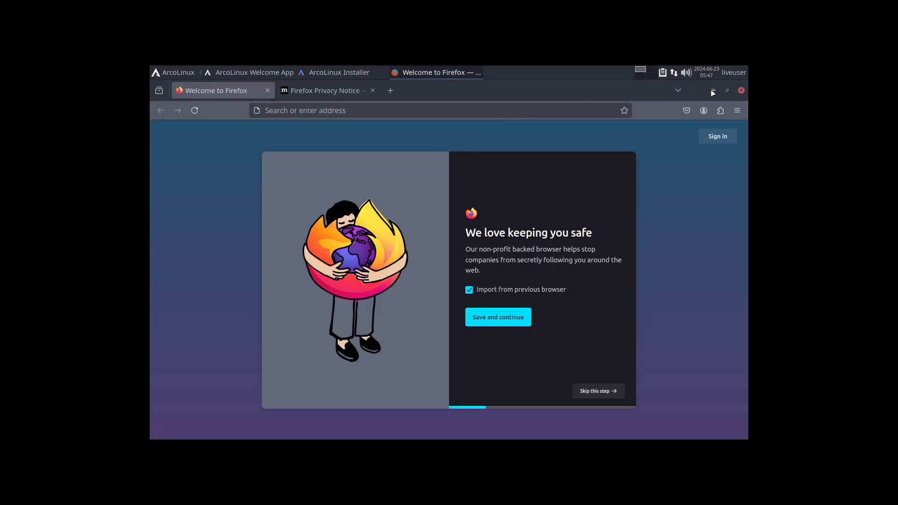
pyautogui.click(712, 91)
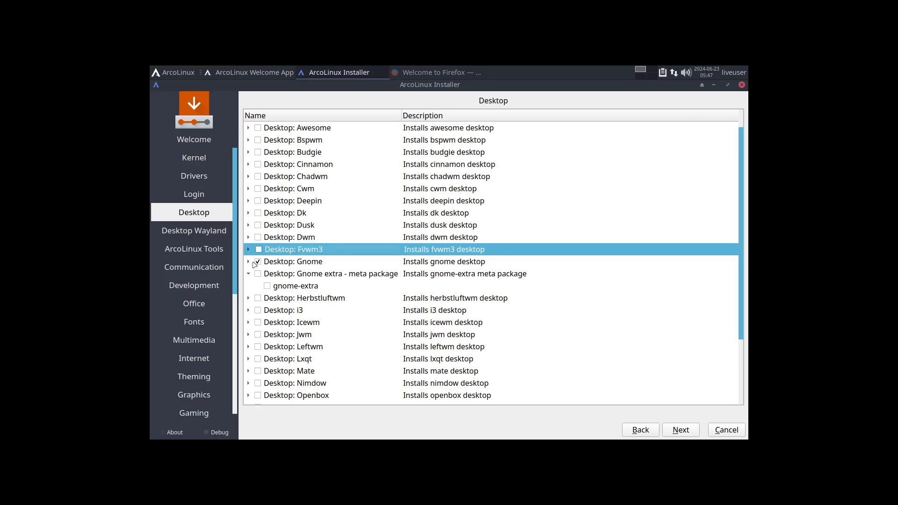
pyautogui.click(249, 262)
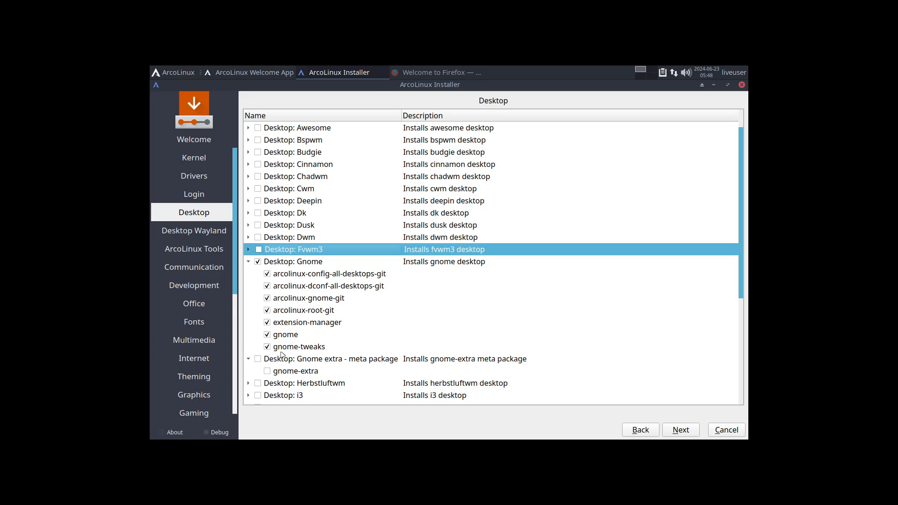
# - Try reducing the Gnome selection to gnome and arcolinux-root-git, and reselect the complete Gnome package group
pyautogui.click(267, 347)
pyautogui.click(267, 322)
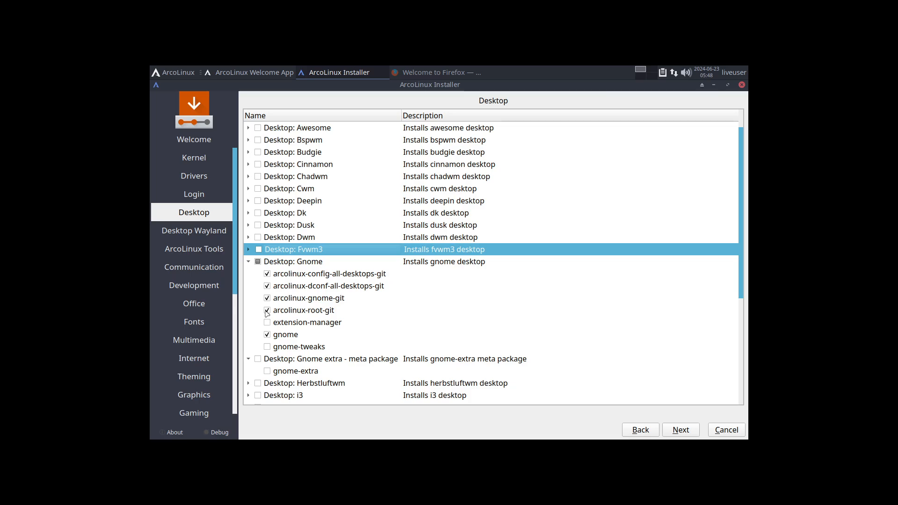
pyautogui.click(268, 310)
pyautogui.click(267, 298)
pyautogui.click(268, 286)
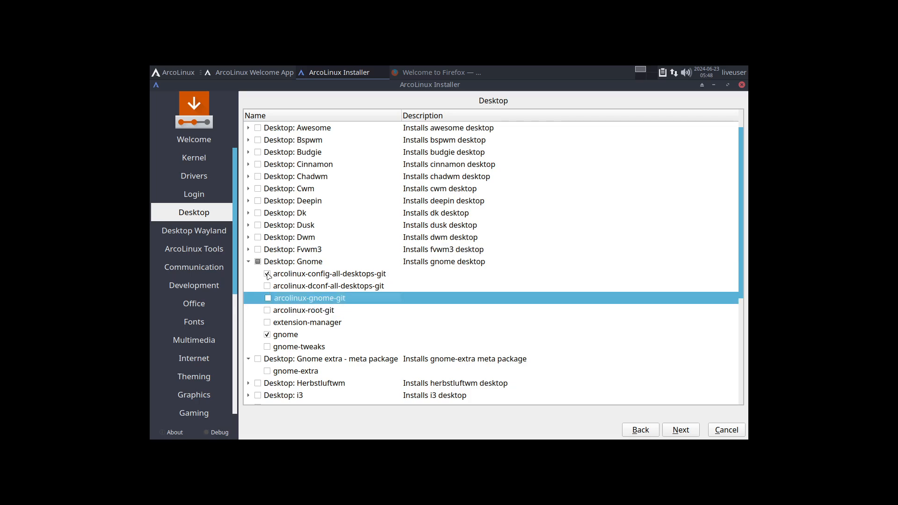
pyautogui.click(267, 273)
pyautogui.click(270, 312)
pyautogui.click(270, 312)
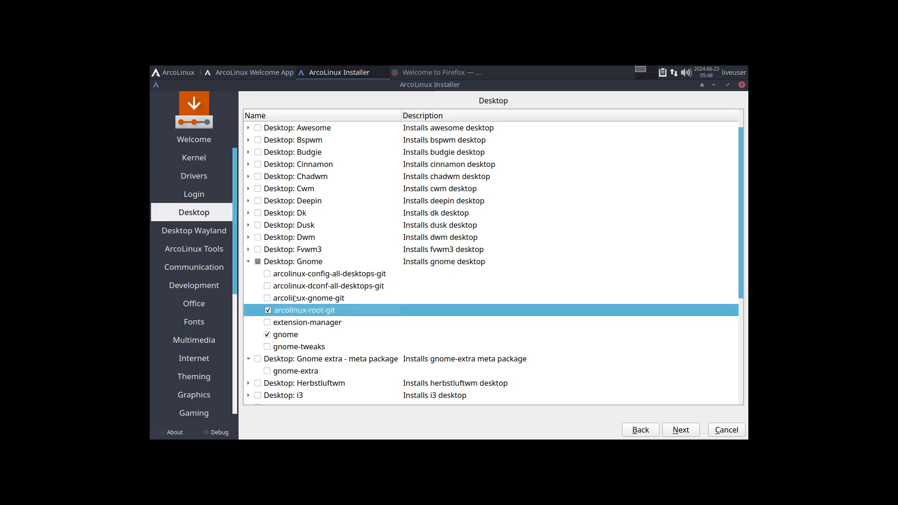
pyautogui.click(258, 262)
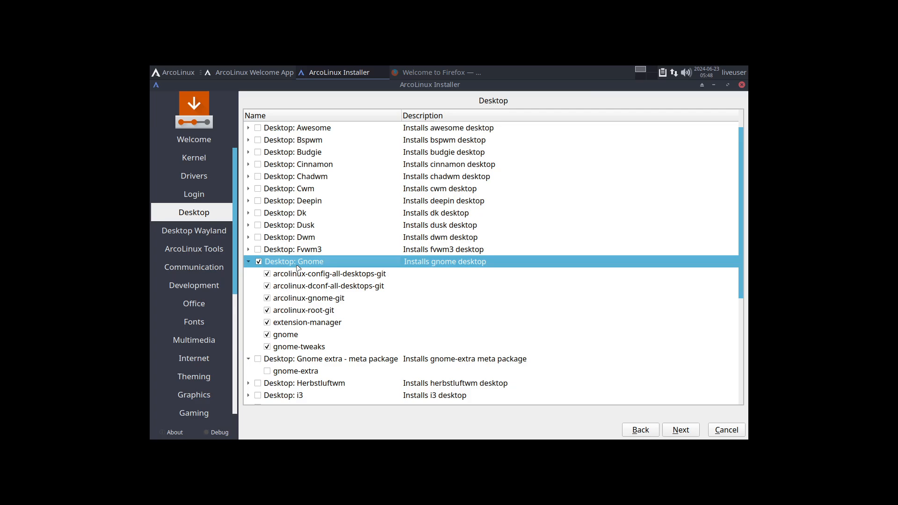
# - Try adding the Gnome extra meta package to the installation, and deselect it again
pyautogui.click(259, 360)
pyautogui.click(317, 387)
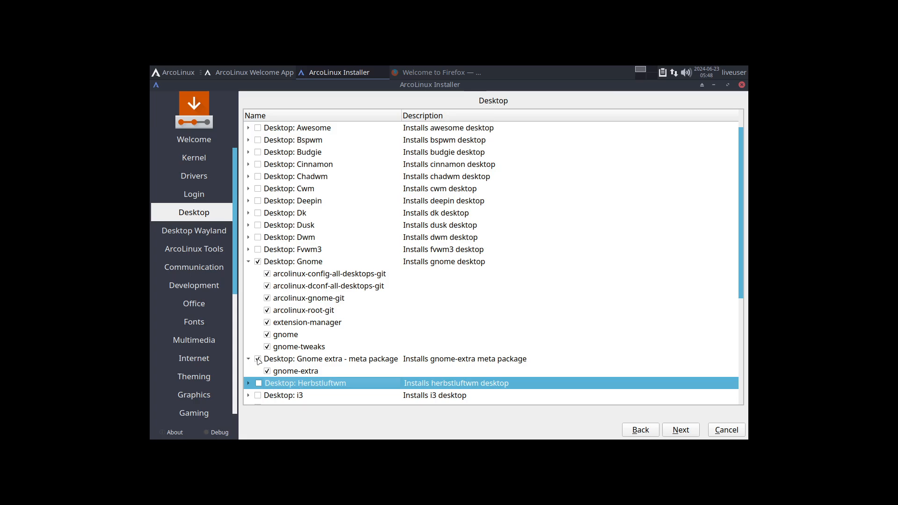
pyautogui.click(259, 359)
pyautogui.click(287, 266)
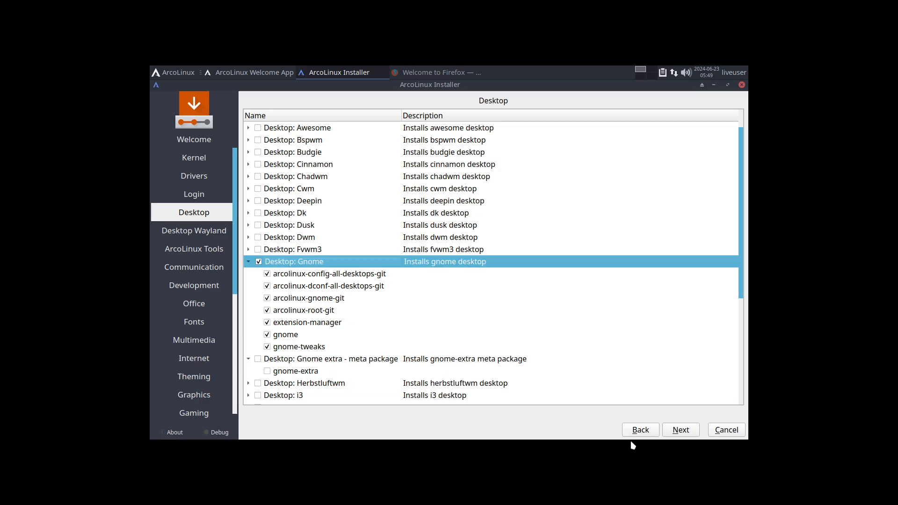
# - Check the Desktop Wayland page and advance to ArcoLinux Tools, leaving Hyprland and Wayfire unselected
pyautogui.click(682, 430)
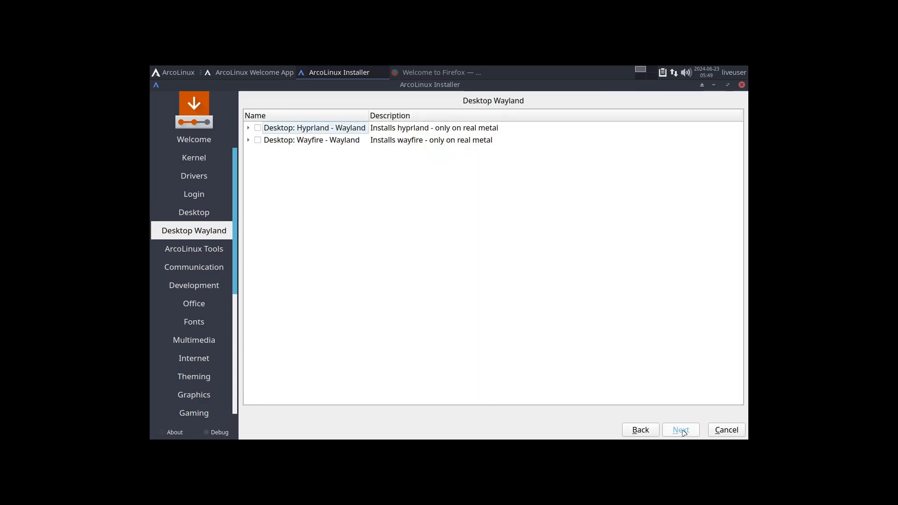
pyautogui.click(682, 431)
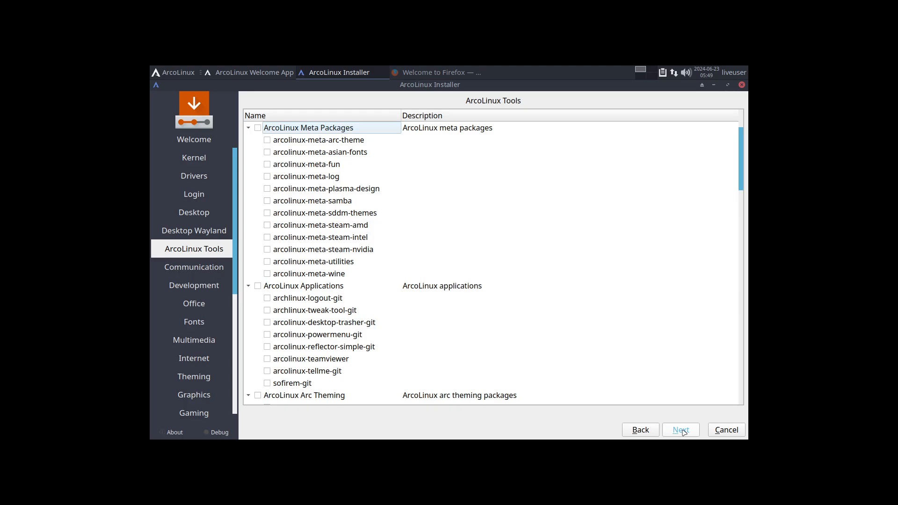
pyautogui.click(639, 430)
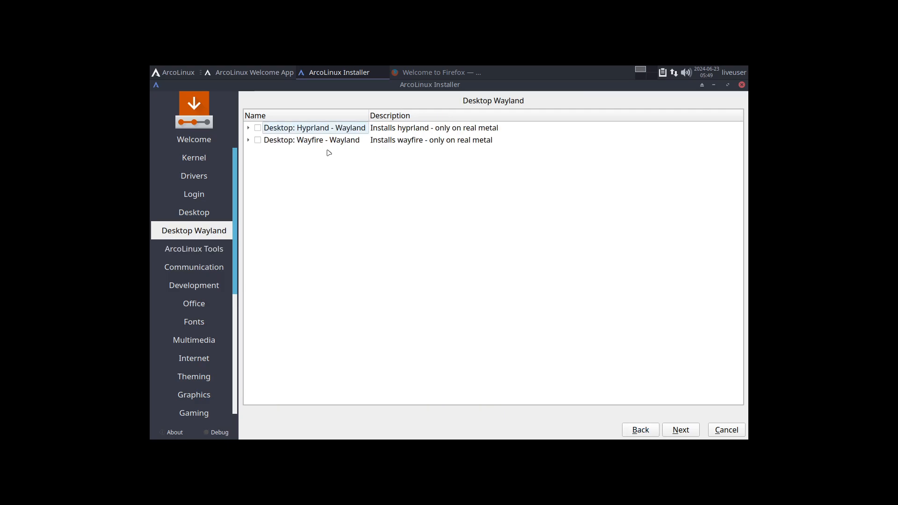
pyautogui.click(688, 430)
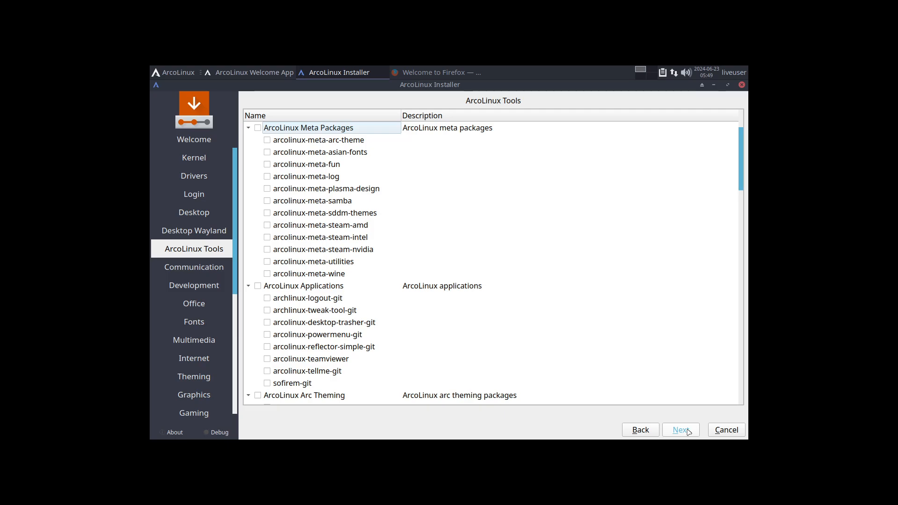
# - Advance through all remaining software category pages and the location settings to the keyboard page, without selecting any additional packages
pyautogui.click(688, 430)
pyautogui.click(688, 430)
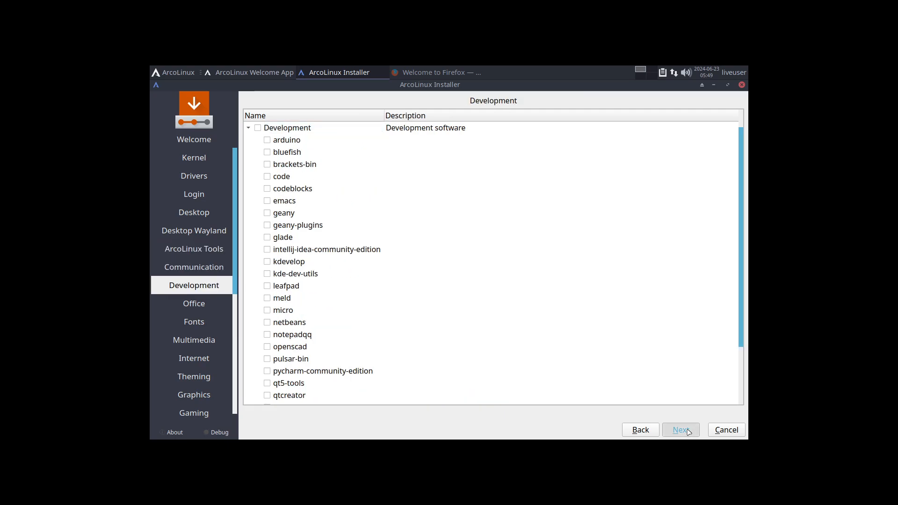
pyautogui.click(687, 430)
pyautogui.click(688, 431)
pyautogui.click(688, 430)
pyautogui.click(688, 430)
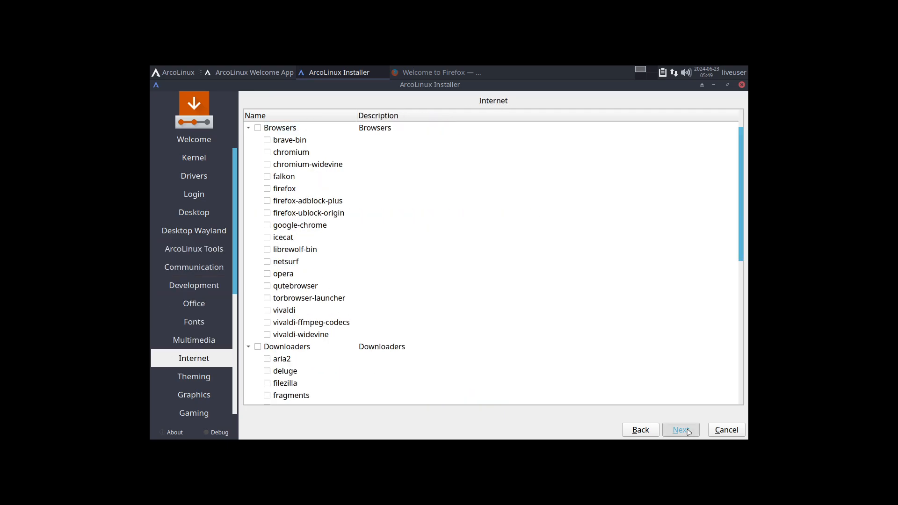
pyautogui.click(688, 430)
pyautogui.click(688, 430)
pyautogui.click(688, 430)
pyautogui.click(688, 431)
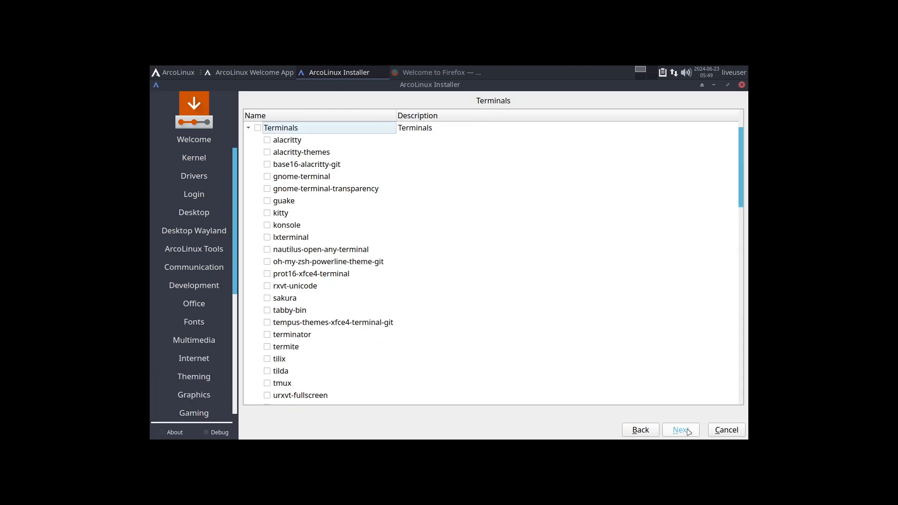
pyautogui.click(688, 430)
pyautogui.click(687, 430)
pyautogui.click(688, 430)
pyautogui.click(687, 430)
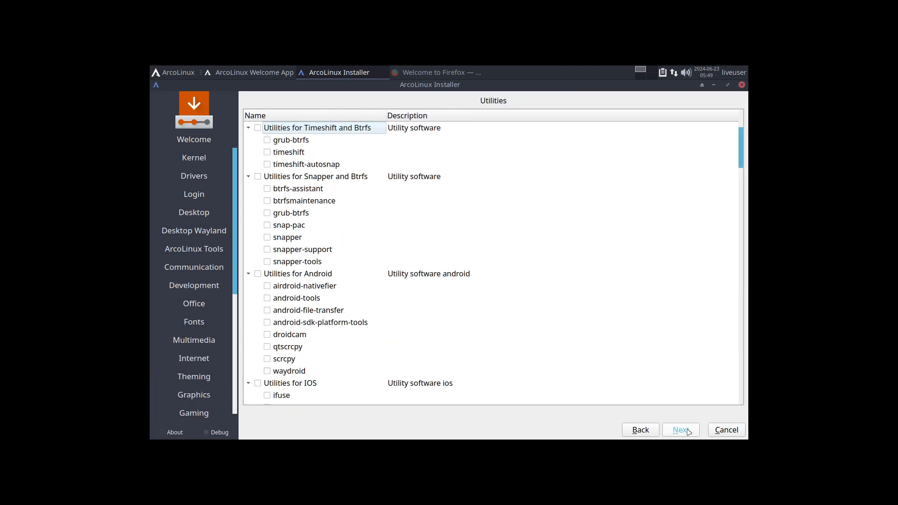
pyautogui.click(688, 430)
pyautogui.click(688, 430)
pyautogui.click(688, 431)
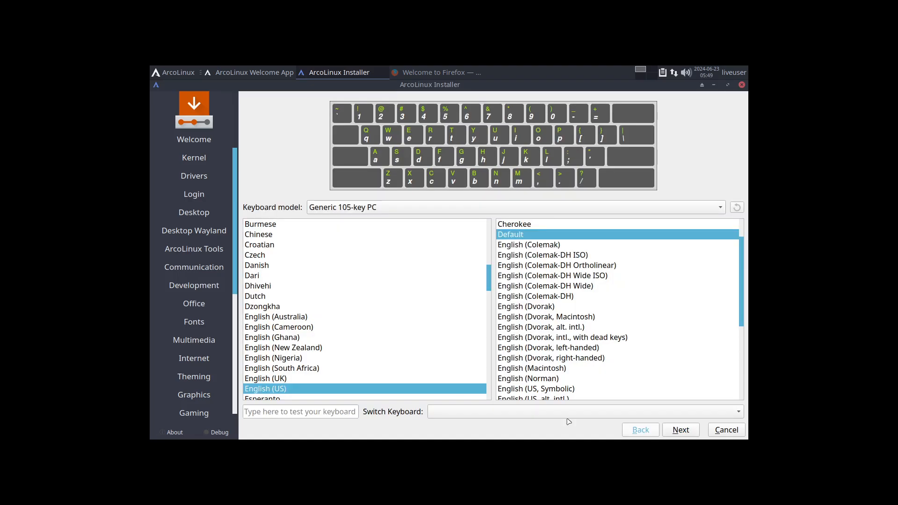
# - Set the keyboard layout to Belgian with the Default variant and continue to disk partitioning
pyautogui.scroll(4, 354, 352)
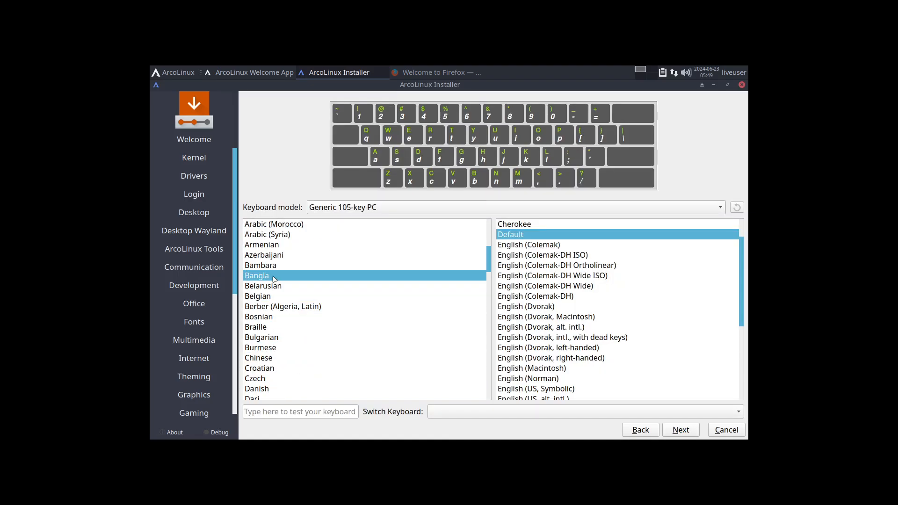
pyautogui.click(276, 297)
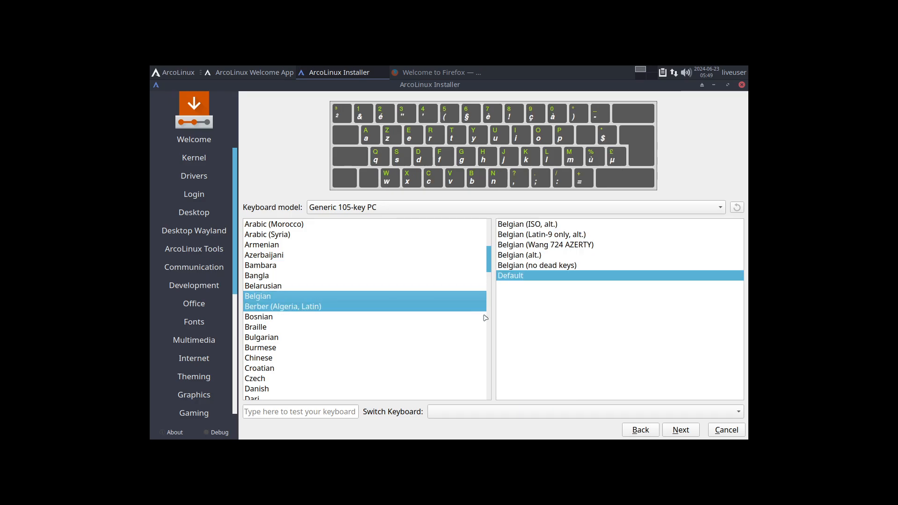
pyautogui.click(682, 433)
# - Set the VBOX HARDDISK to be erased, using ext4 and a swap partition, and continue to the user account page
pyautogui.click(334, 181)
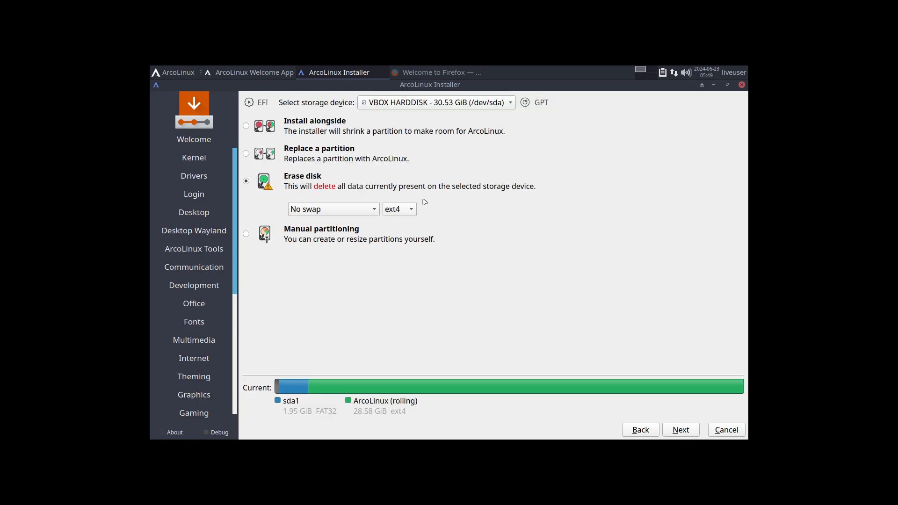
pyautogui.click(410, 214)
pyautogui.click(360, 212)
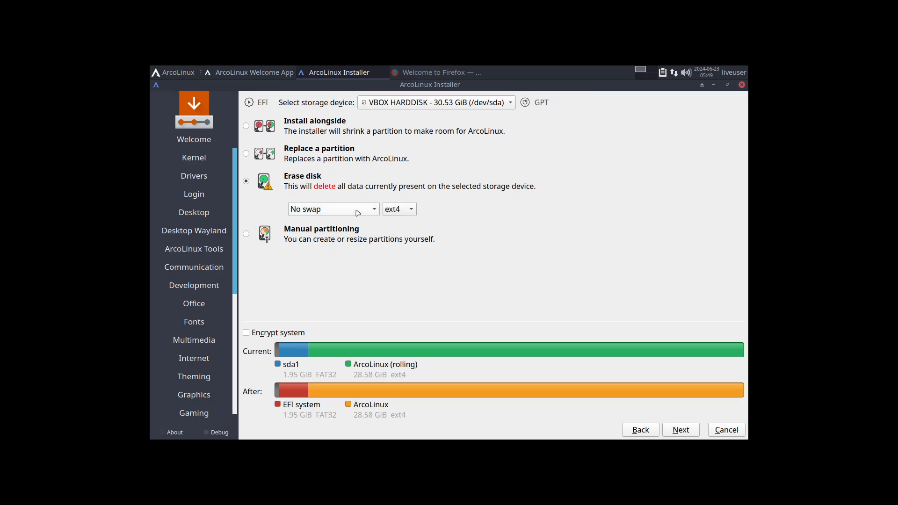
pyautogui.click(360, 210)
pyautogui.click(327, 223)
pyautogui.click(683, 430)
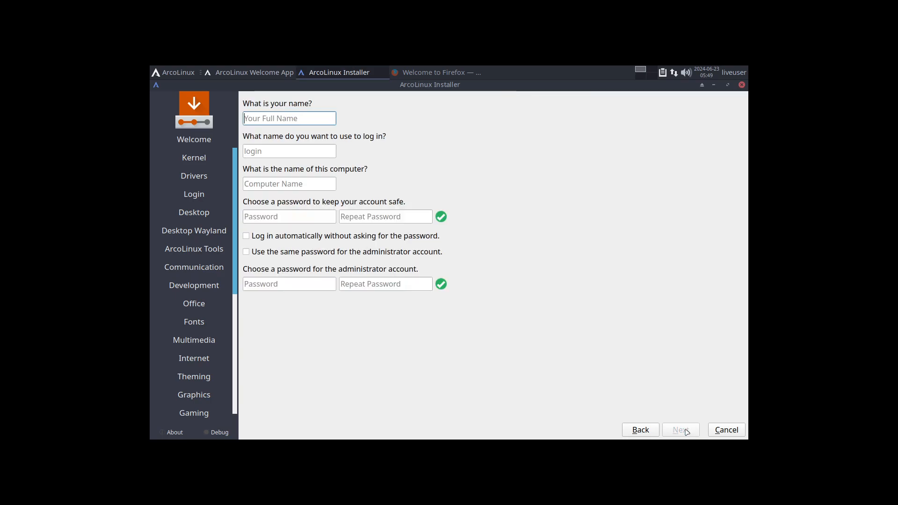
# - Enter the user's name, keep the suggested login and computer names, and enter and repeat the account password
pyautogui.press('Tab')
pyautogui.press('Tab')
pyautogui.press('Tab')
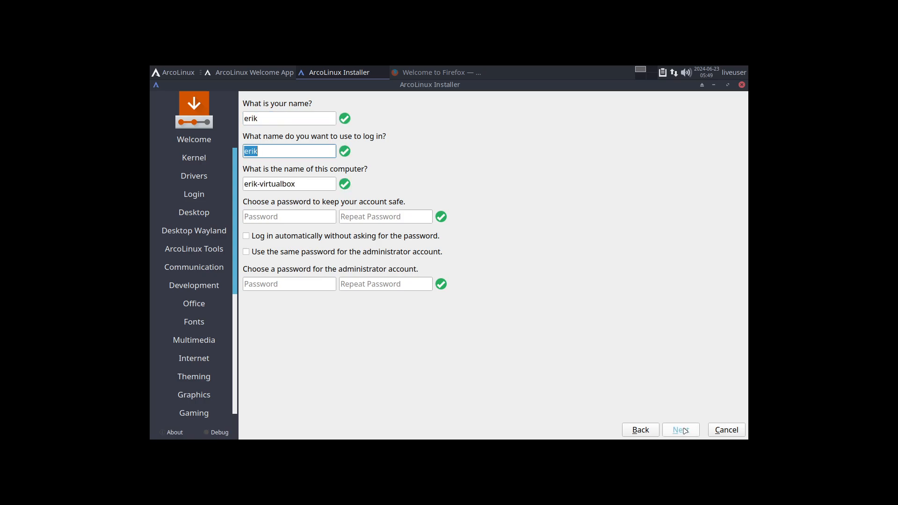
pyautogui.press('Tab')
pyautogui.press('Tab')
pyautogui.press('Tab')
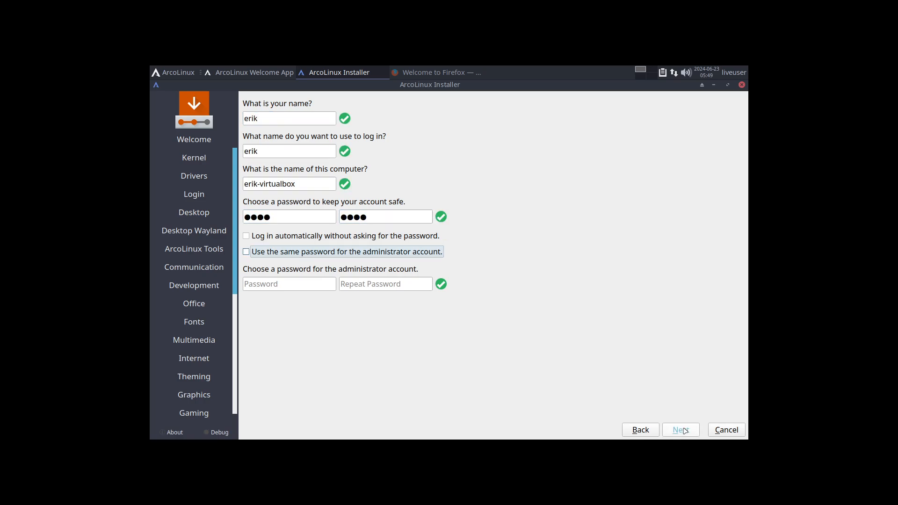
# - Use the same password for the administrator account and enable automatic login without a password
pyautogui.press('space')
pyautogui.hotkey('shift', 'Tab')
pyautogui.press('space')
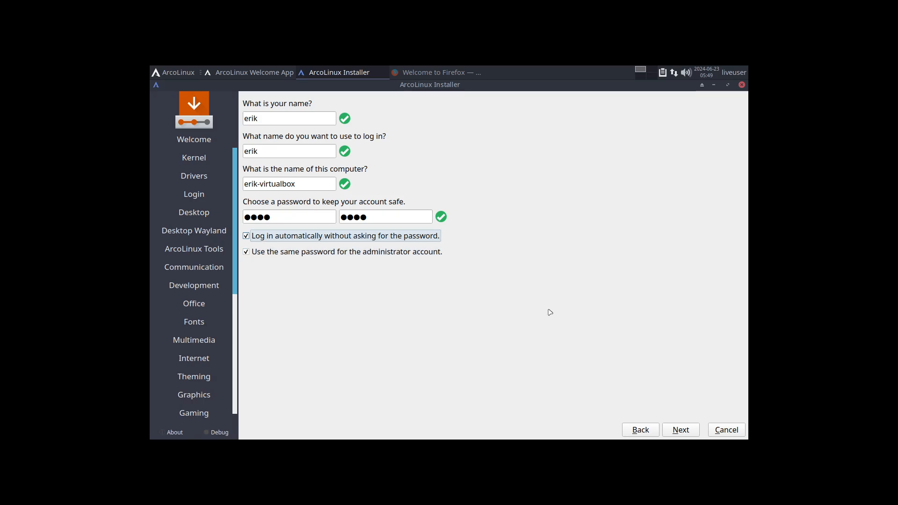
# - Proceed to the installation overview and start installing ArcoLinux, confirming the disk changes
pyautogui.press('Tab')
pyautogui.press('Return')
pyautogui.press('Return')
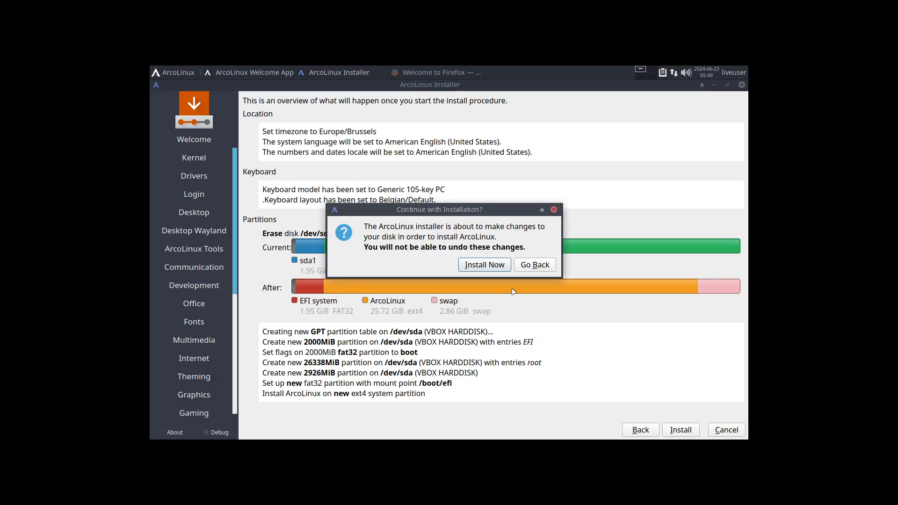
pyautogui.click(490, 270)
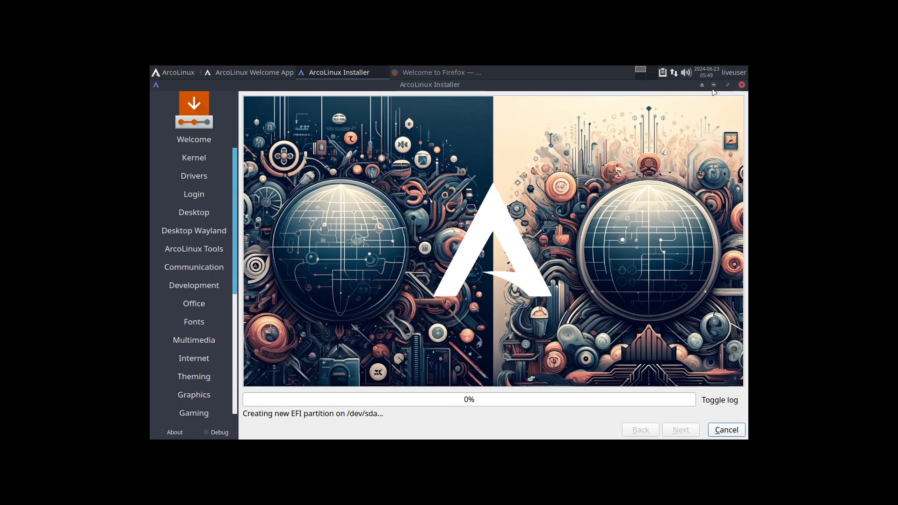
# - Minimize the installer, switch to Firefox and search the web for "arch wiki gnome"
pyautogui.click(714, 84)
pyautogui.click(435, 73)
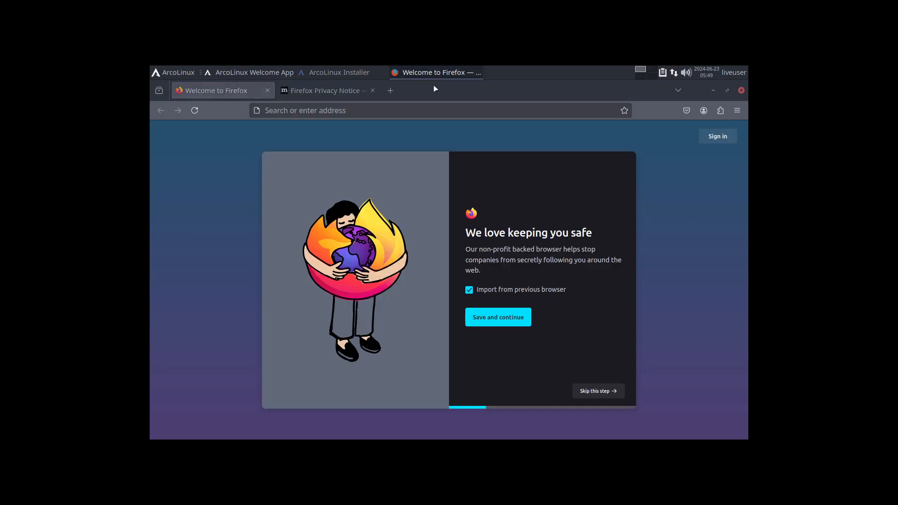
pyautogui.click(333, 109)
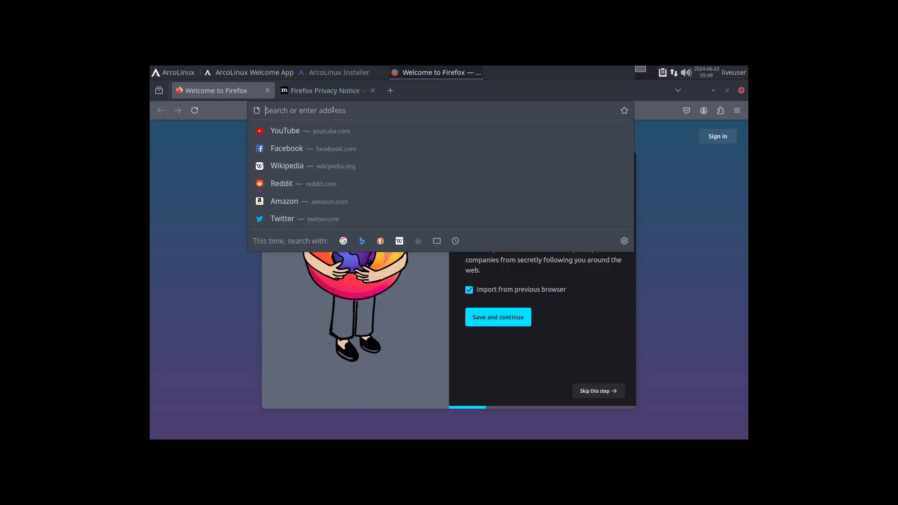
pyautogui.write('ar')
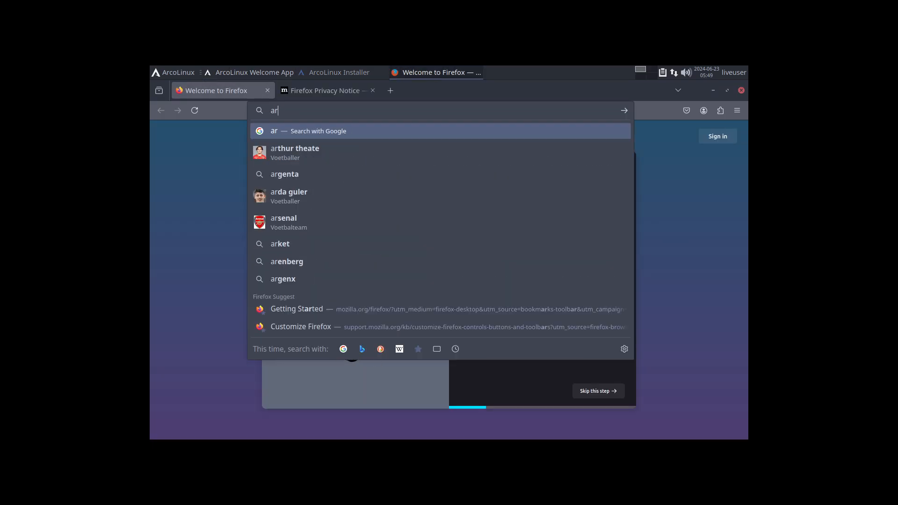
pyautogui.write('ch wiki gnome')
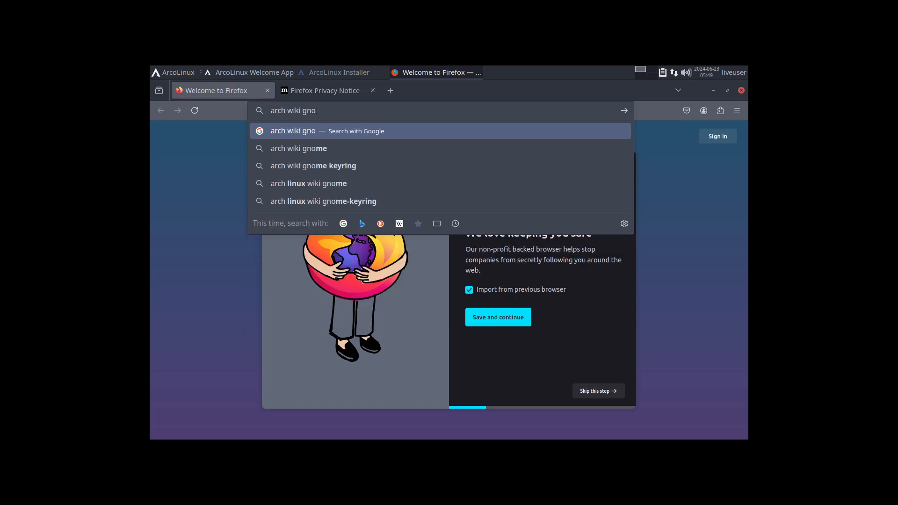
pyautogui.press('Return')
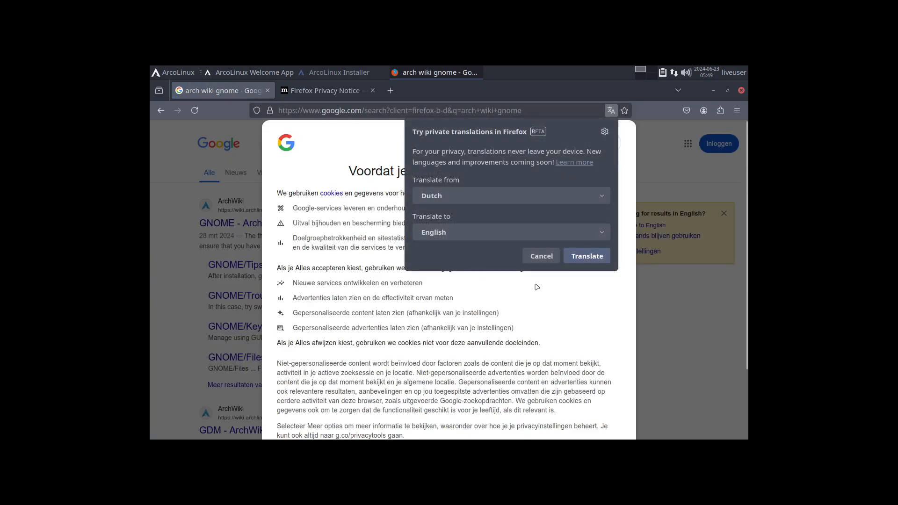
# - Dismiss the translation offer, accept all Google cookies and open the ArchWiki GNOME article
pyautogui.click(557, 260)
pyautogui.scroll(-5, 581, 280)
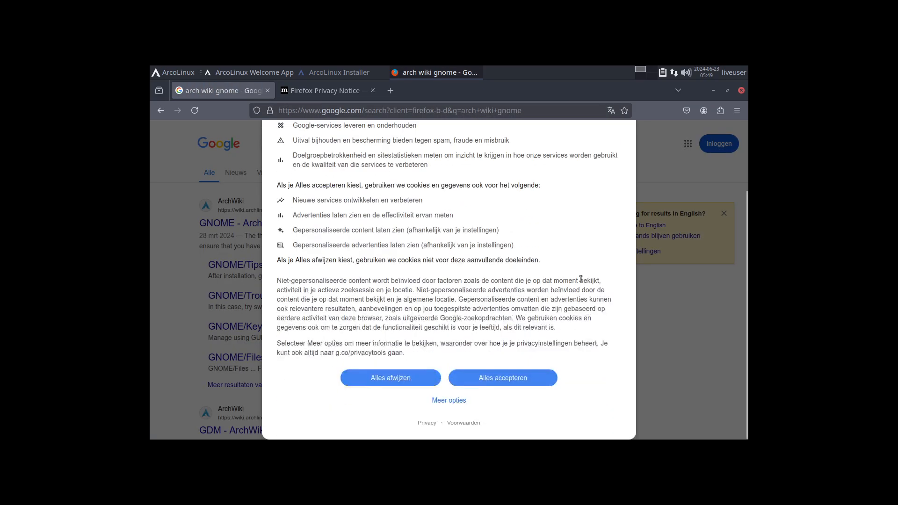
pyautogui.click(538, 379)
pyautogui.click(246, 223)
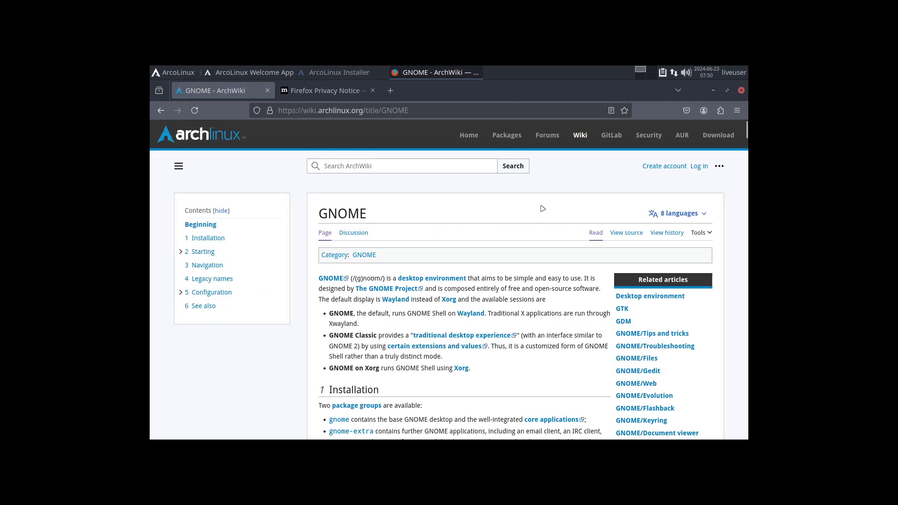
# - Set the live session's display resolution to 1920x1080, keep the configuration and close the display settings
pyautogui.click(173, 74)
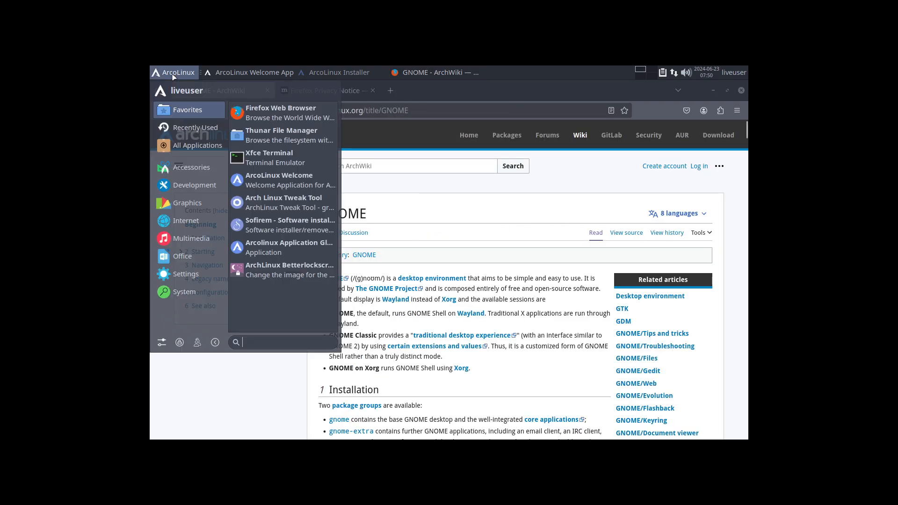
pyautogui.click(161, 342)
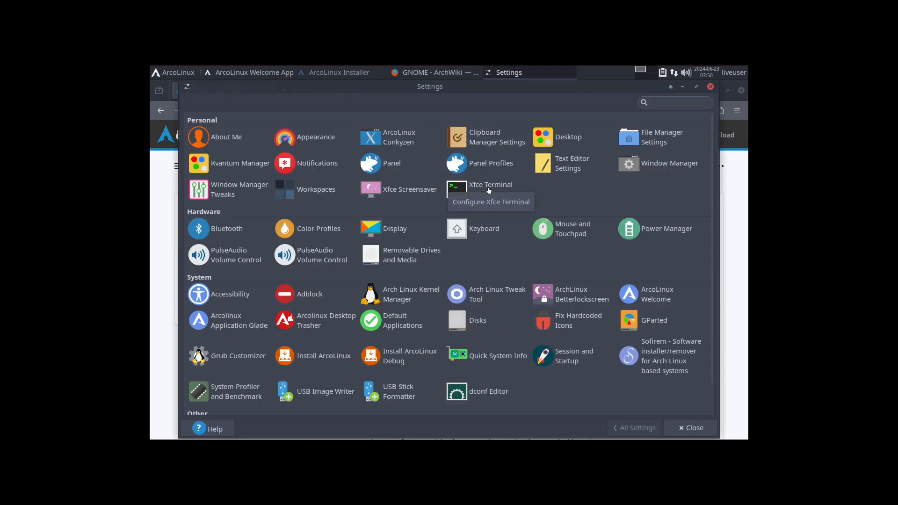
pyautogui.click(398, 233)
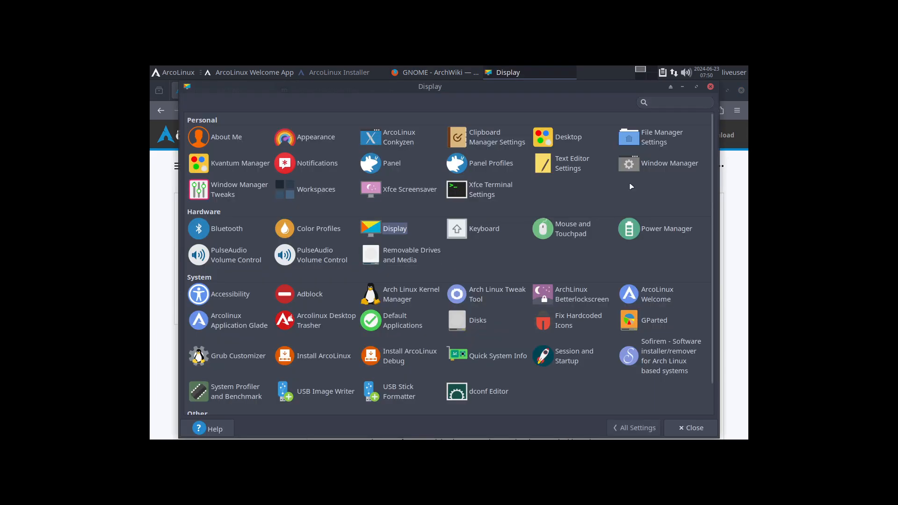
pyautogui.click(588, 146)
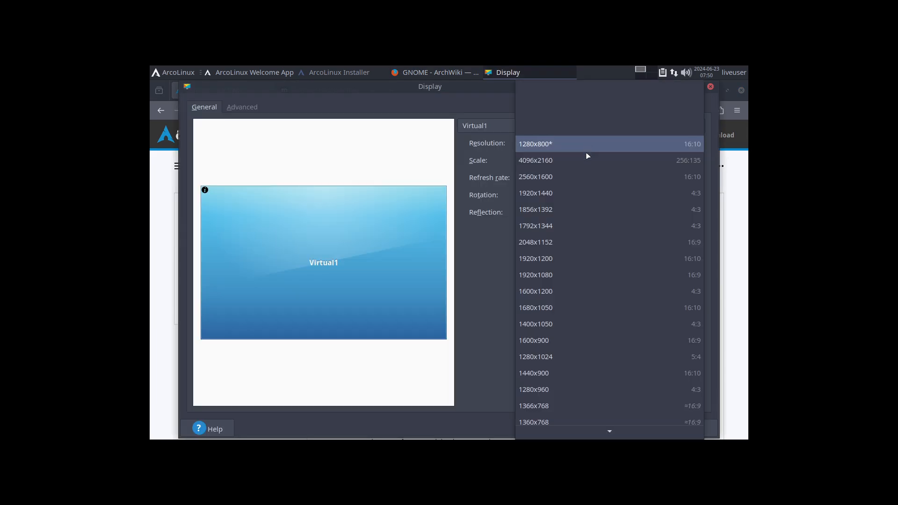
pyautogui.click(586, 275)
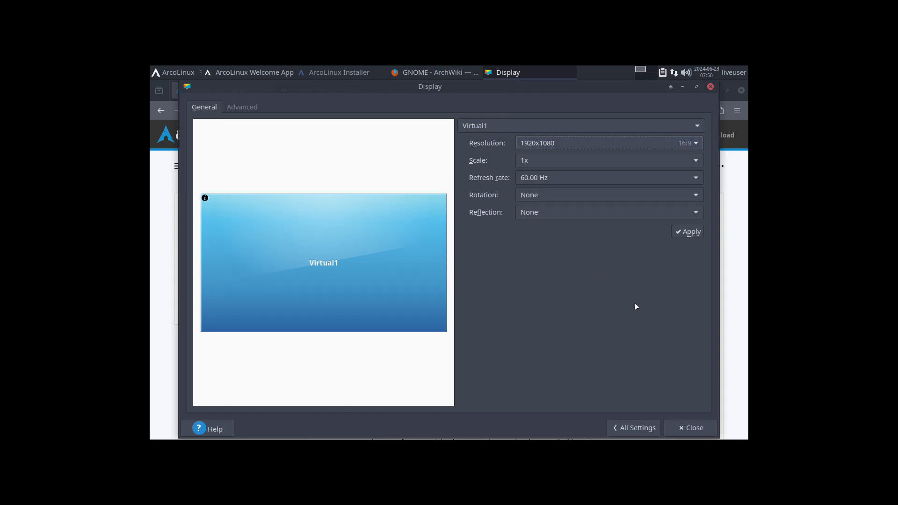
pyautogui.click(699, 236)
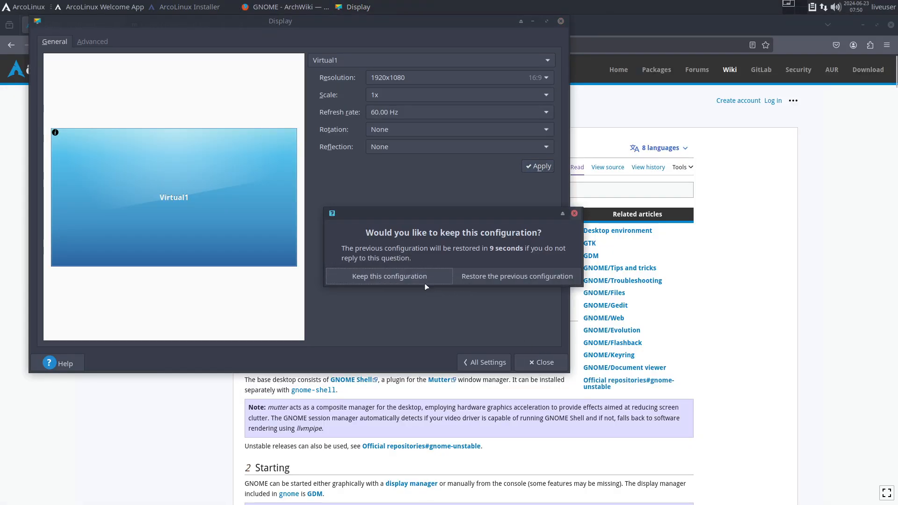
pyautogui.press('Return')
pyautogui.click(543, 359)
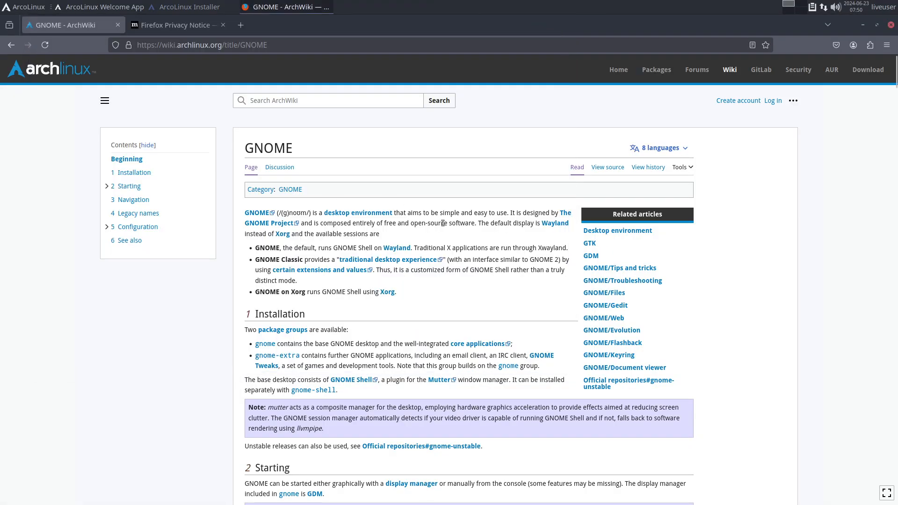
# - Enlarge the GNOME article to 140% and open the gnome-extra package group from its Installation section
pyautogui.hotkey('ctrl', '+')
pyautogui.scroll(-5, 470, 242)
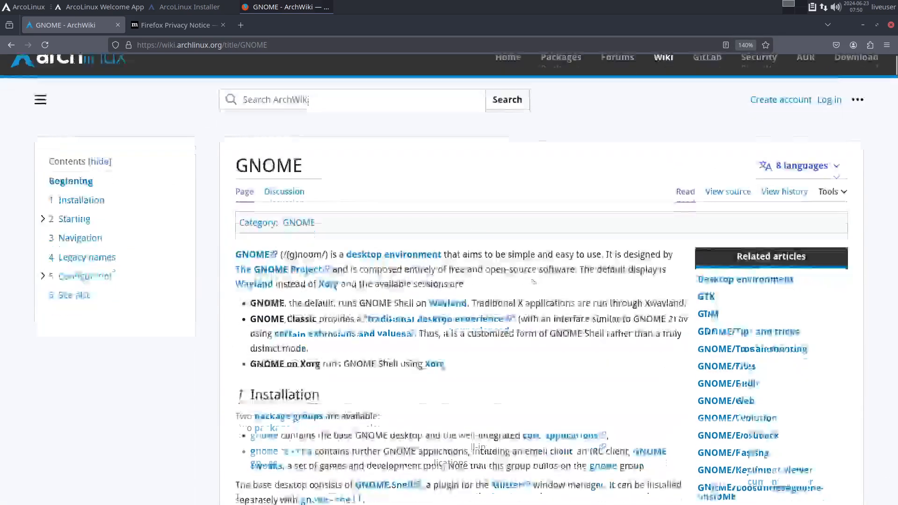
pyautogui.scroll(3, 534, 282)
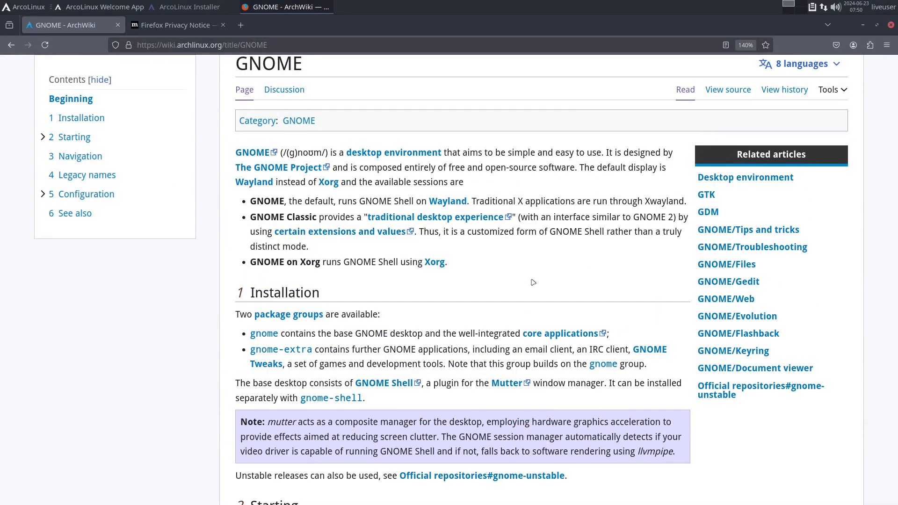
pyautogui.scroll(-3, 533, 282)
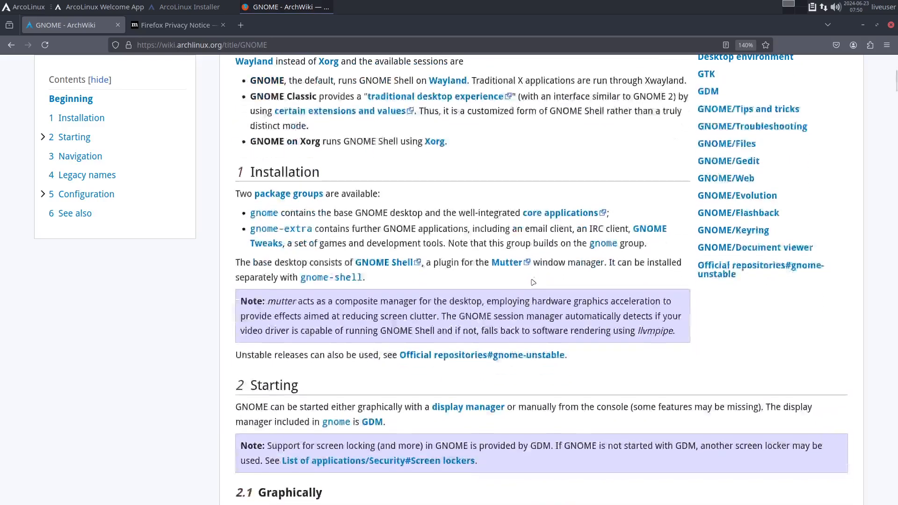
pyautogui.click(299, 232)
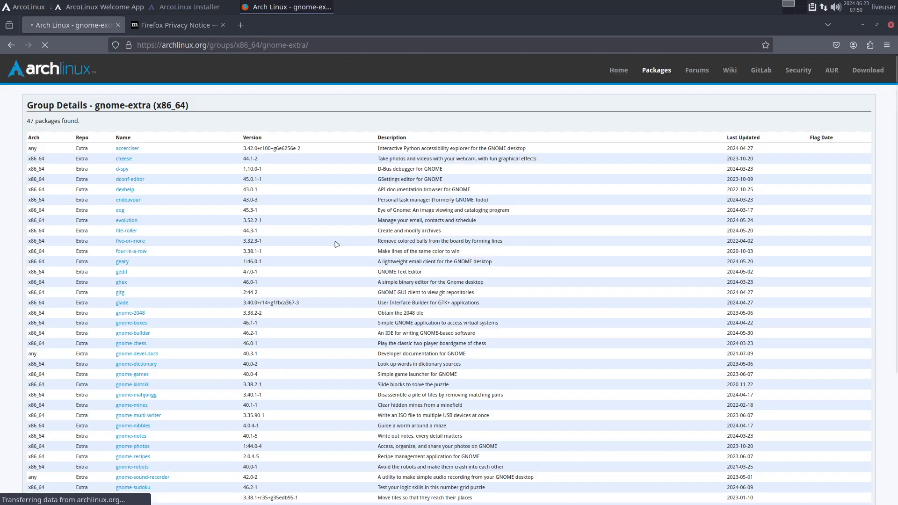
# - Enlarge the gnome-extra package list to 150% and examine its entries, highlighting the group name, dconf-editor and glade's description
pyautogui.scroll(-4, 337, 245)
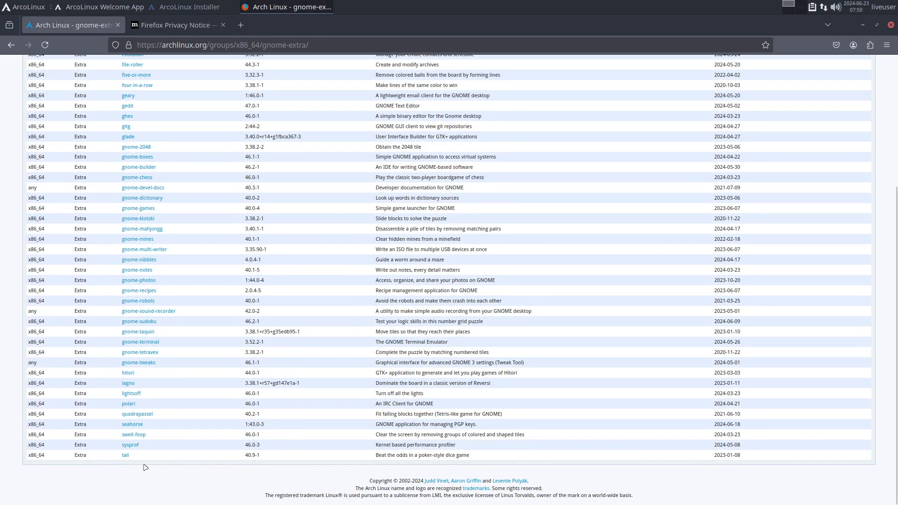
pyautogui.hotkey('ctrl', '+')
pyautogui.hotkey('ctrl', '+')
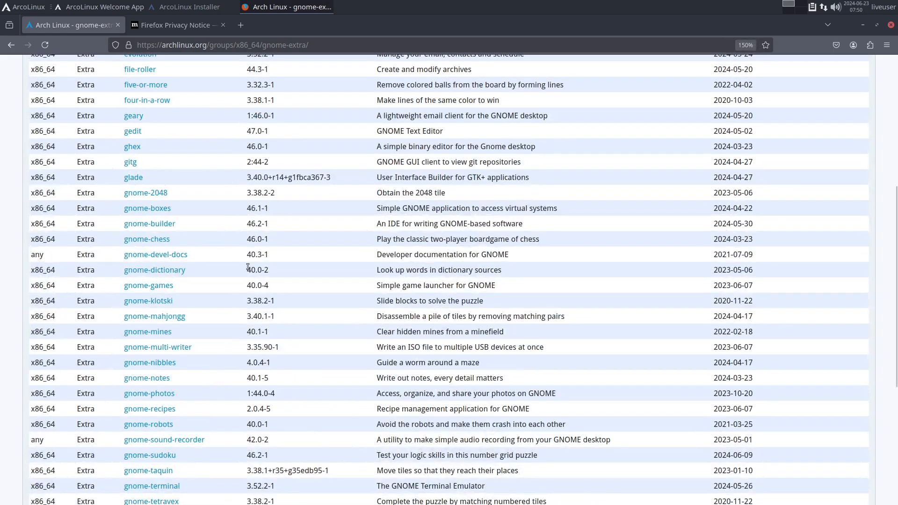
pyautogui.hotkey('ctrl', '+')
pyautogui.hotkey('ctrl', '+')
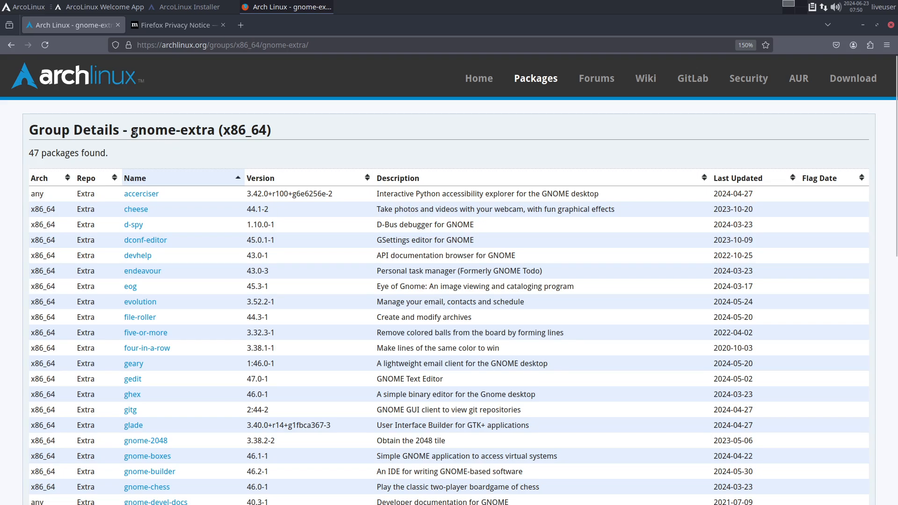
pyautogui.moveTo(138, 131); pyautogui.dragTo(238, 131)
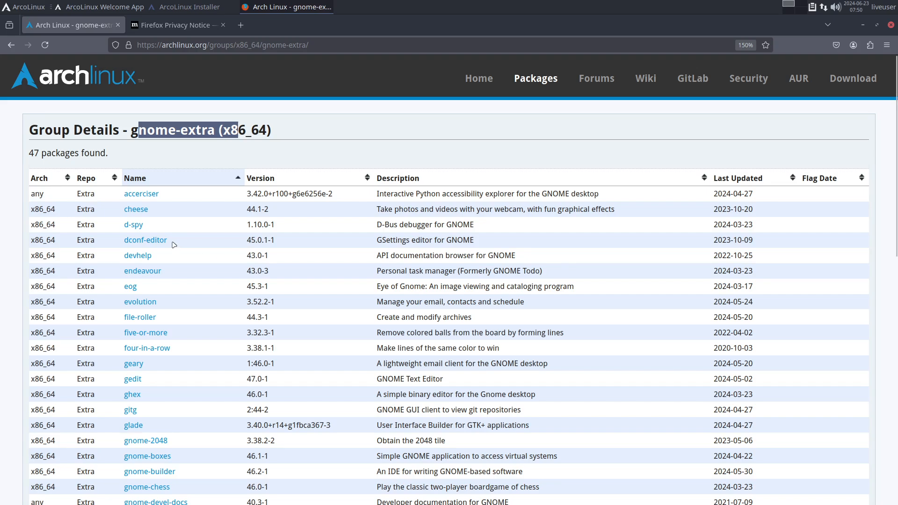
pyautogui.moveTo(174, 244); pyautogui.dragTo(124, 243)
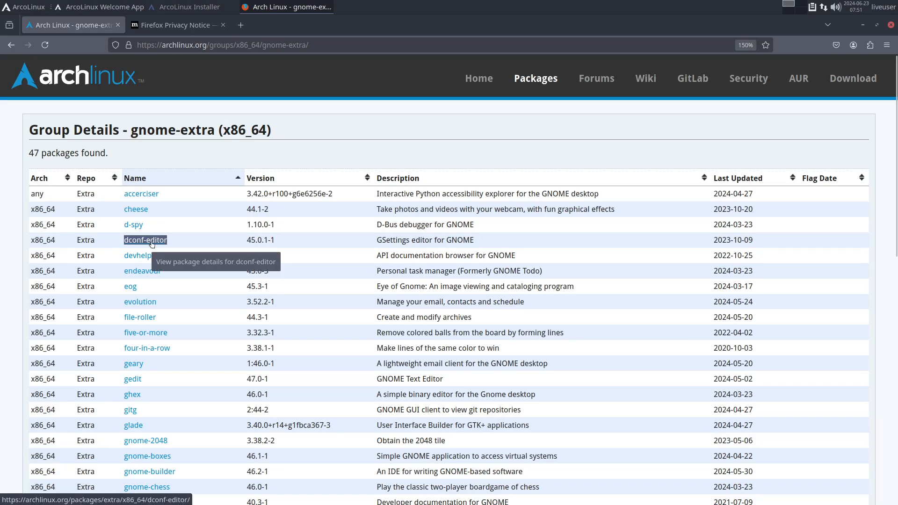
pyautogui.scroll(-5, 208, 300)
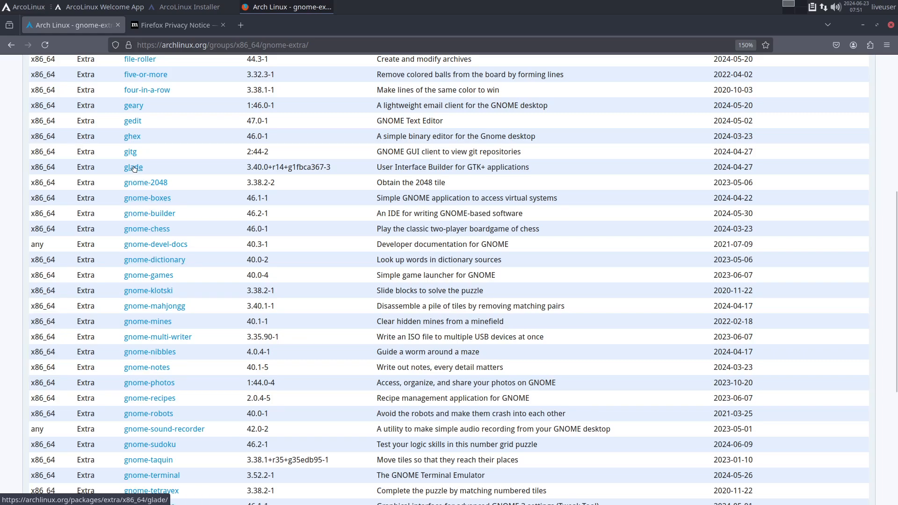
pyautogui.moveTo(375, 169); pyautogui.dragTo(534, 179)
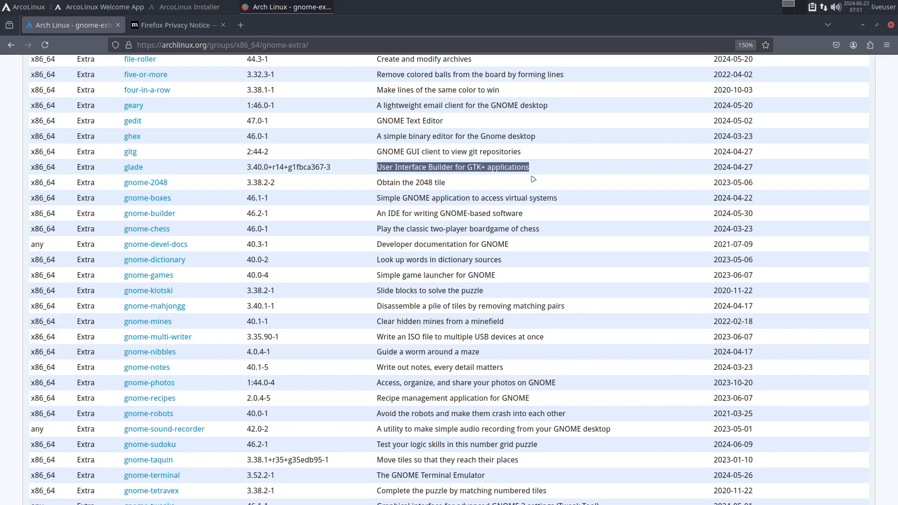
# - Open a terminal and launch the ArcoLinux Application Glade with the aag command
pyautogui.hotkey('ctrl', 'alt', 't')
pyautogui.write('aag')
pyautogui.press('Return')
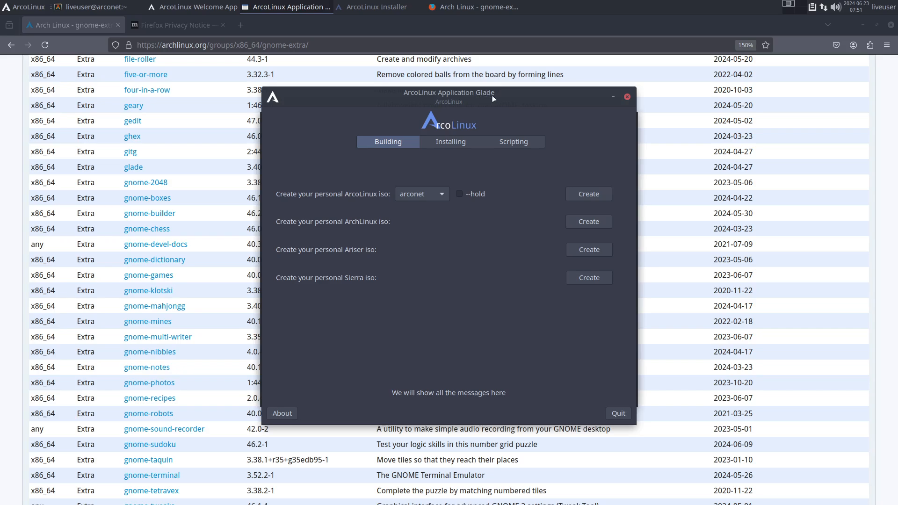
# - Look through the application's Building, Installing and Scripting pages, quit it and close the terminal
pyautogui.click(461, 148)
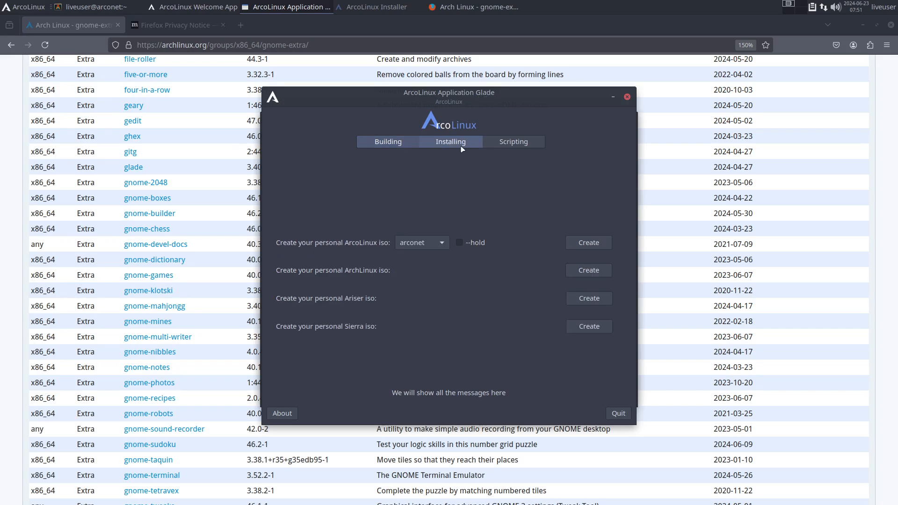
pyautogui.click(513, 141)
pyautogui.click(388, 142)
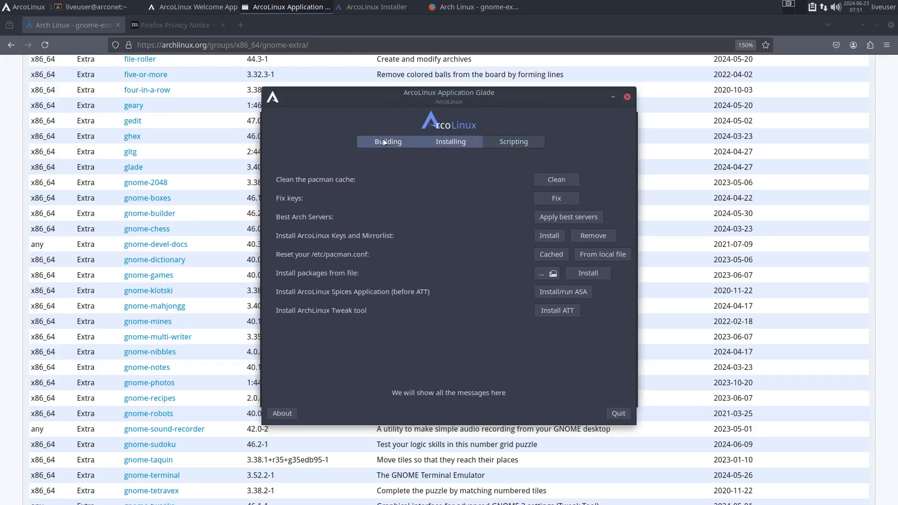
pyautogui.click(616, 418)
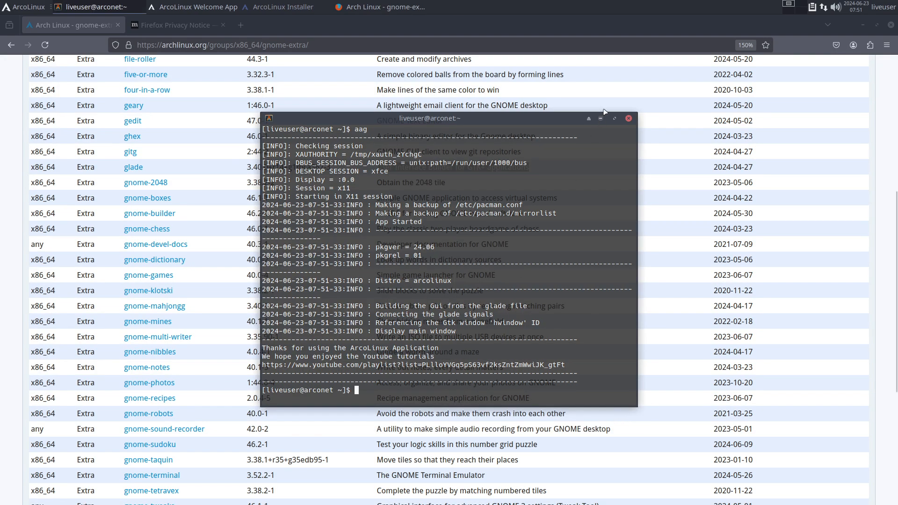
pyautogui.click(628, 118)
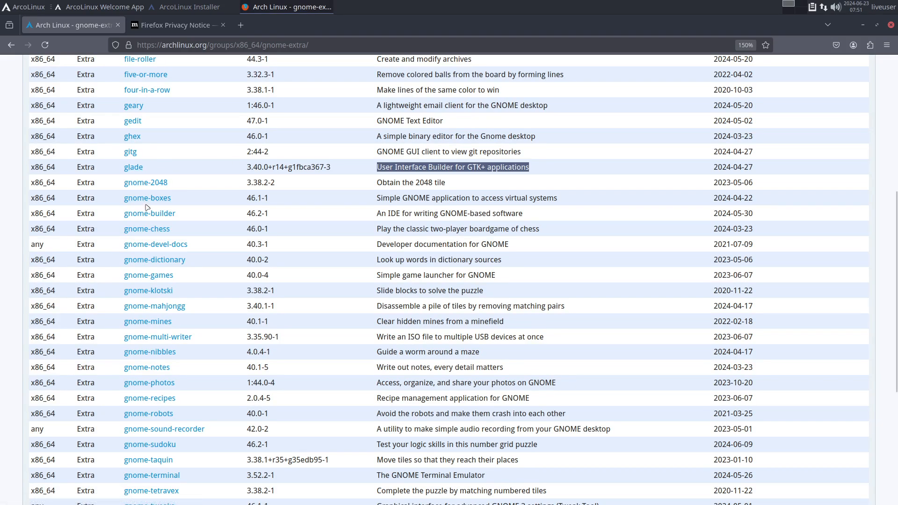
# - Highlight part of the gnome-boxes description and review the rest of the gnome-extra package list
pyautogui.moveTo(492, 198); pyautogui.dragTo(564, 201)
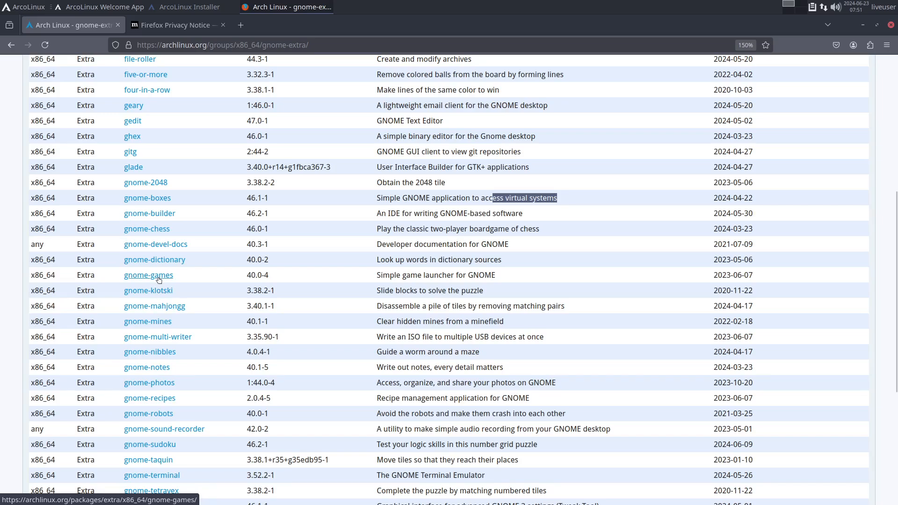
pyautogui.scroll(-5, 156, 350)
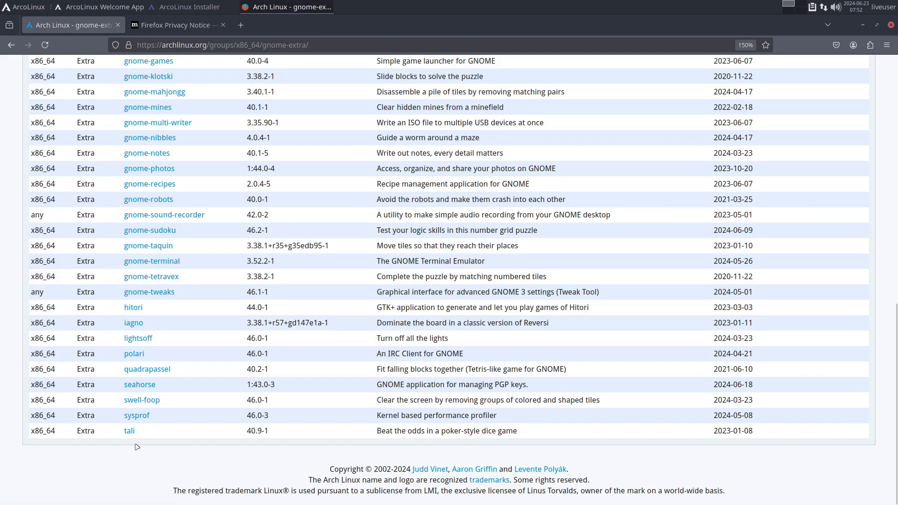
pyautogui.scroll(10, 248, 259)
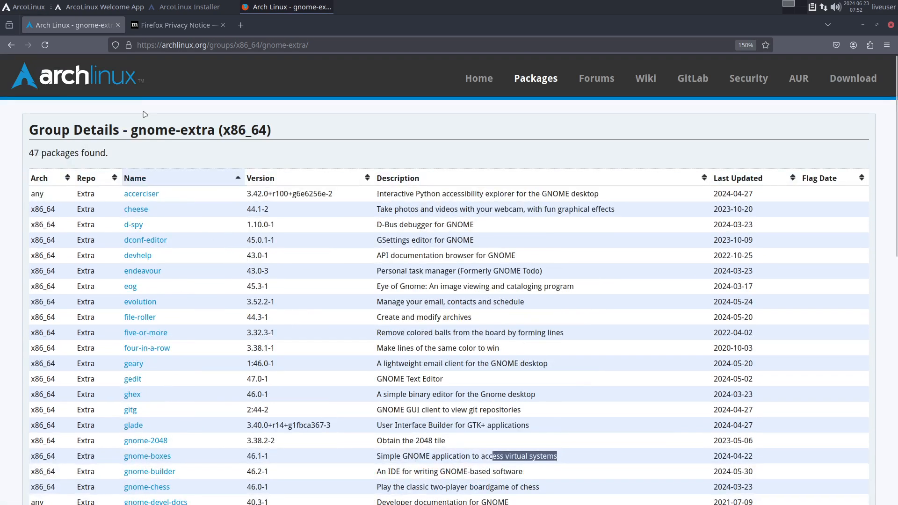
# - Check the ArcoLinux Installer's progress, switch back to Firefox and return to the ArchWiki GNOME article
pyautogui.click(207, 8)
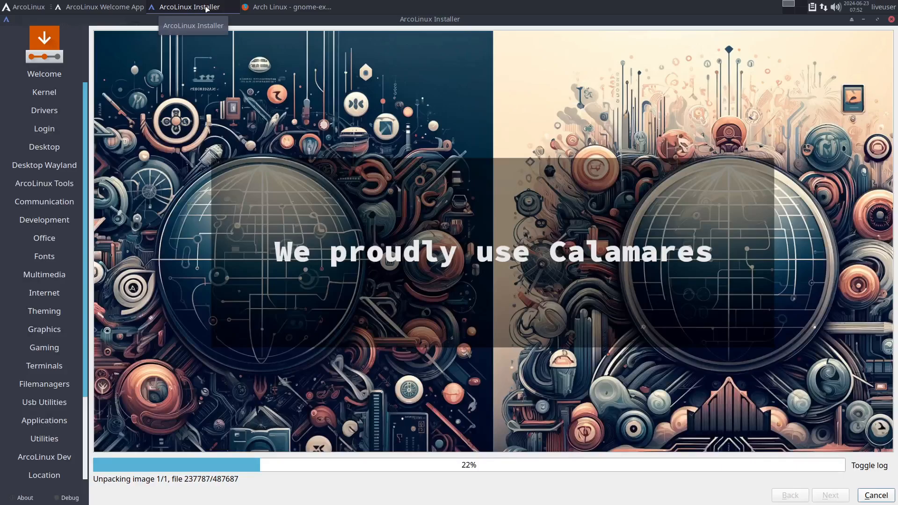
pyautogui.click(282, 9)
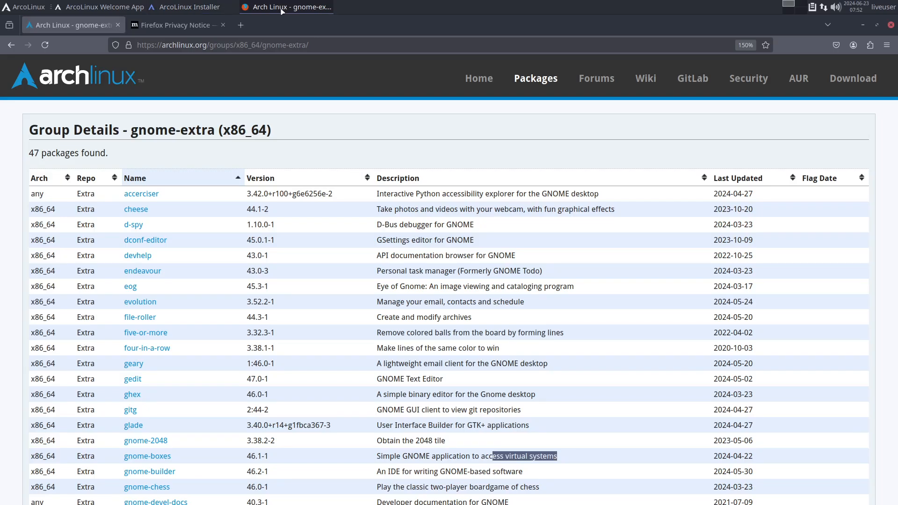
pyautogui.click(4, 48)
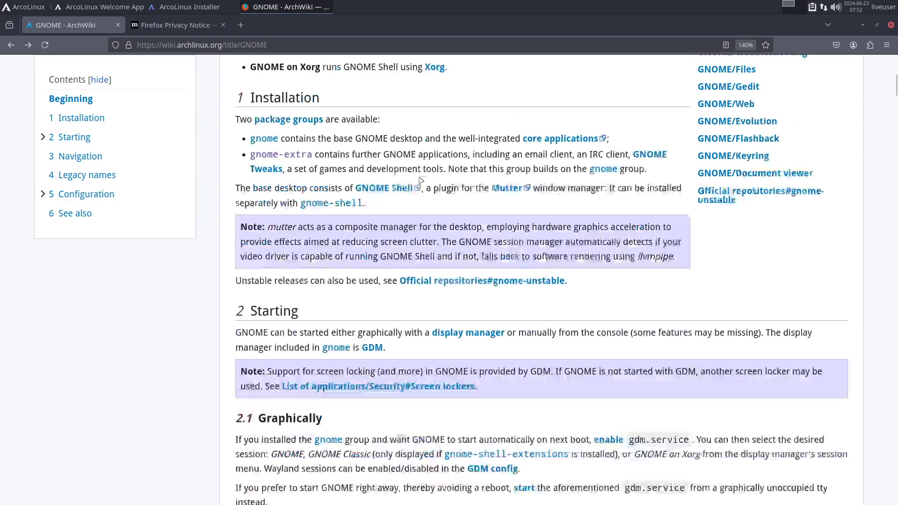
# - Read the article's Starting, Navigation and Legacy names sections, including the Xorg and Wayland session instructions
pyautogui.scroll(-1, 421, 180)
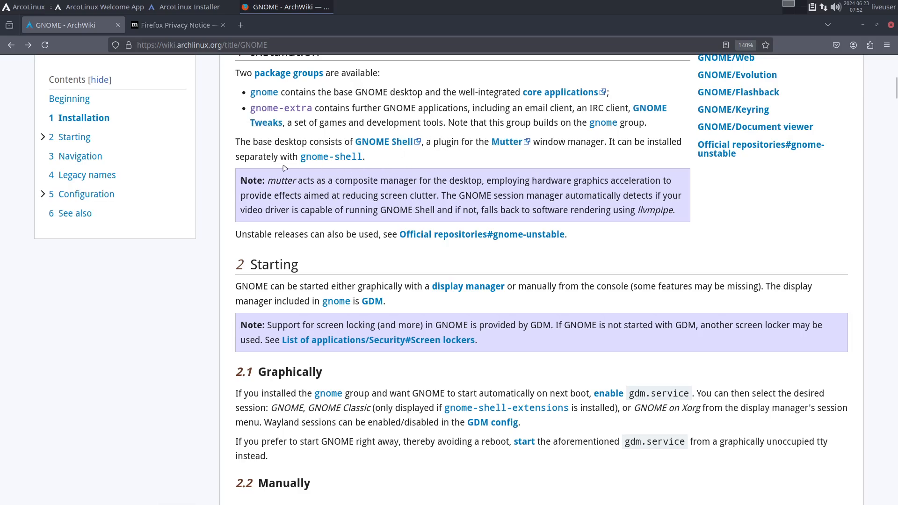
pyautogui.scroll(-7, 326, 304)
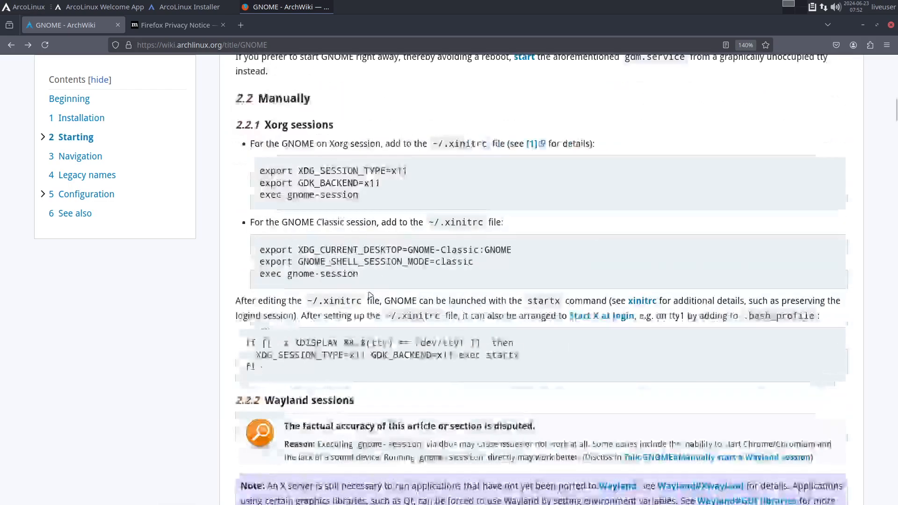
pyautogui.scroll(4, 370, 295)
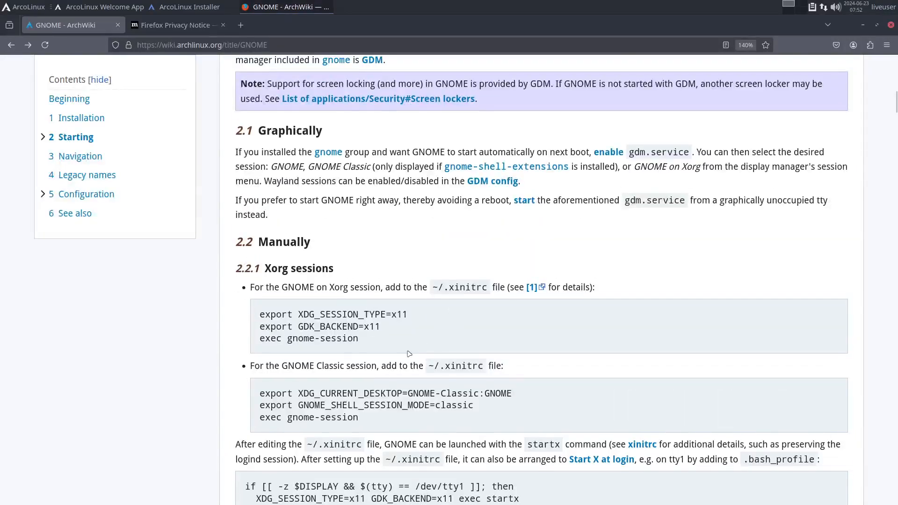
pyautogui.scroll(-6, 559, 374)
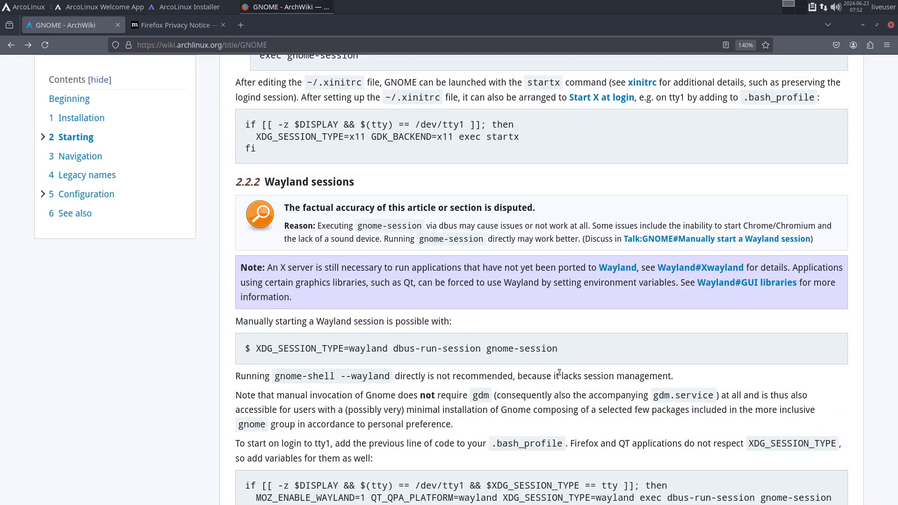
pyautogui.scroll(-4, 559, 373)
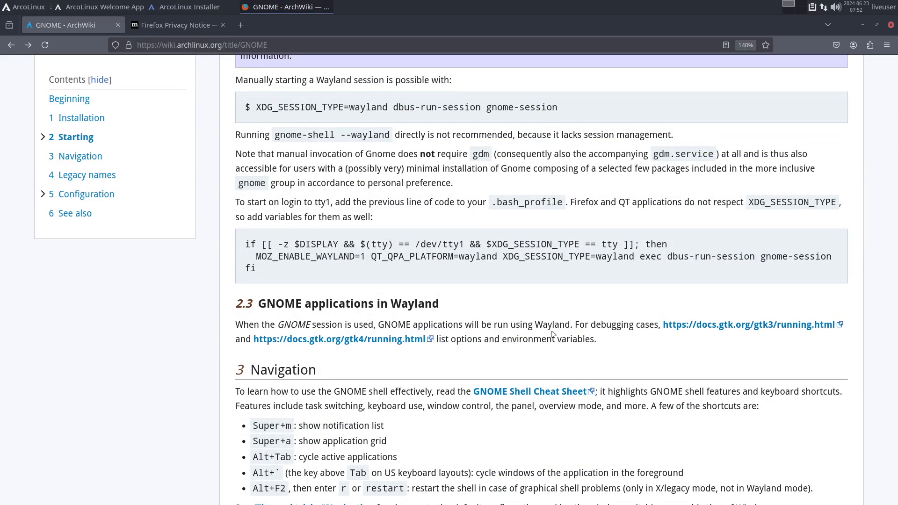
pyautogui.scroll(-2, 553, 334)
pyautogui.scroll(-2, 553, 334)
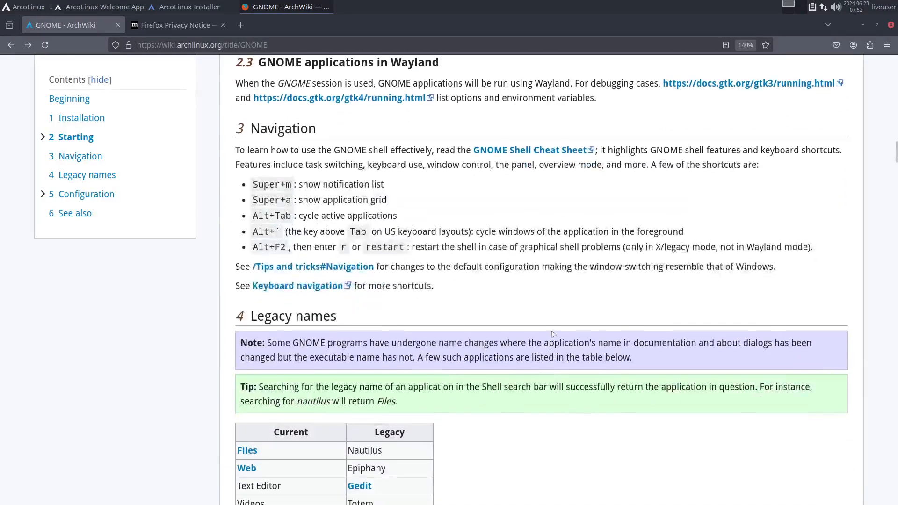
pyautogui.scroll(-3, 360, 320)
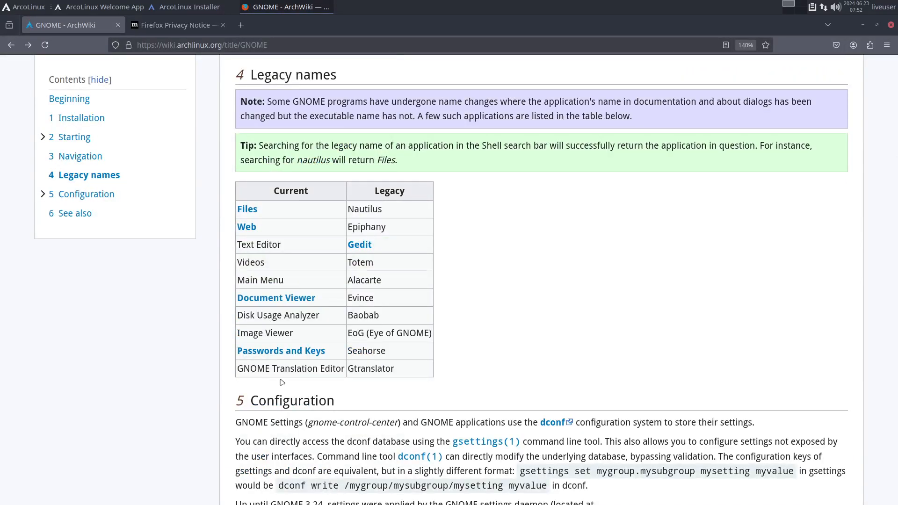
# - Read the Configuration section and highlight the gsettings commands for showing the top bar date and the calendar week numbers
pyautogui.scroll(-4, 282, 383)
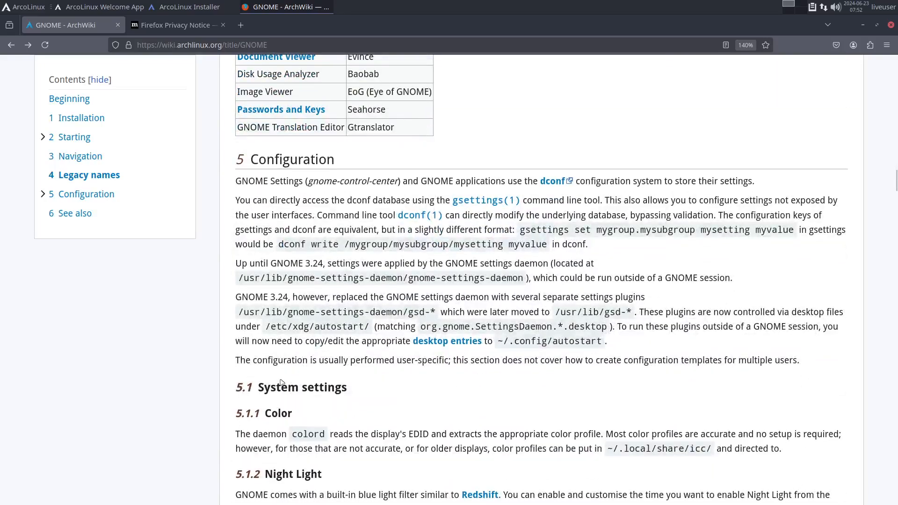
pyautogui.scroll(-3, 282, 383)
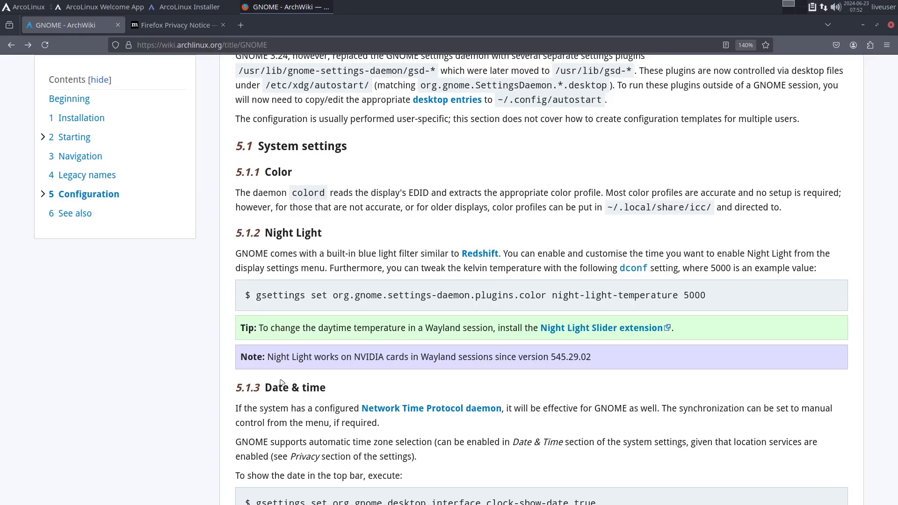
pyautogui.scroll(-8, 282, 382)
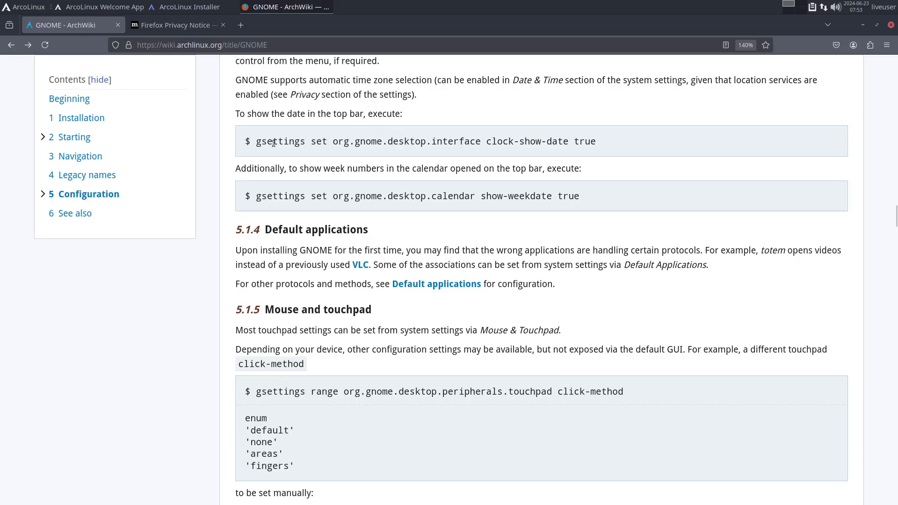
pyautogui.moveTo(258, 142); pyautogui.dragTo(606, 148)
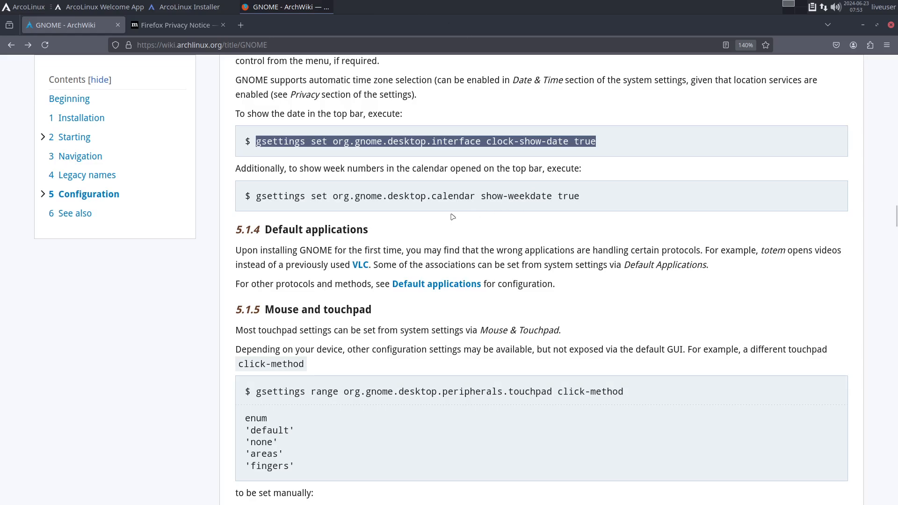
pyautogui.scroll(-3, 441, 211)
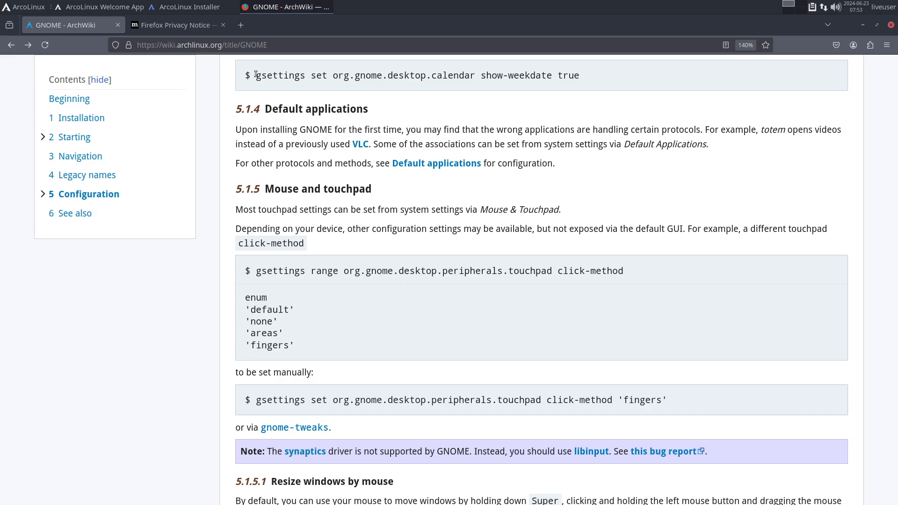
pyautogui.moveTo(258, 76); pyautogui.dragTo(590, 80)
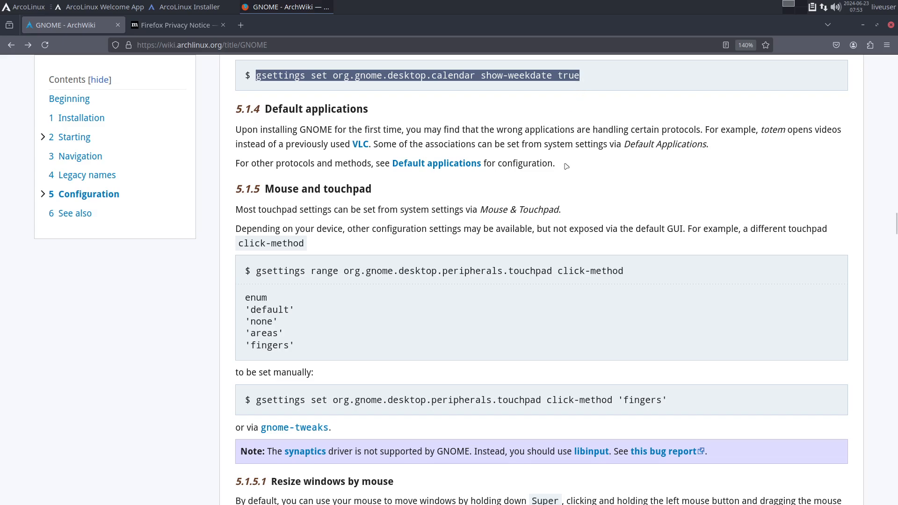
# - Read the Configuration section from Mouse and touchpad to the Extensions part, including the gnome-shell-extensions and extension-manager notes
pyautogui.scroll(-10, 566, 167)
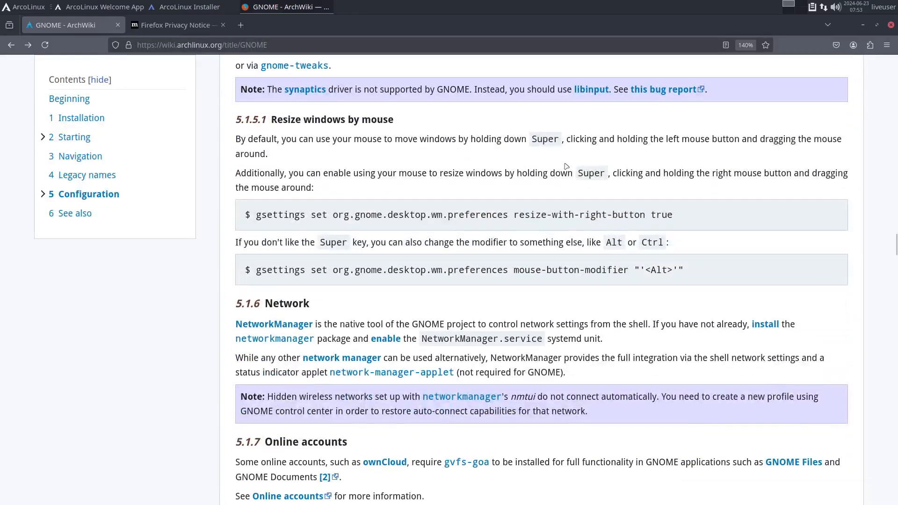
pyautogui.scroll(-2, 566, 167)
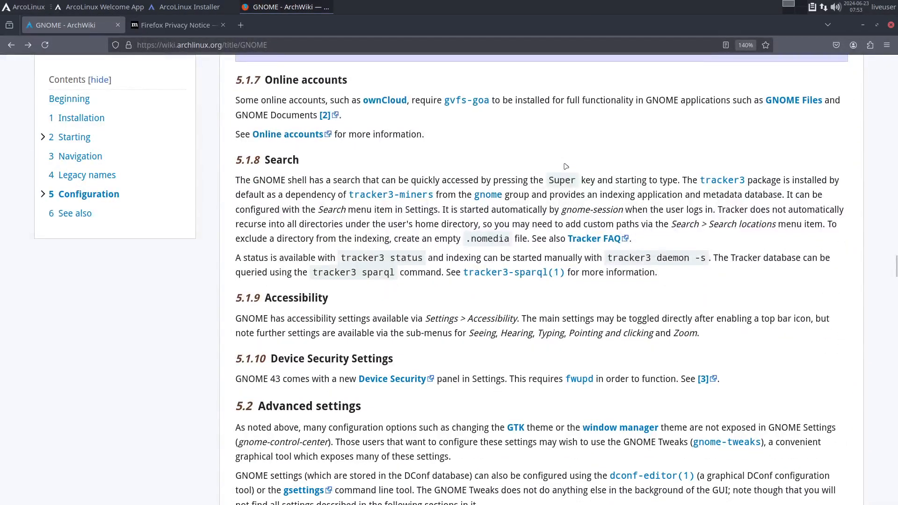
pyautogui.scroll(-3, 566, 166)
pyautogui.scroll(1, 566, 166)
pyautogui.scroll(-7, 566, 167)
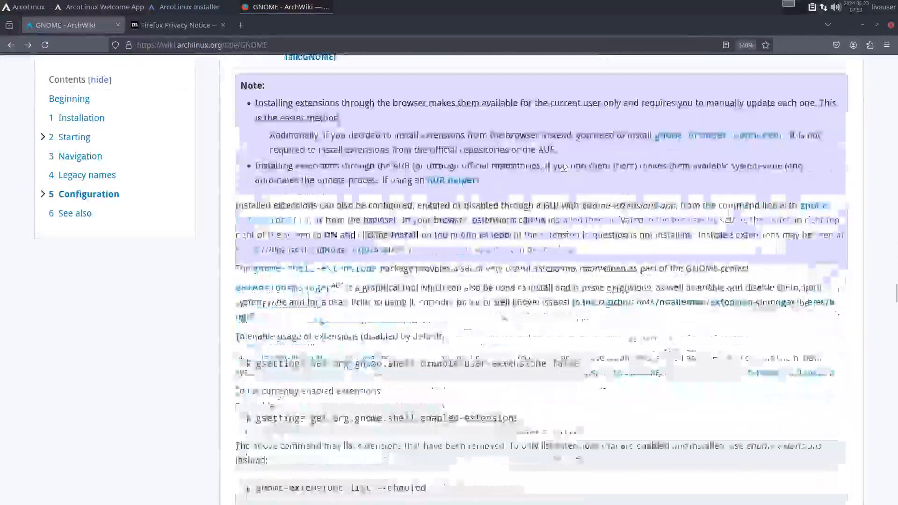
pyautogui.scroll(1, 566, 167)
pyautogui.scroll(-4, 565, 167)
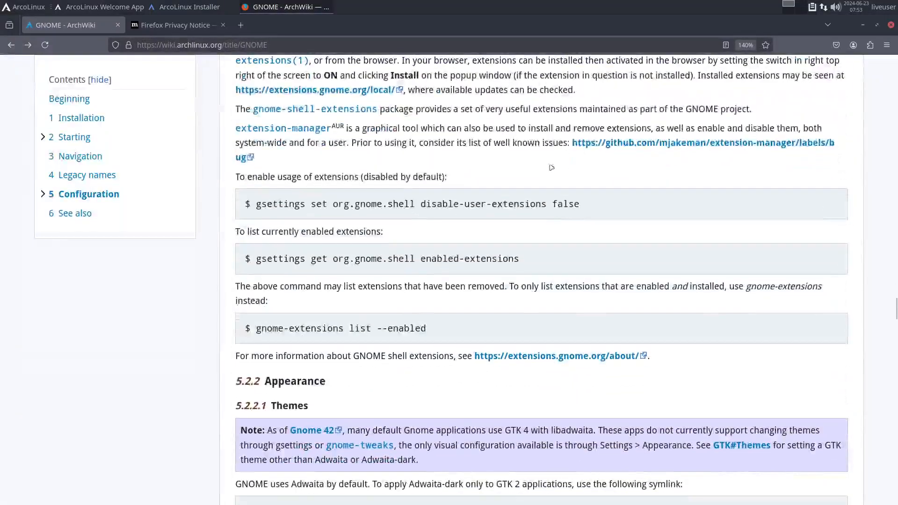
pyautogui.scroll(1, 551, 166)
pyautogui.scroll(1, 551, 167)
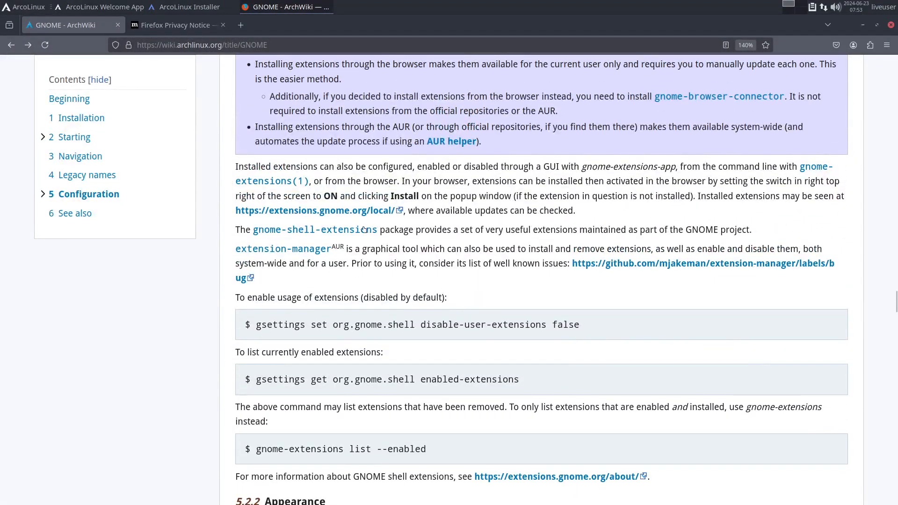
# - Open the extensions.gnome.org/local link from the article and shorten the address to the site's main page, extensions.gnome.org
pyautogui.click(346, 212)
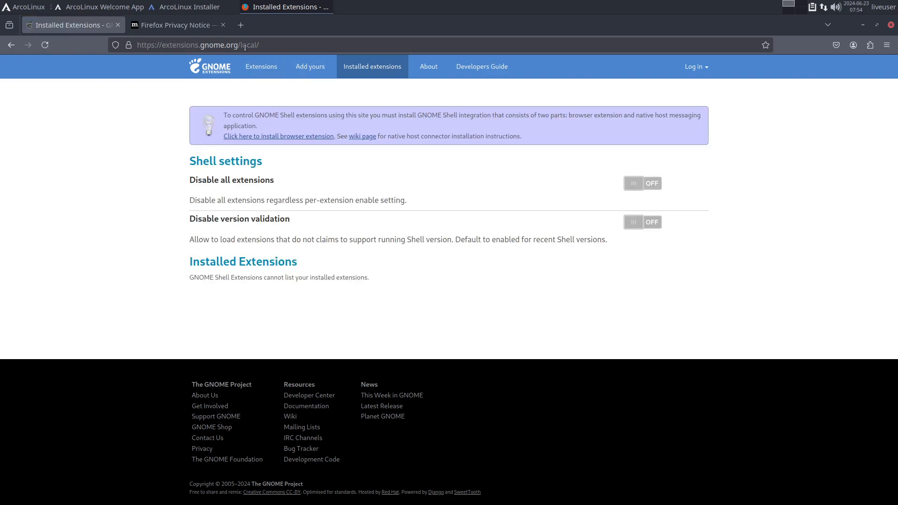
pyautogui.moveTo(242, 45); pyautogui.dragTo(317, 43)
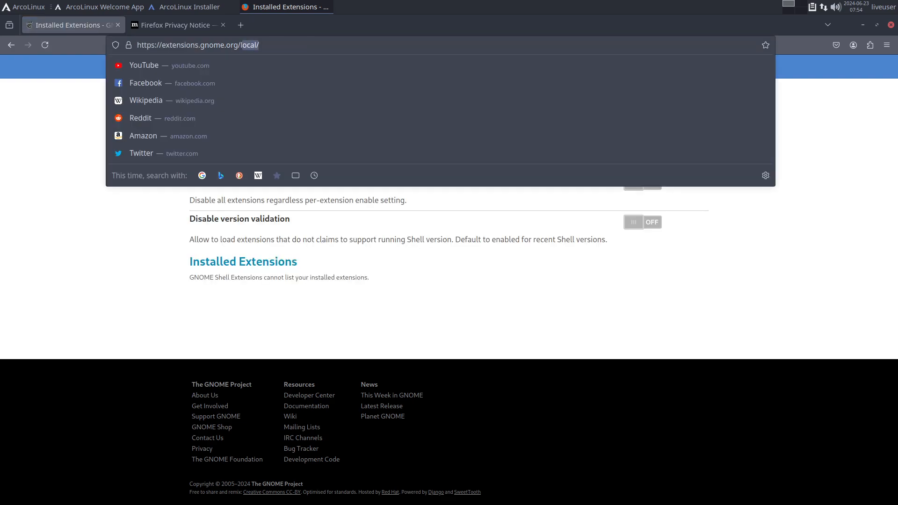
pyautogui.write('l')
pyautogui.press('Return')
pyautogui.click(317, 43)
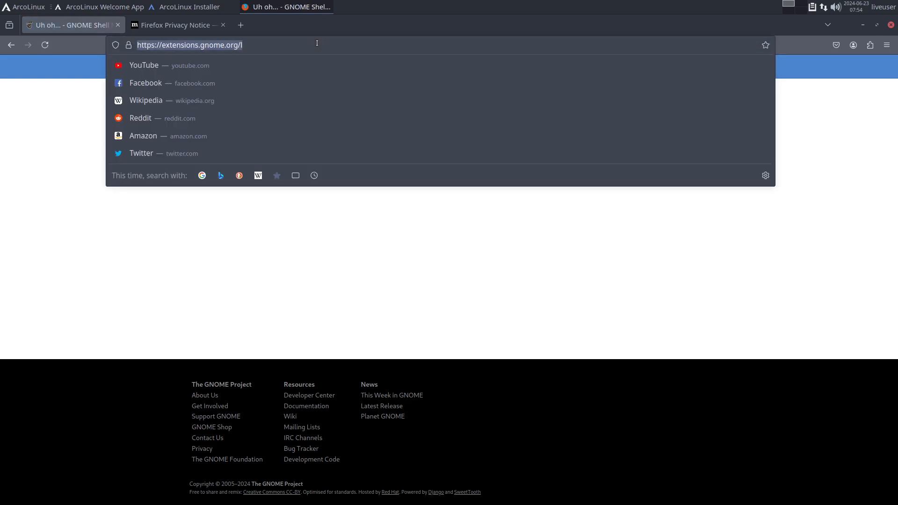
pyautogui.press('End')
pyautogui.press('BackSpace')
pyautogui.press('Return')
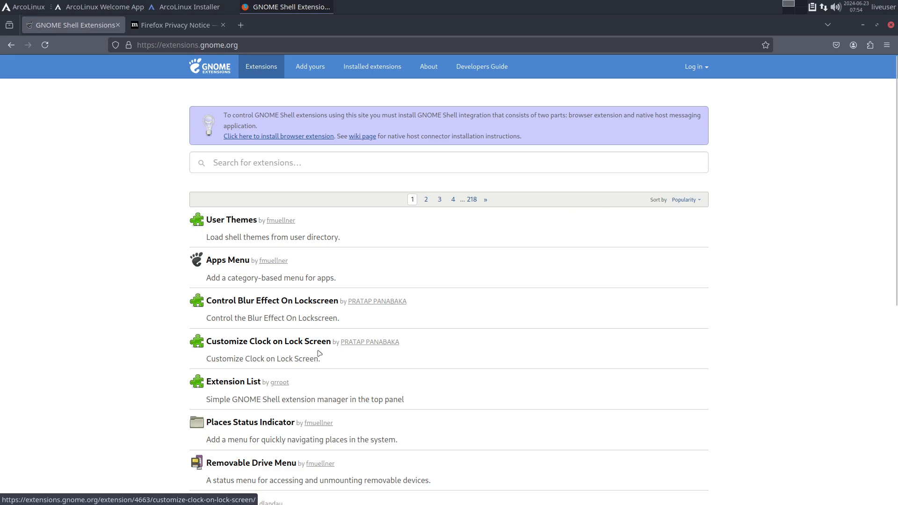
# - Browse the popularity-sorted extension list, viewing the first page, page 218 and page 217
pyautogui.scroll(-1, 305, 357)
pyautogui.scroll(-6, 304, 356)
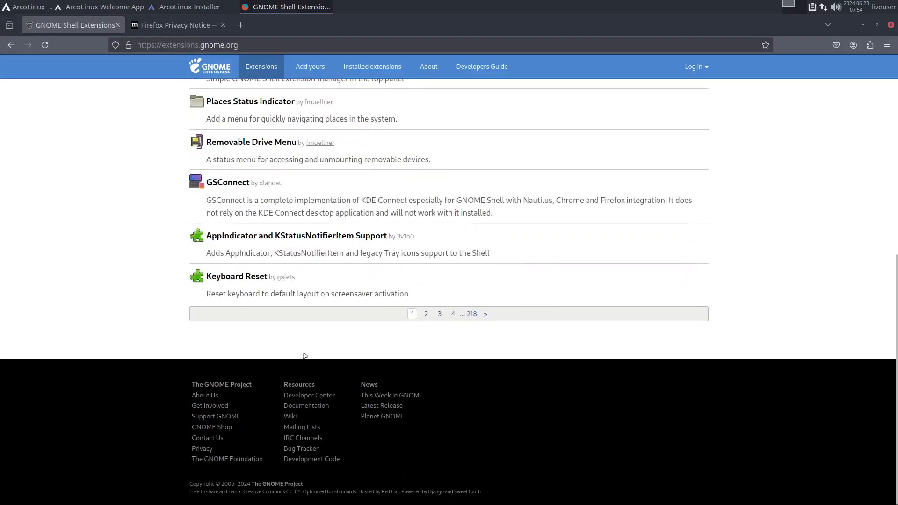
pyautogui.click(472, 323)
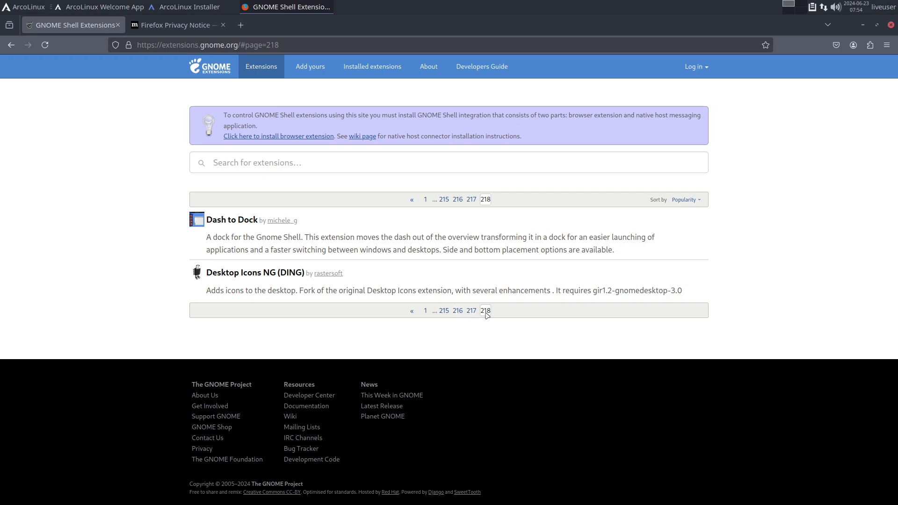
pyautogui.click(472, 312)
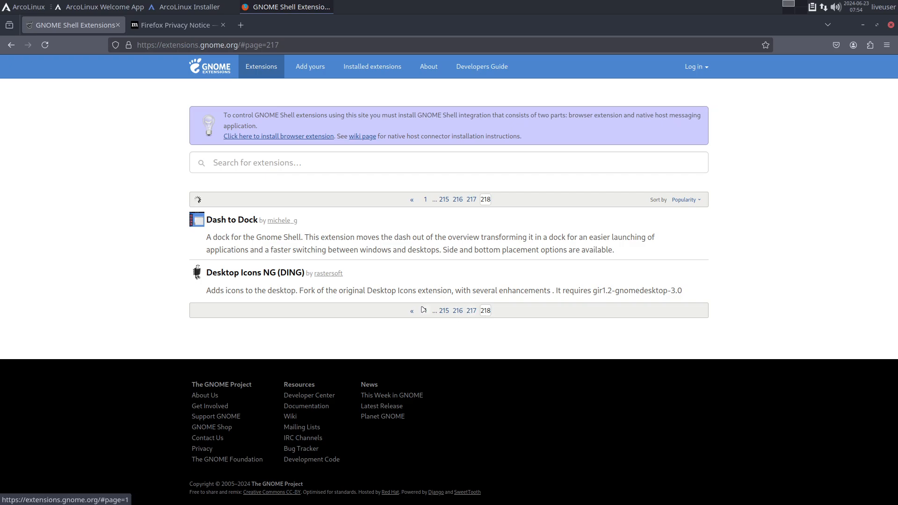
pyautogui.scroll(-5, 423, 310)
pyautogui.scroll(5, 423, 309)
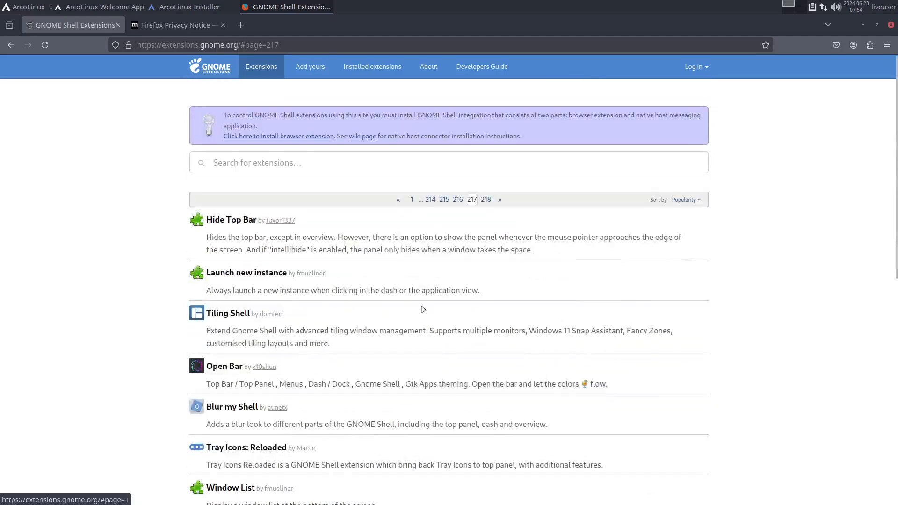
# - Sort the GNOME extensions by Recent and review the first page of the newest ones
pyautogui.click(686, 200)
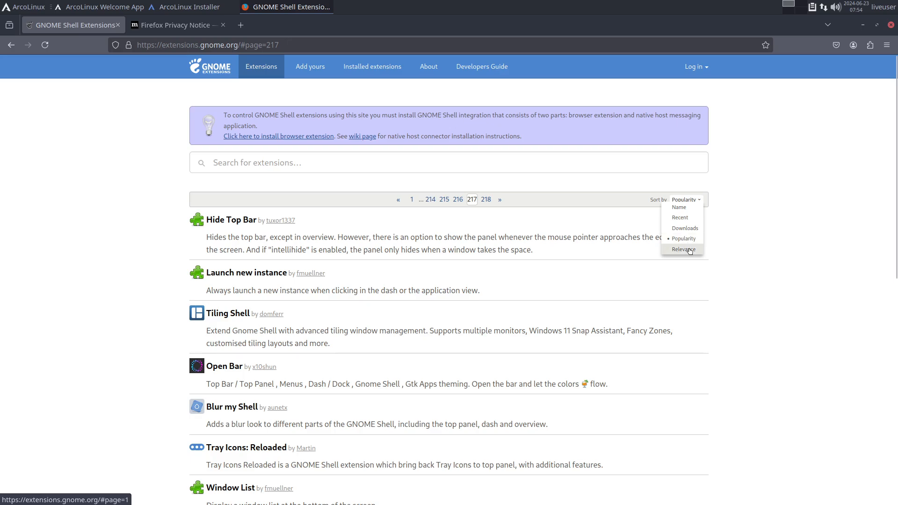
pyautogui.click(682, 218)
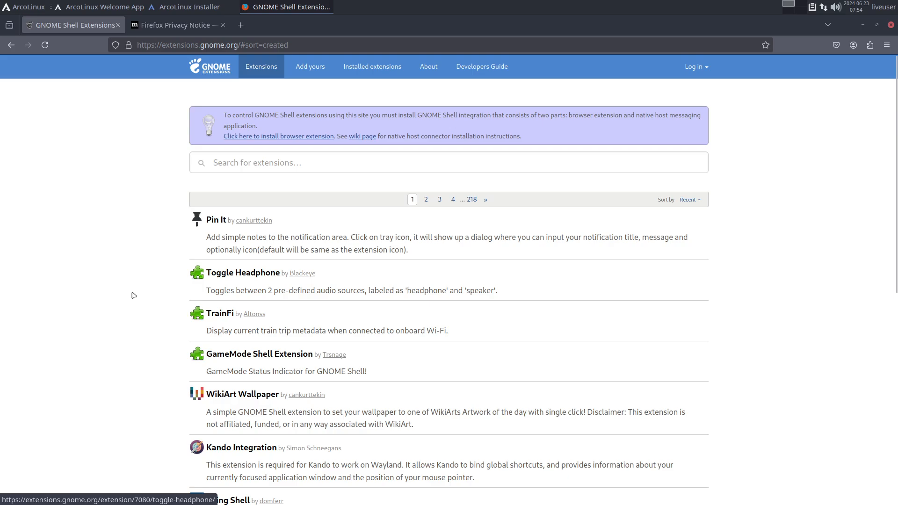
pyautogui.scroll(-2, 131, 295)
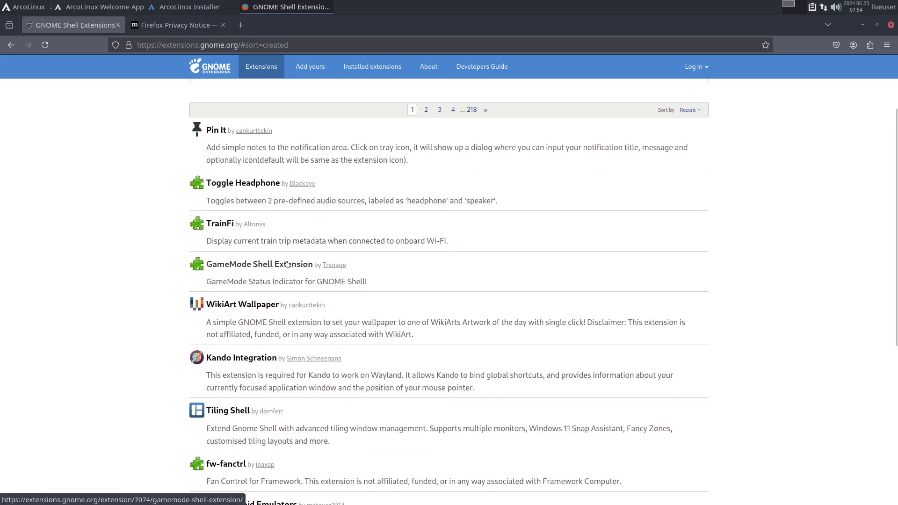
pyautogui.scroll(-6, 287, 264)
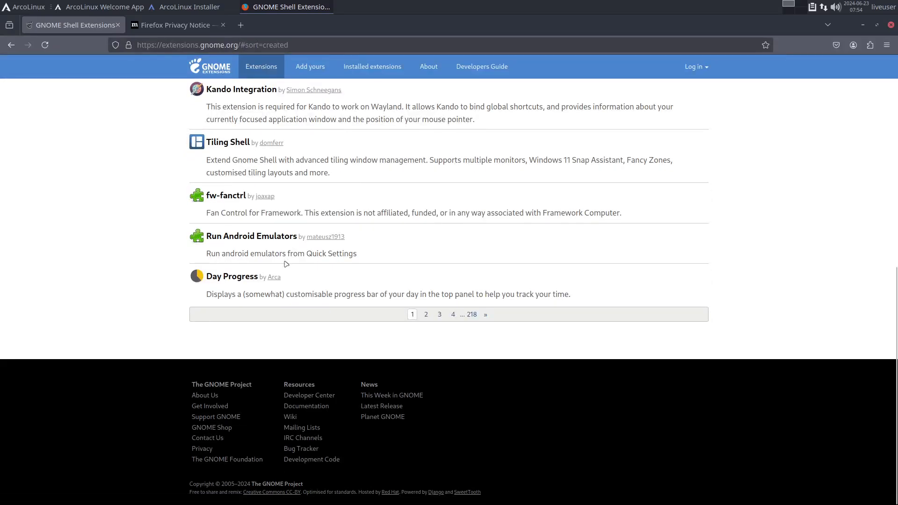
pyautogui.scroll(8, 286, 264)
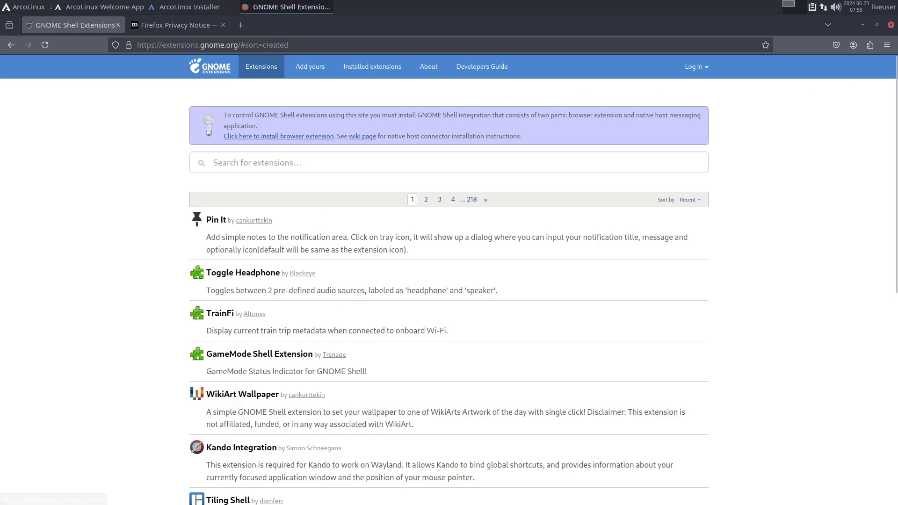
# - Check the ArcoLinux Installer's progress and take the NET virtual machine out of full-screen mode
pyautogui.click(184, 8)
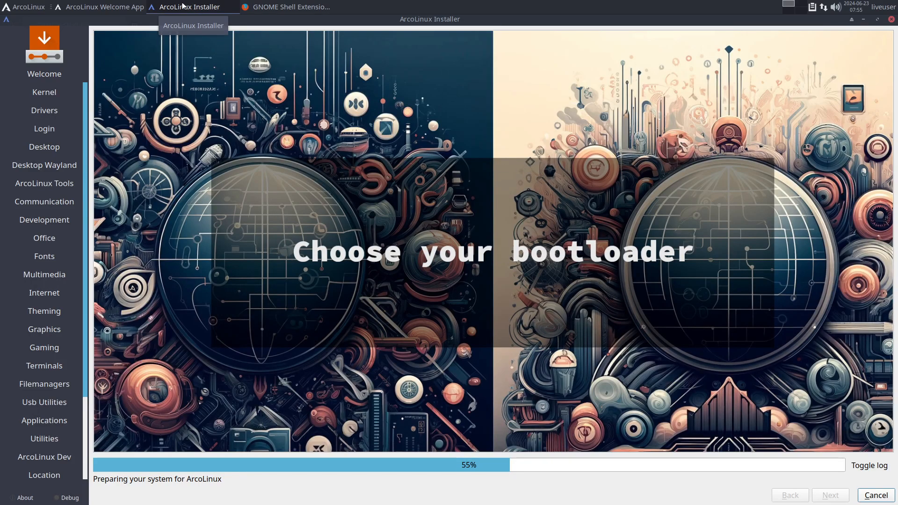
pyautogui.press('Control_R+f')
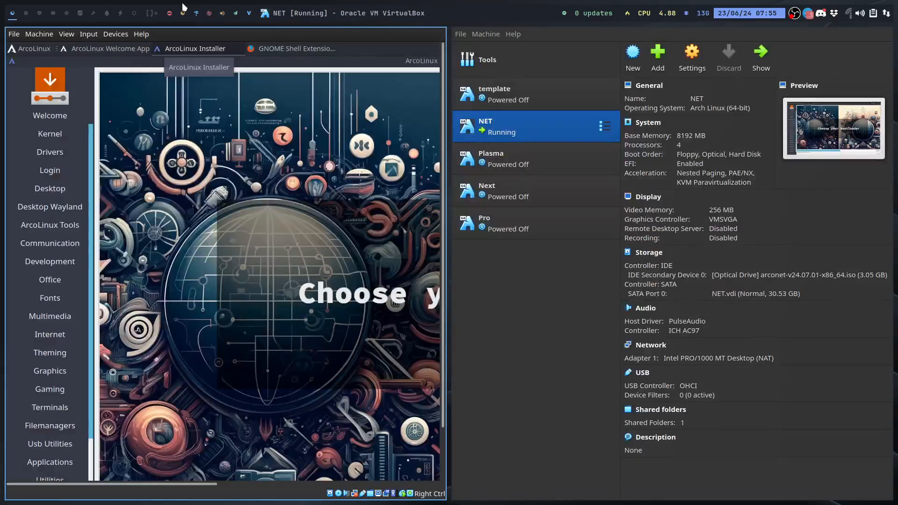
# - Run simplescreenrecorder in a new terminal on an empty host workspace and highlight the library name libavformat.so.60 in its output
pyautogui.click(26, 13)
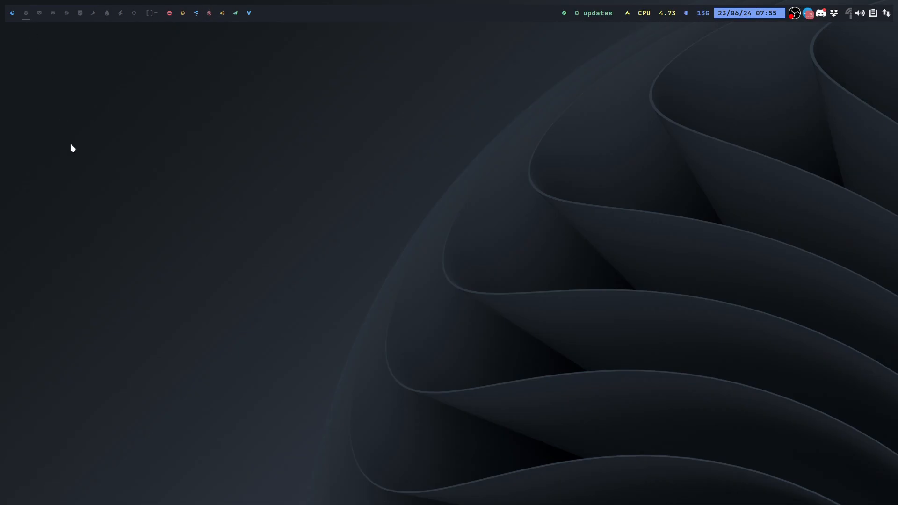
pyautogui.press('super+r')
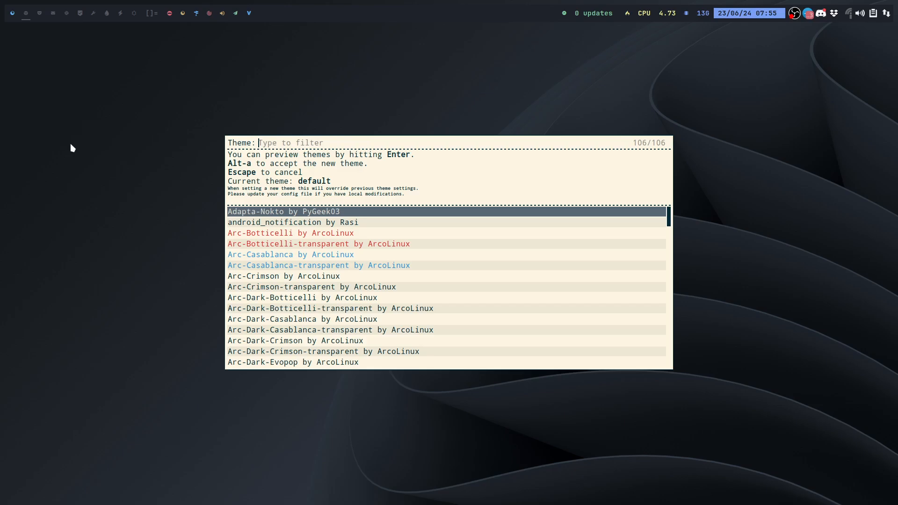
pyautogui.press('Escape')
pyautogui.press('super+Return')
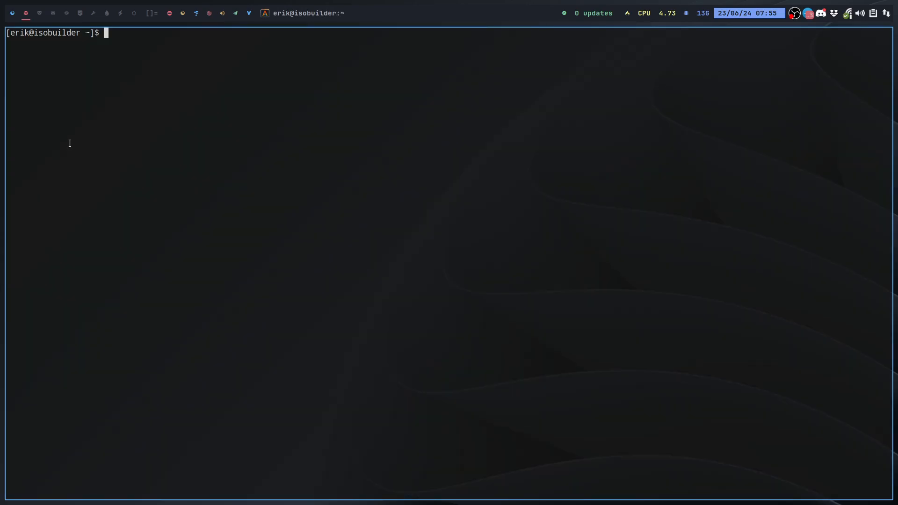
pyautogui.write('simplec')
pyautogui.press('BackSpace')
pyautogui.write('screenrecorder')
pyautogui.press('Return')
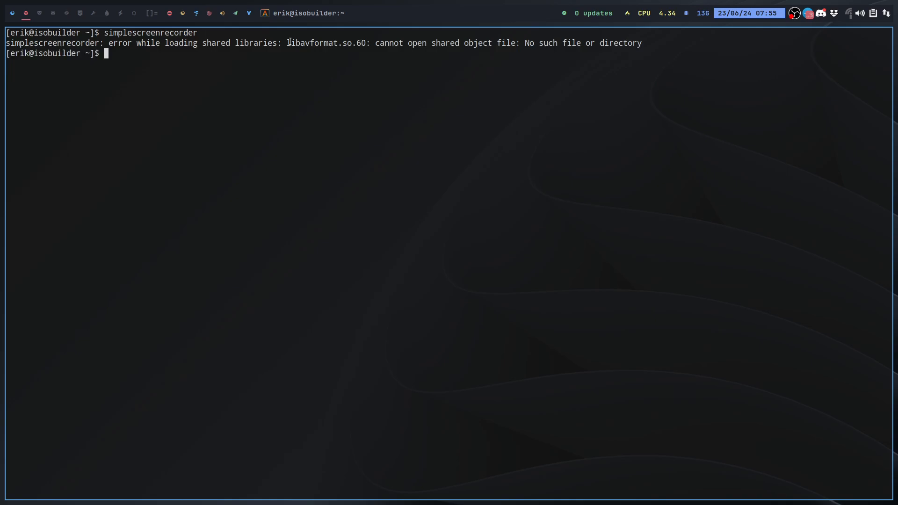
pyautogui.moveTo(289, 42); pyautogui.dragTo(368, 41)
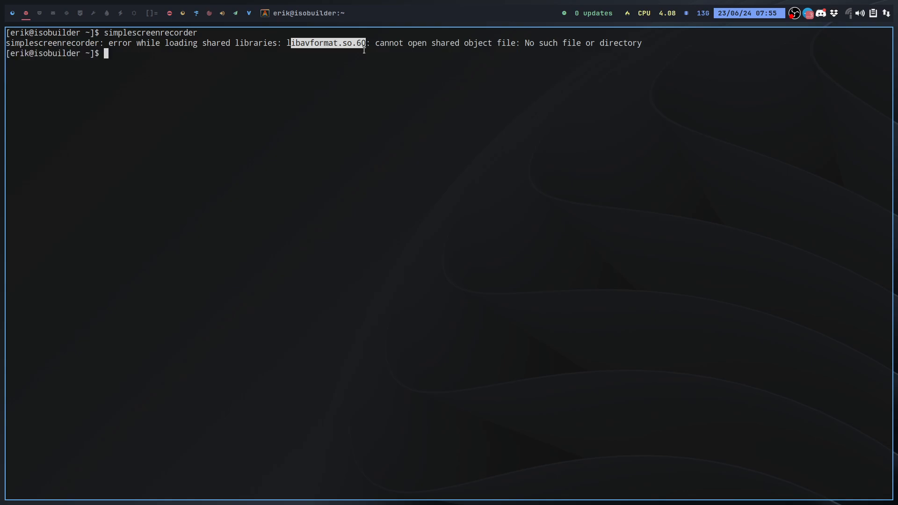
pyautogui.click(361, 69)
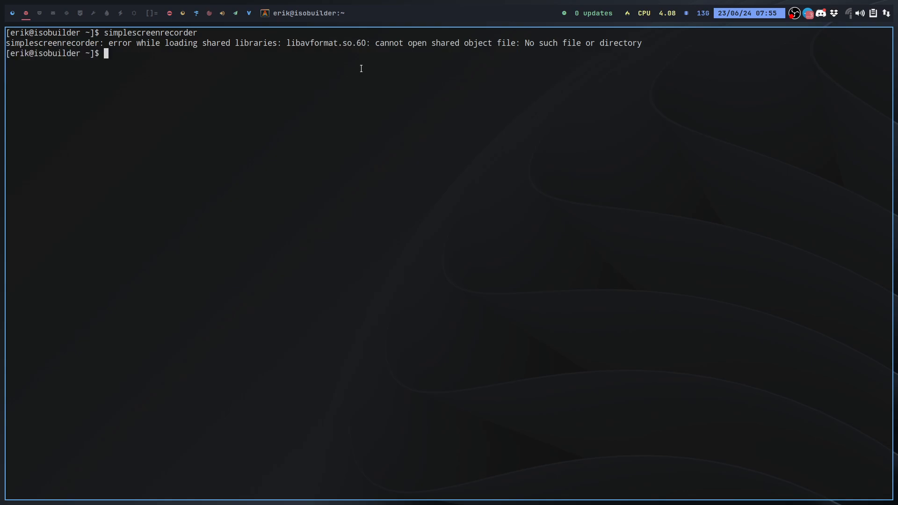
# - Close the host terminal and return to the NET virtual machine in full-screen mode
pyautogui.press('super+q')
pyautogui.click(12, 13)
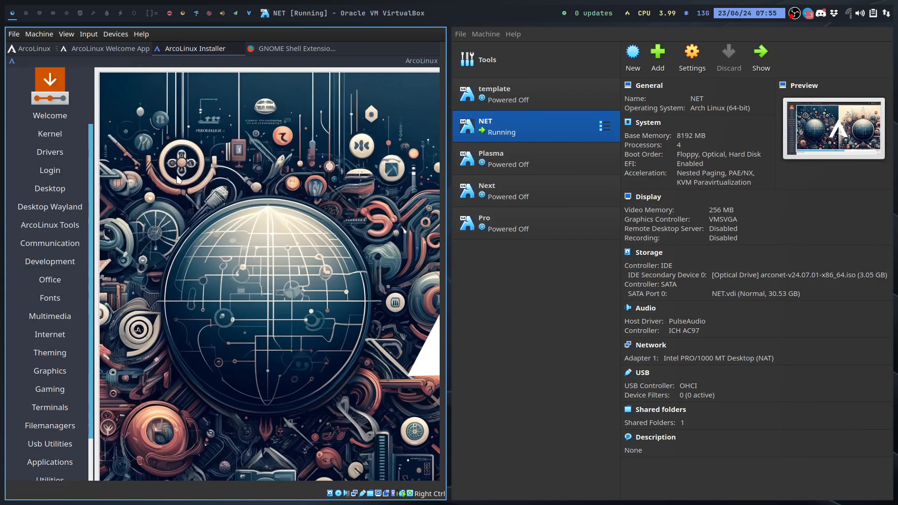
pyautogui.press('Control_R+f')
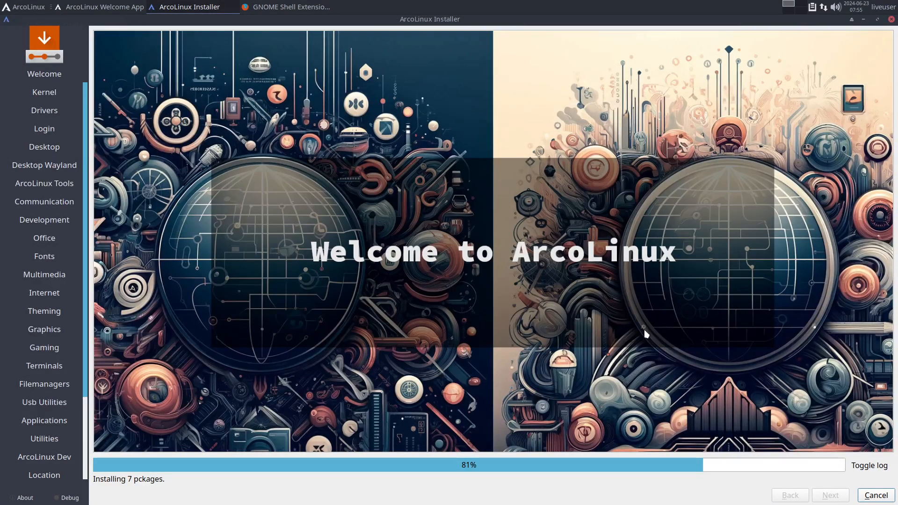
# - Show the installer's log, highlight extension-manager-git in the package list and read the earlier log entries
pyautogui.click(862, 464)
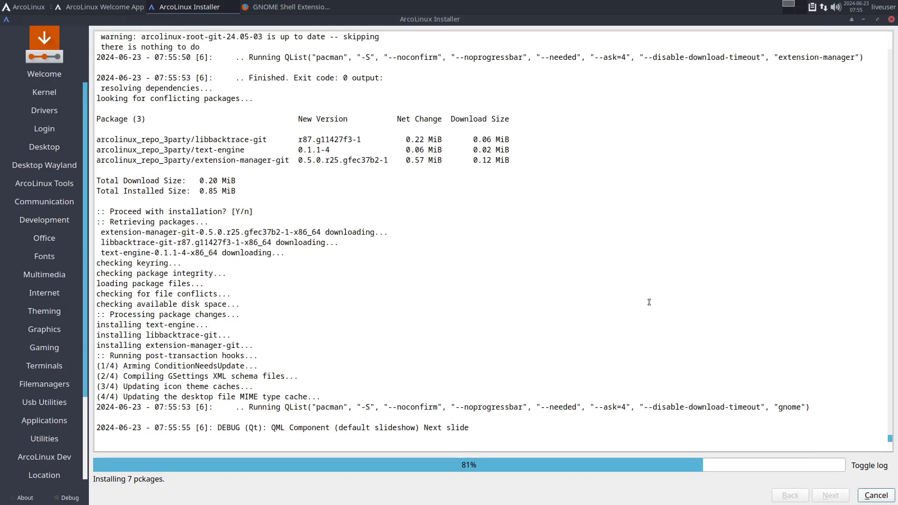
pyautogui.moveTo(196, 160); pyautogui.dragTo(290, 162)
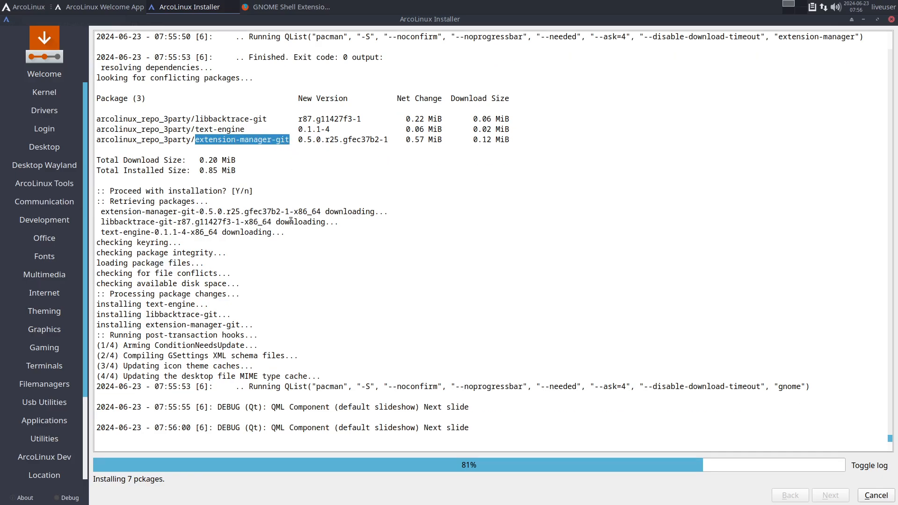
pyautogui.scroll(5, 291, 220)
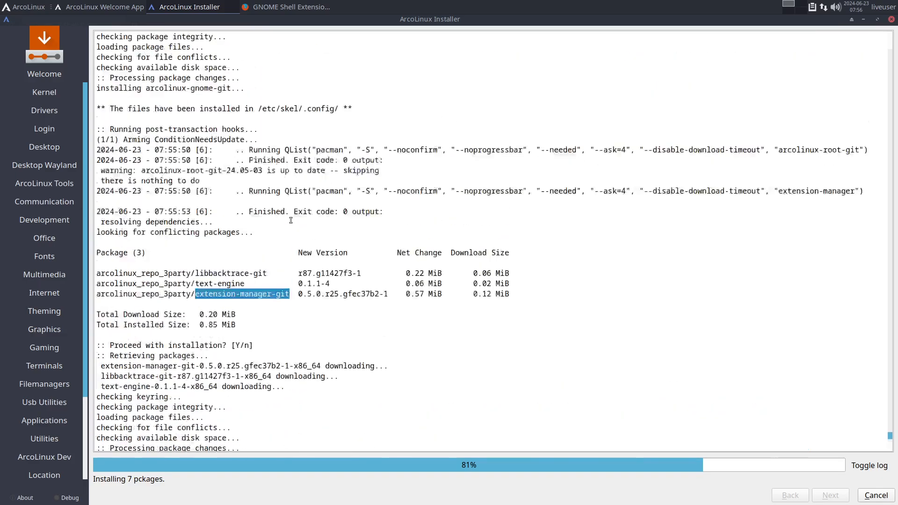
# - Switch to Firefox and go back through the visited GNOME extension pages to the Installed extensions page
pyautogui.click(282, 5)
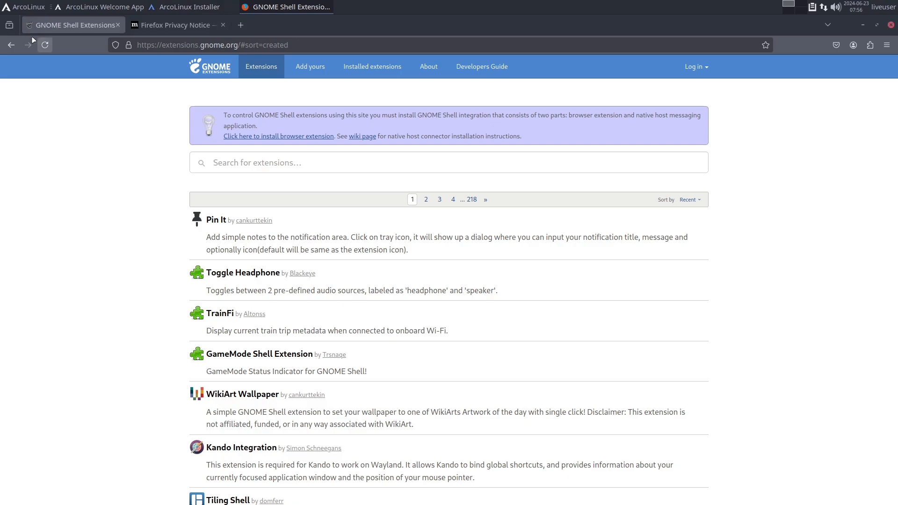
pyautogui.click(11, 45)
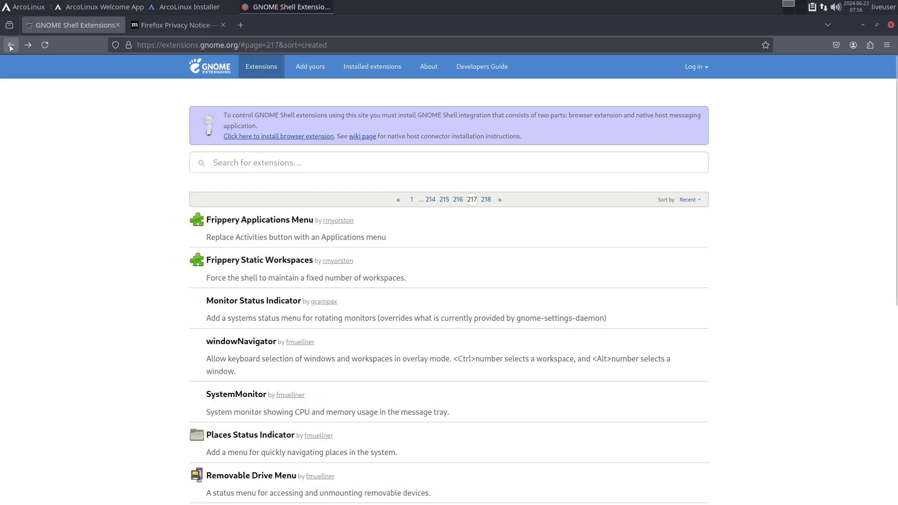
pyautogui.click(10, 46)
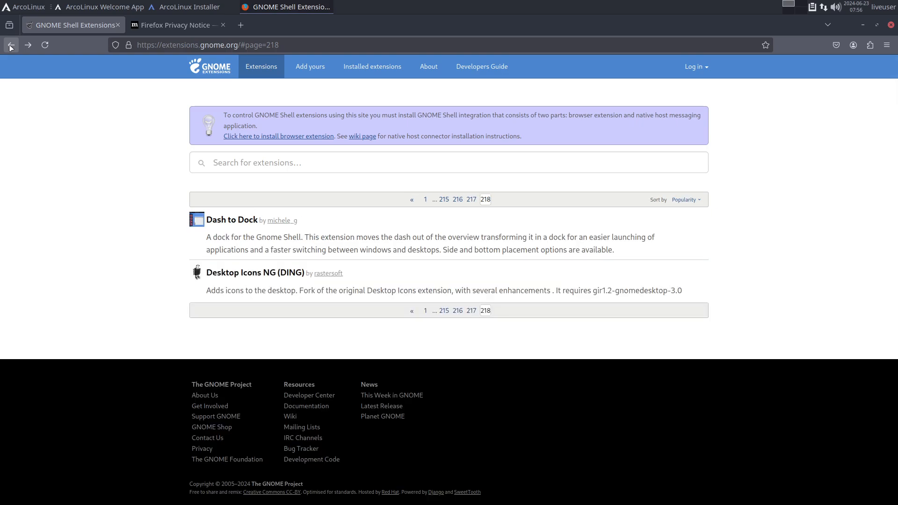
pyautogui.click(11, 46)
pyautogui.click(11, 45)
pyautogui.click(11, 45)
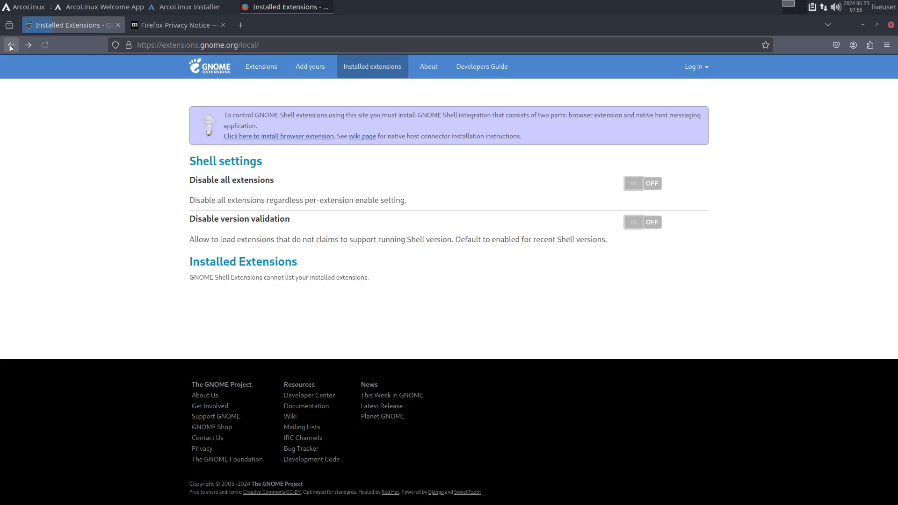
# - Return to ArchWiki's GNOME article, read from the extensions section through Desktop and Clipboard history, and briefly check the installer's progress
pyautogui.click(10, 45)
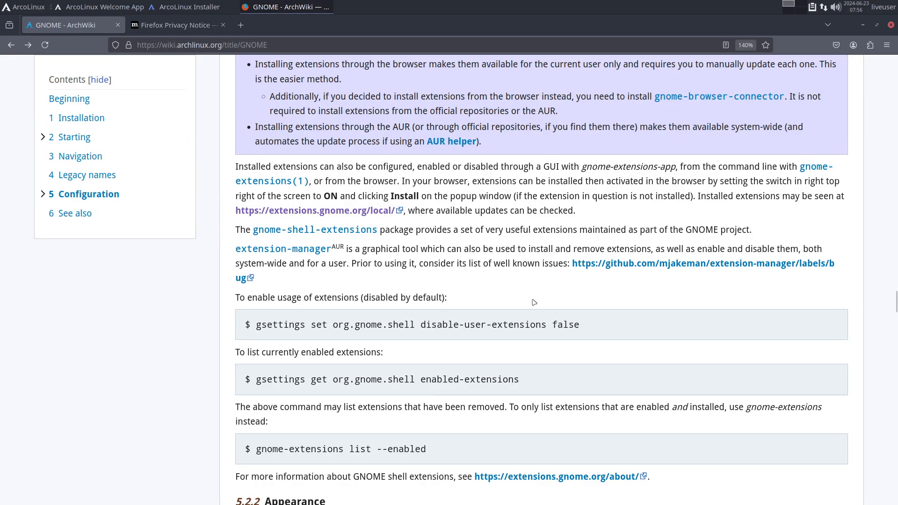
pyautogui.scroll(-10, 534, 303)
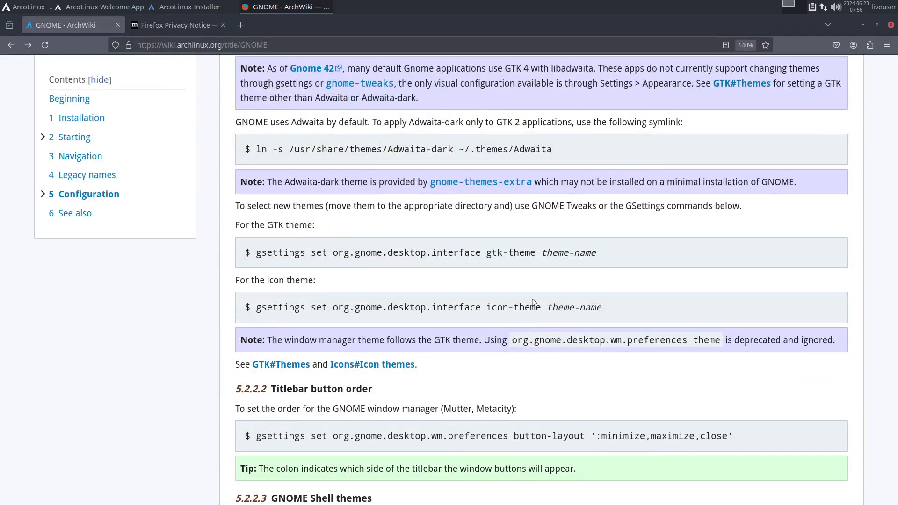
pyautogui.scroll(-10, 534, 303)
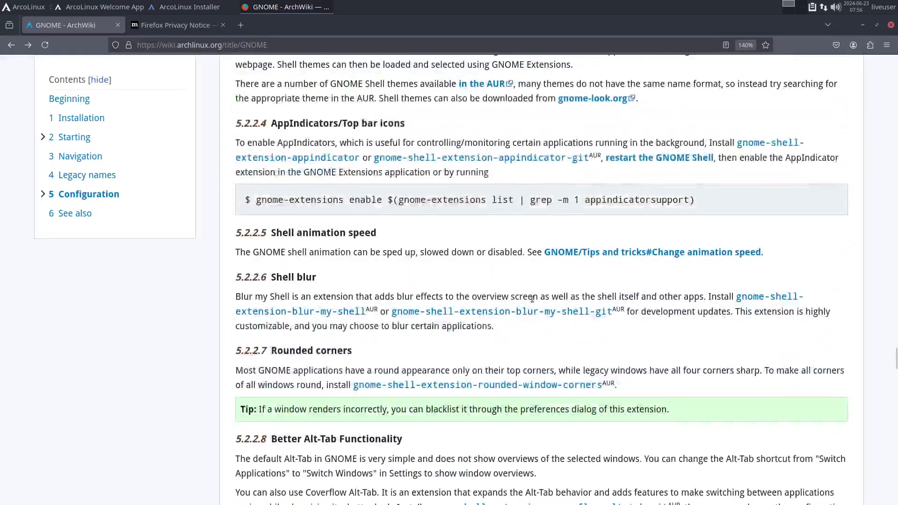
pyautogui.scroll(-7, 532, 299)
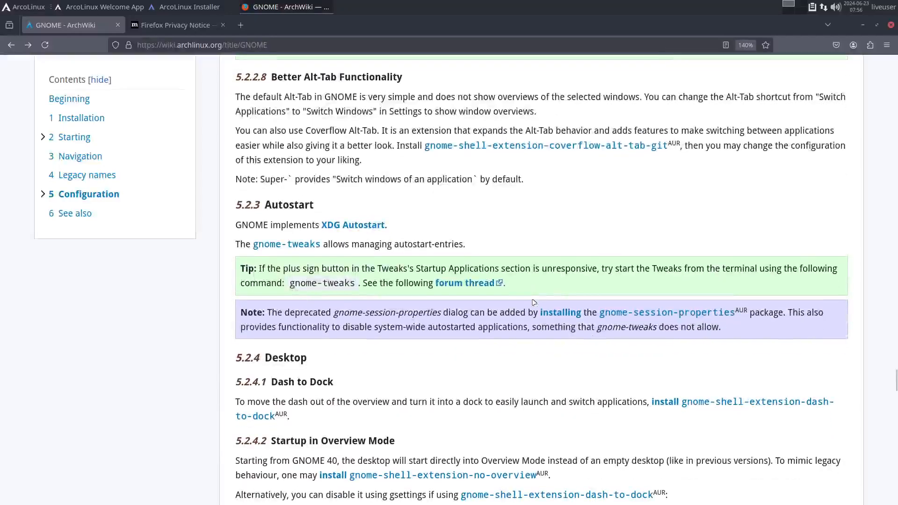
pyautogui.scroll(-5, 531, 241)
pyautogui.scroll(-5, 531, 241)
pyautogui.scroll(8, 388, 234)
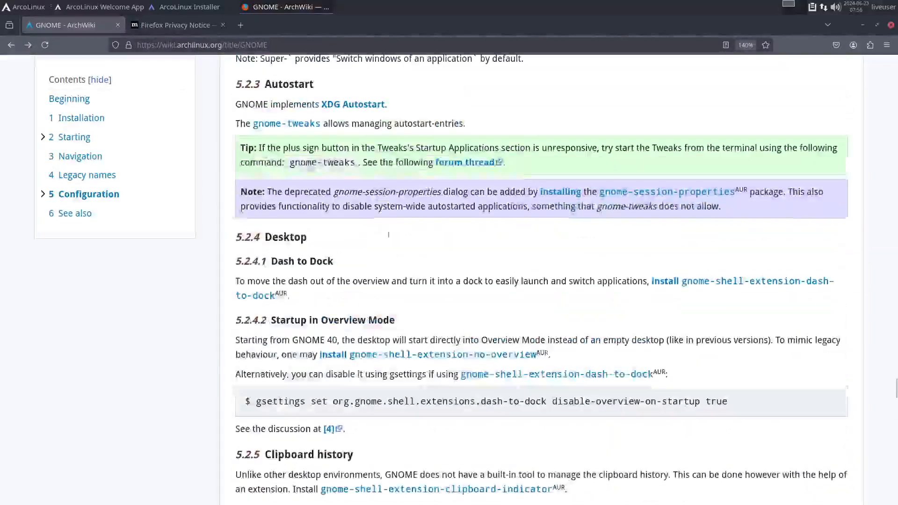
pyautogui.click(314, 8)
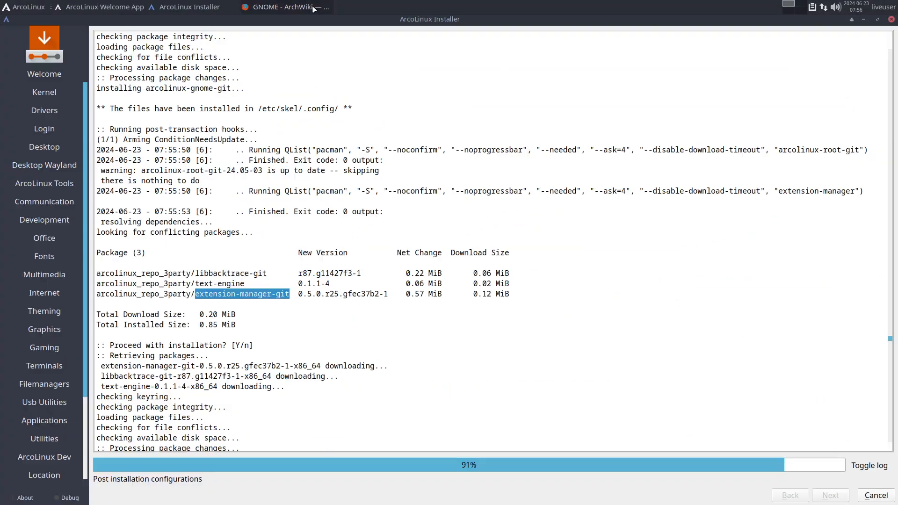
pyautogui.click(300, 8)
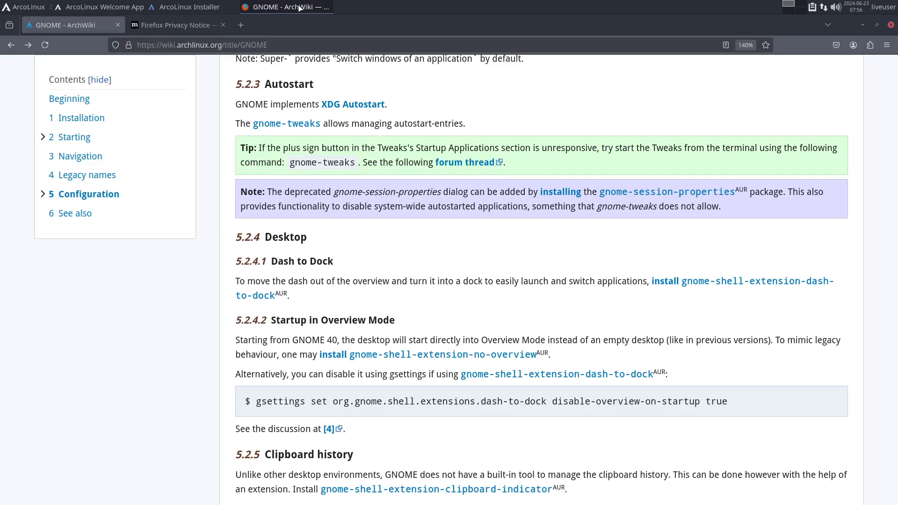
# - Search the web for "youtube arcolinux gnome extension" in the tab holding the Firefox Privacy Notice
pyautogui.click(218, 27)
pyautogui.click(216, 45)
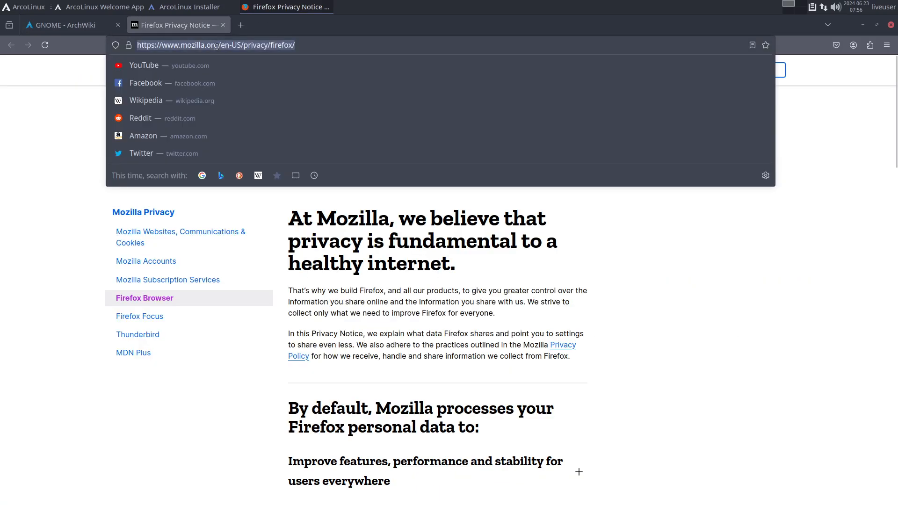
pyautogui.write('youtu')
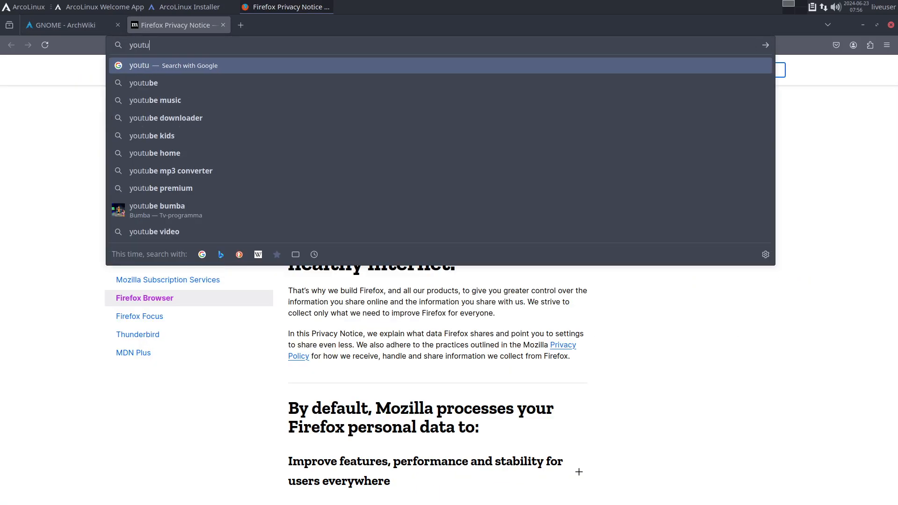
pyautogui.write('be arcolinux exten')
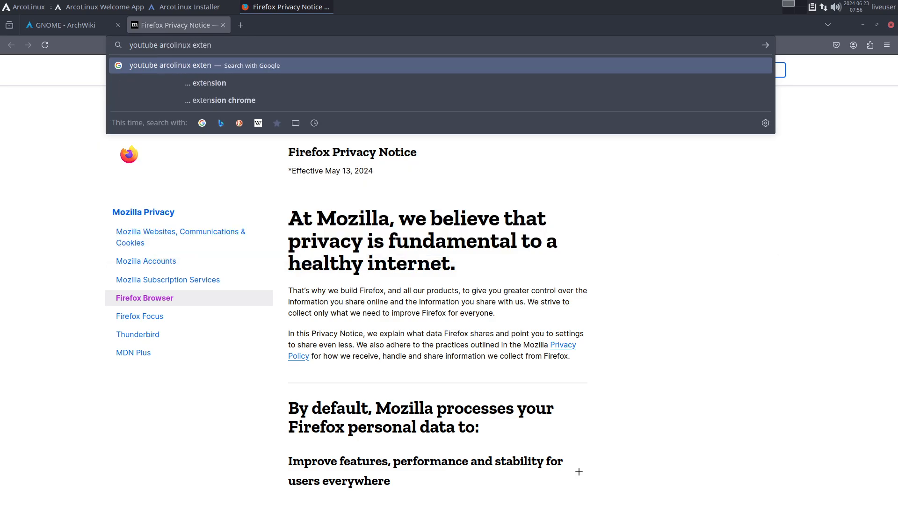
pyautogui.press('BackSpace')
pyautogui.press('BackSpace')
pyautogui.press('BackSpace')
pyautogui.press('BackSpace')
pyautogui.press('BackSpace')
pyautogui.write('gnome e')
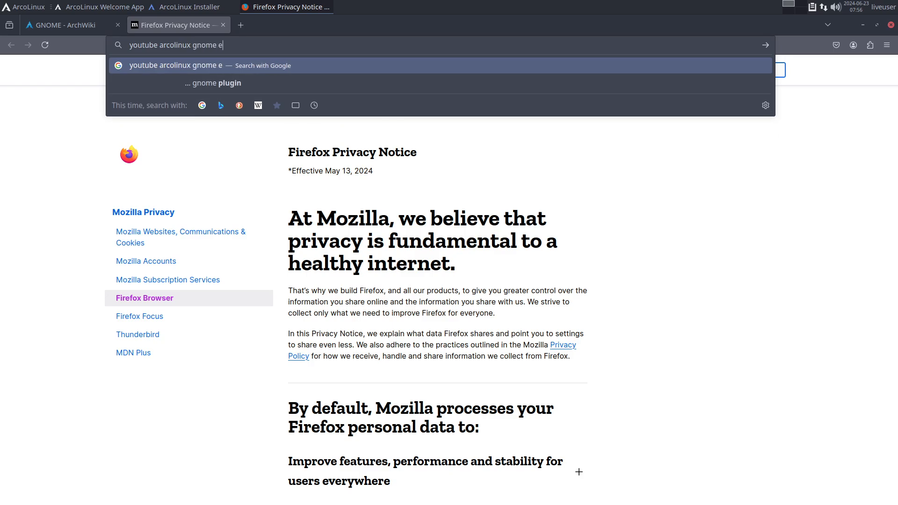
pyautogui.write('xtension')
pyautogui.press('Return')
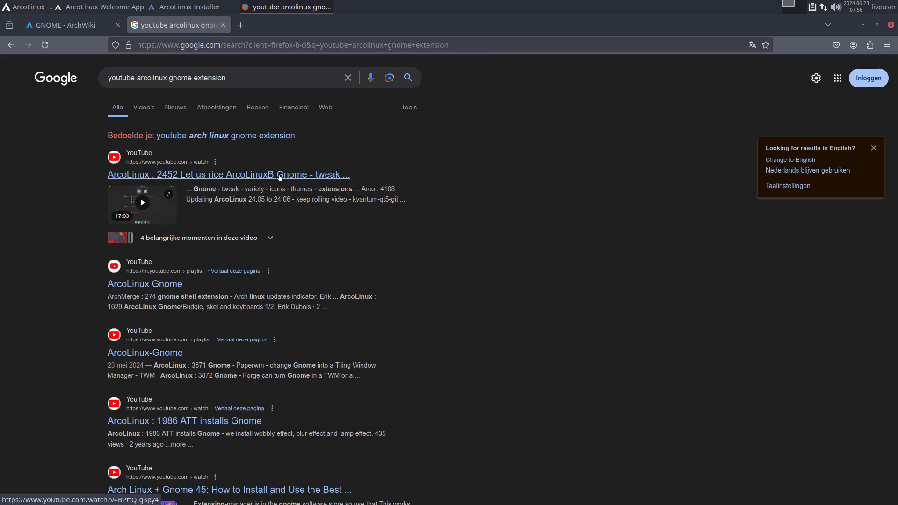
# - Open the ArcoLinux 2452 Gnome video, accept all YouTube cookies, and go to its channel page with the featured video paused
pyautogui.click(280, 176)
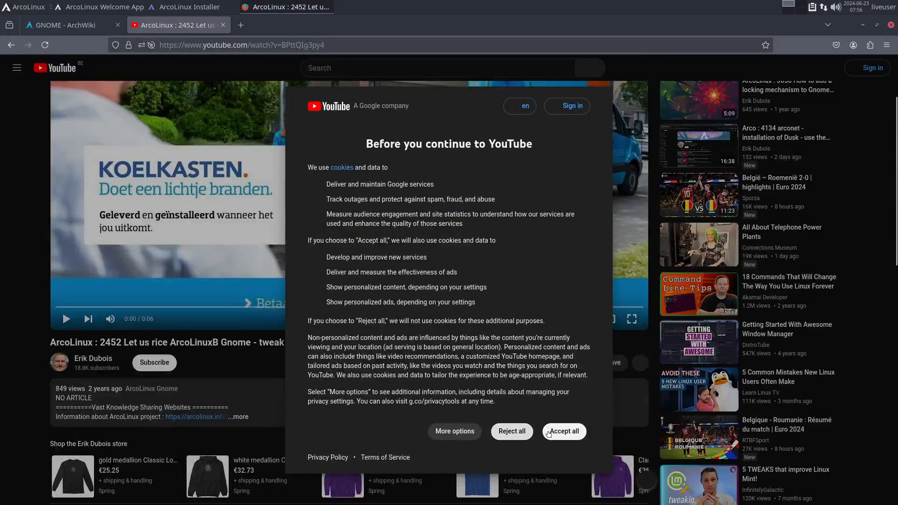
pyautogui.click(564, 431)
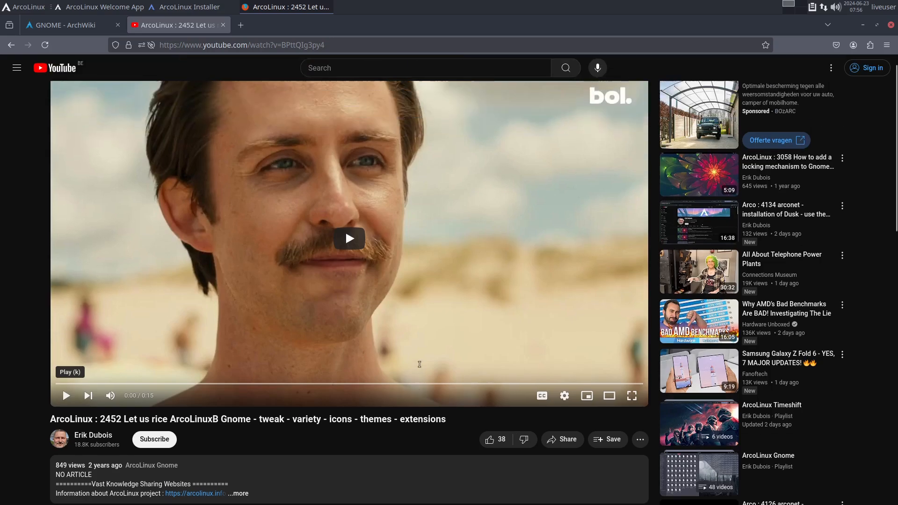
pyautogui.scroll(-3, 92, 308)
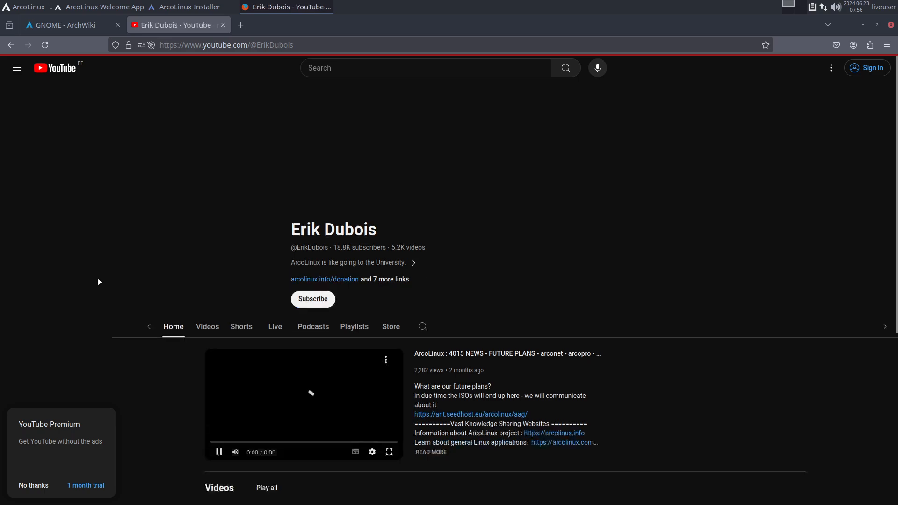
pyautogui.click(220, 454)
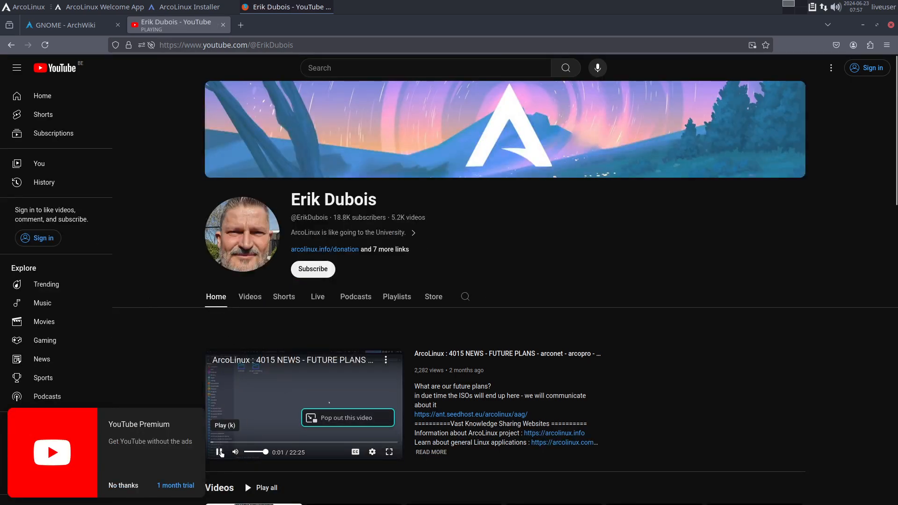
# - Search within the YouTube channel for "gnome extension"
pyautogui.click(465, 297)
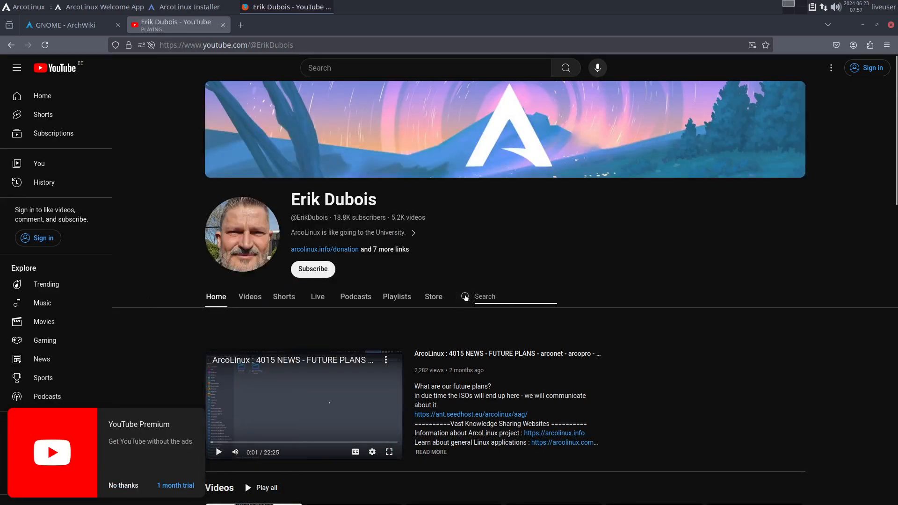
pyautogui.click(336, 68)
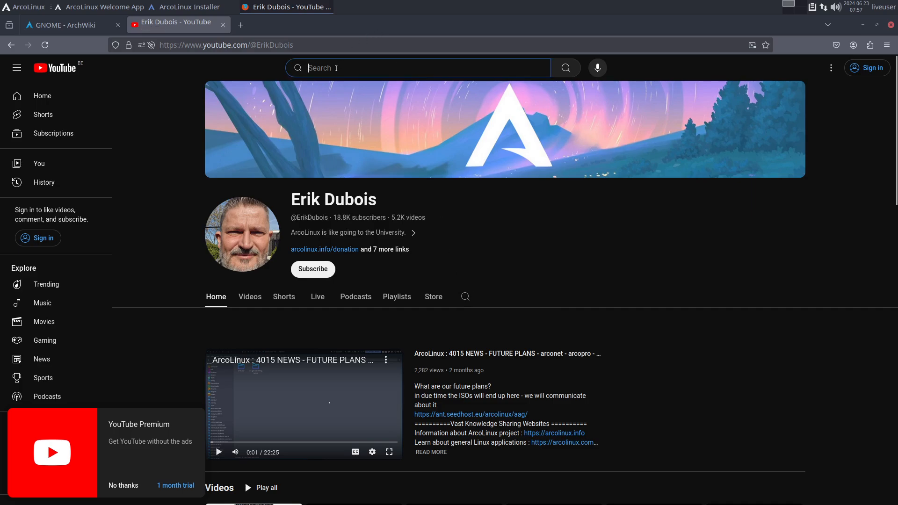
pyautogui.click(465, 297)
pyautogui.write('gn')
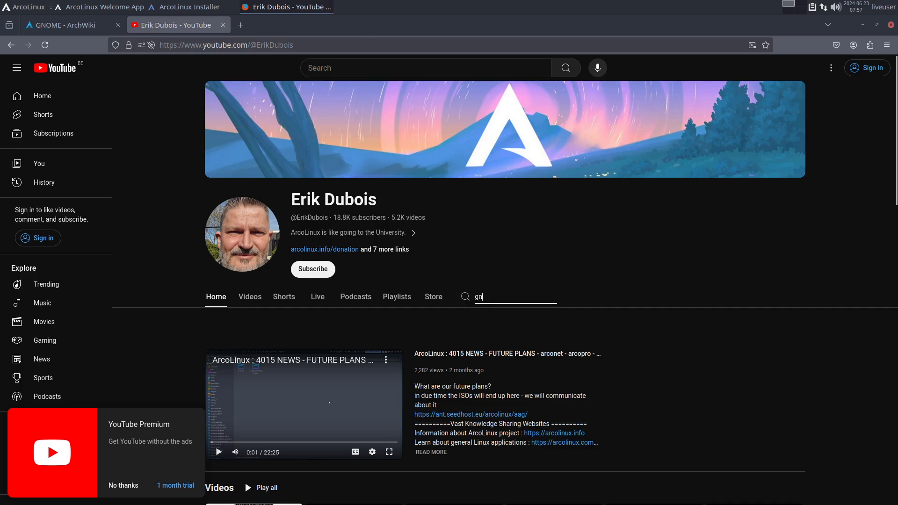
pyautogui.write('oem')
pyautogui.press('BackSpace')
pyautogui.press('BackSpace')
pyautogui.press('BackSpace')
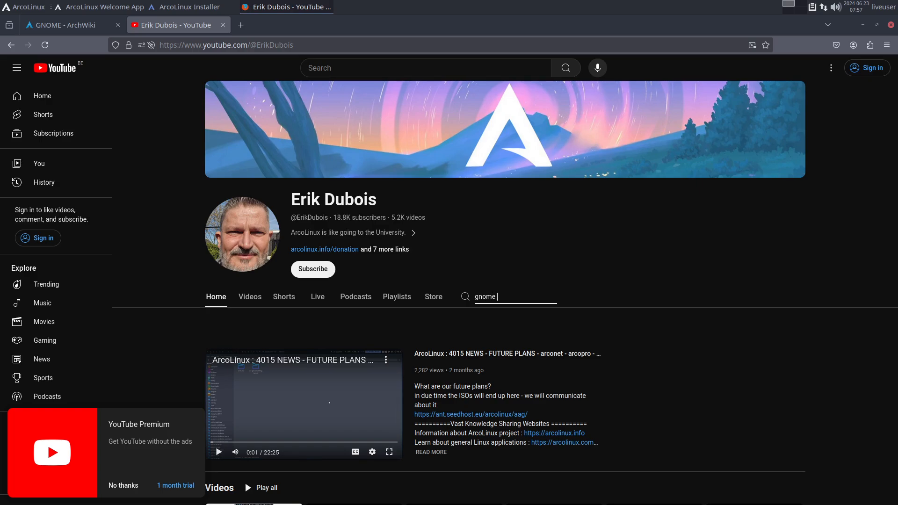
pyautogui.write('me extension')
pyautogui.press('Return')
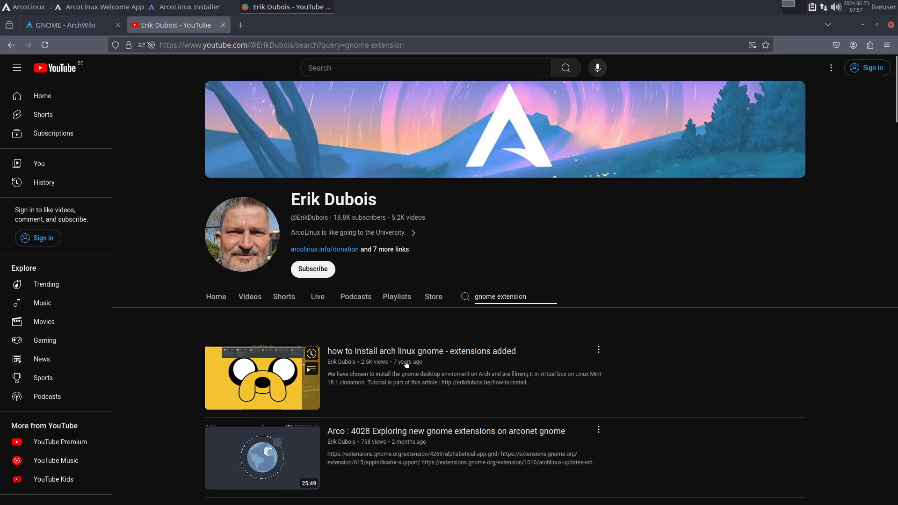
# - Open the video "Arco : 4028 Exploring new gnome extensions on arconet gnome", pause it and read its full description
pyautogui.scroll(-4, 405, 363)
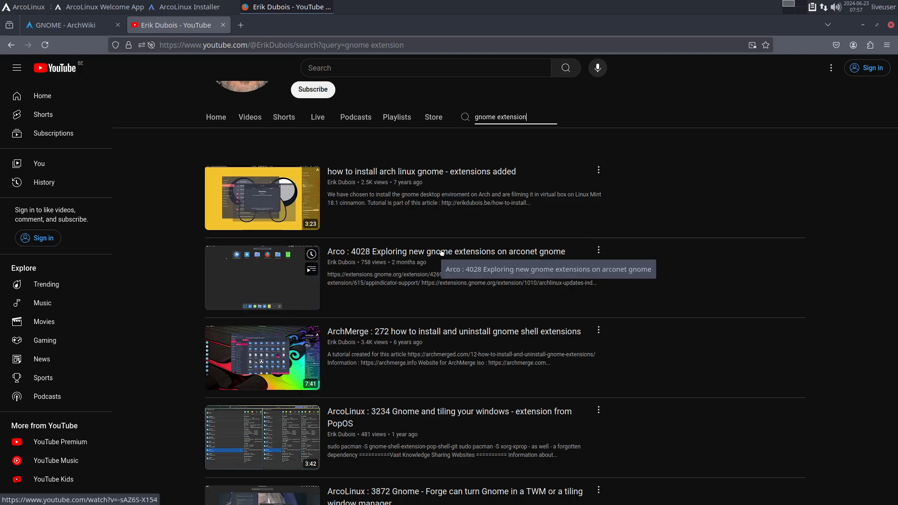
pyautogui.click(441, 253)
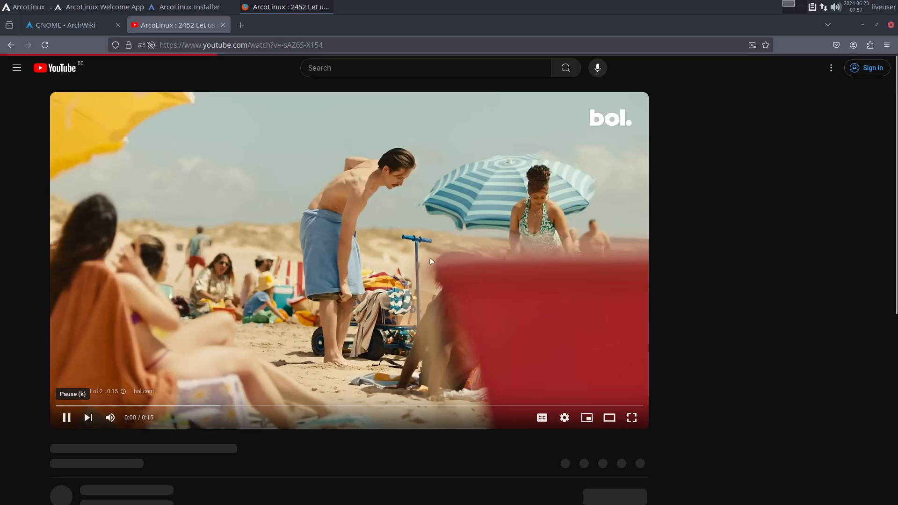
pyautogui.click(67, 418)
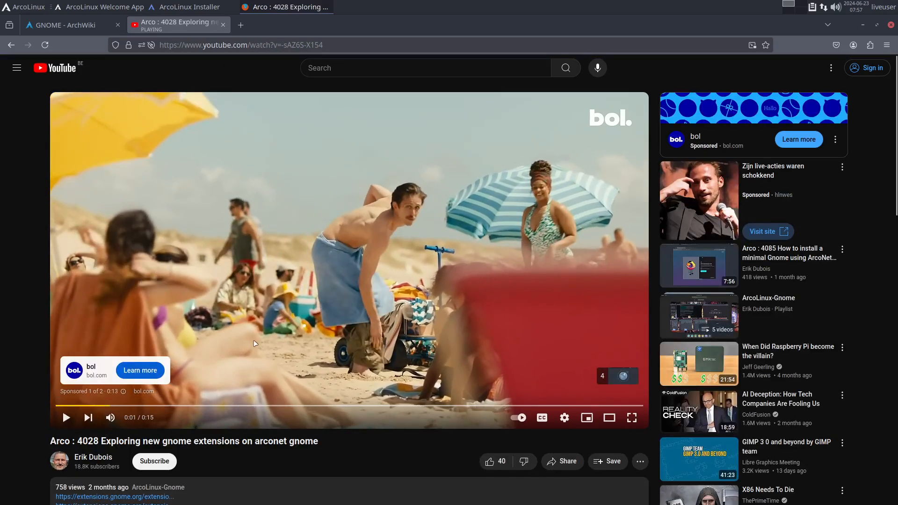
pyautogui.scroll(-1, 246, 436)
pyautogui.scroll(-1, 245, 436)
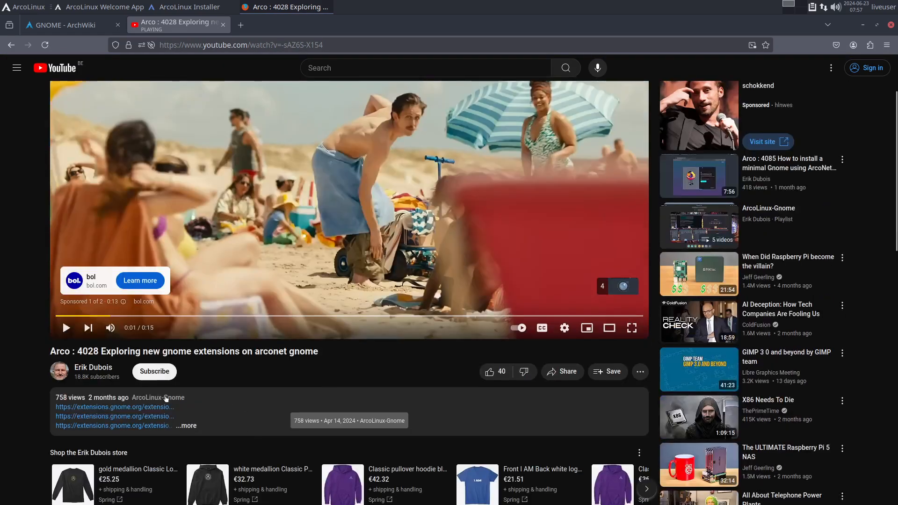
pyautogui.click(186, 428)
pyautogui.scroll(-10, 186, 431)
pyautogui.scroll(4, 219, 327)
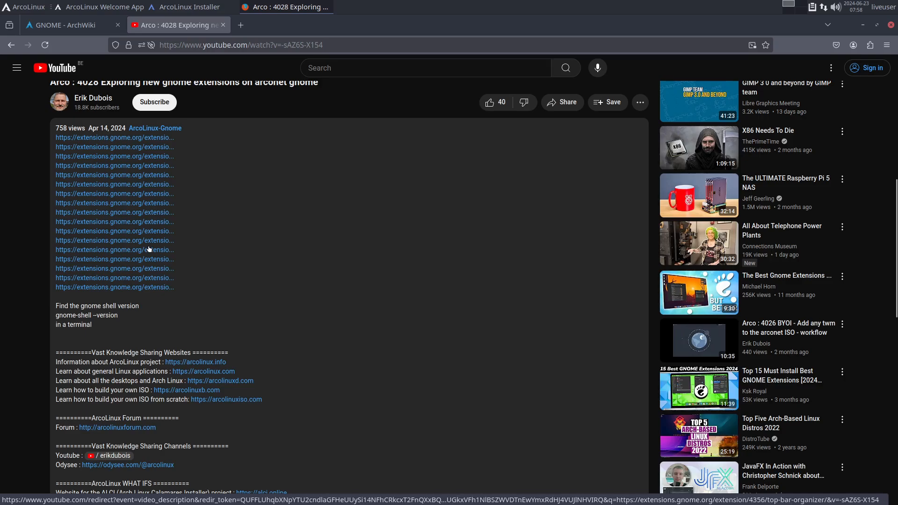
# - Open the Just Perfection extension page from the video description's links and read its list of tweaks
pyautogui.click(149, 224)
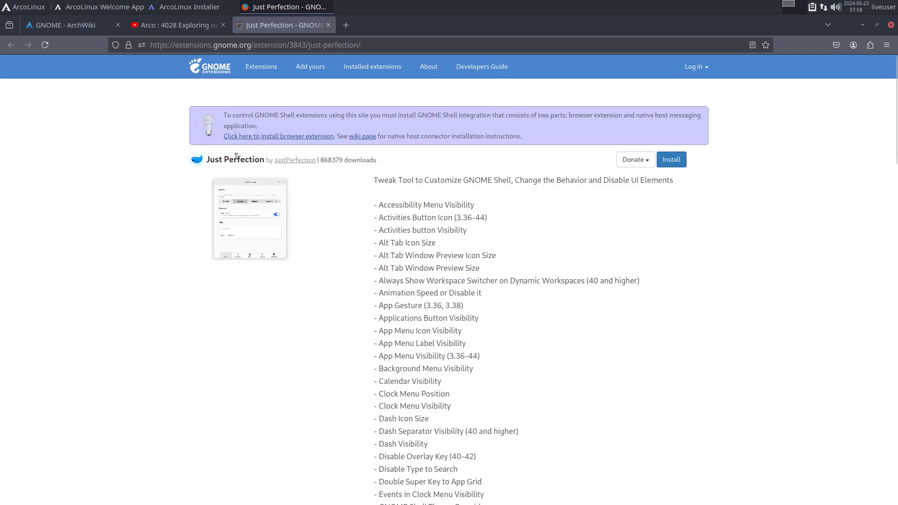
pyautogui.scroll(-10, 412, 332)
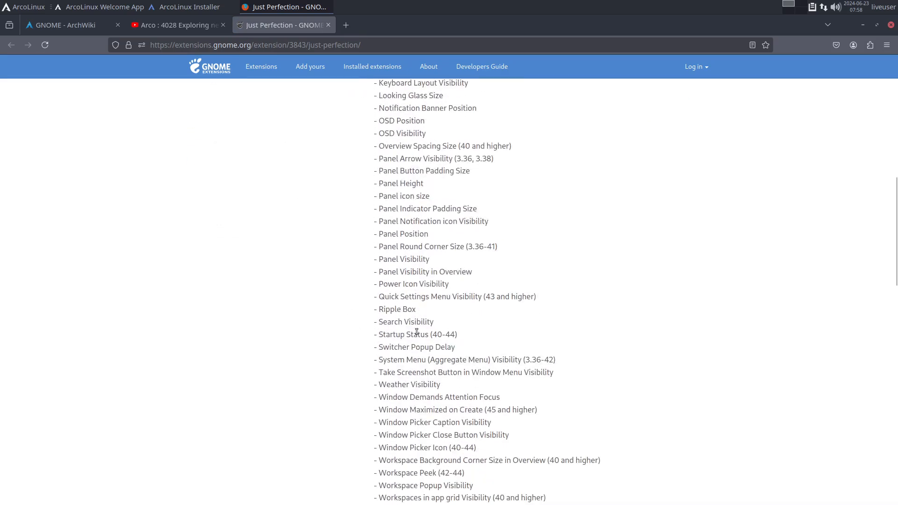
pyautogui.scroll(10, 416, 332)
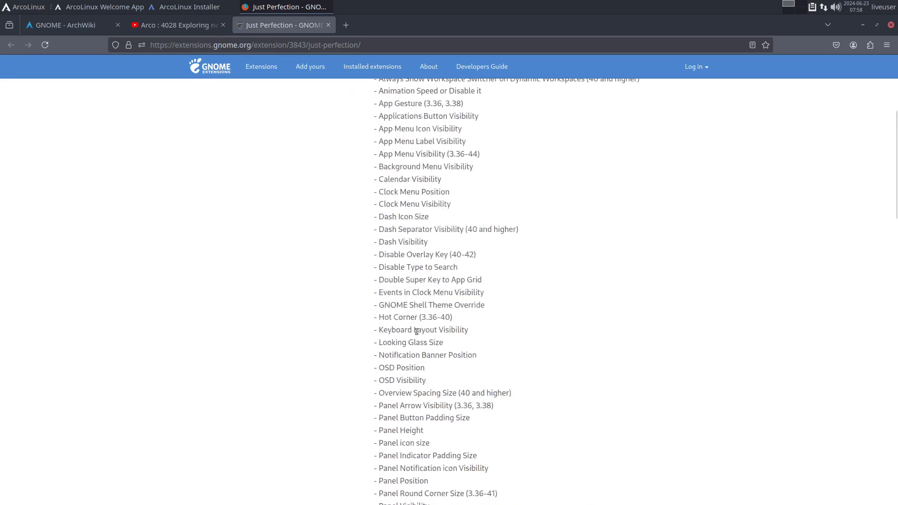
# - Go back from the YouTube video to the channel's search results and look through the listed GNOME extension videos
pyautogui.click(174, 25)
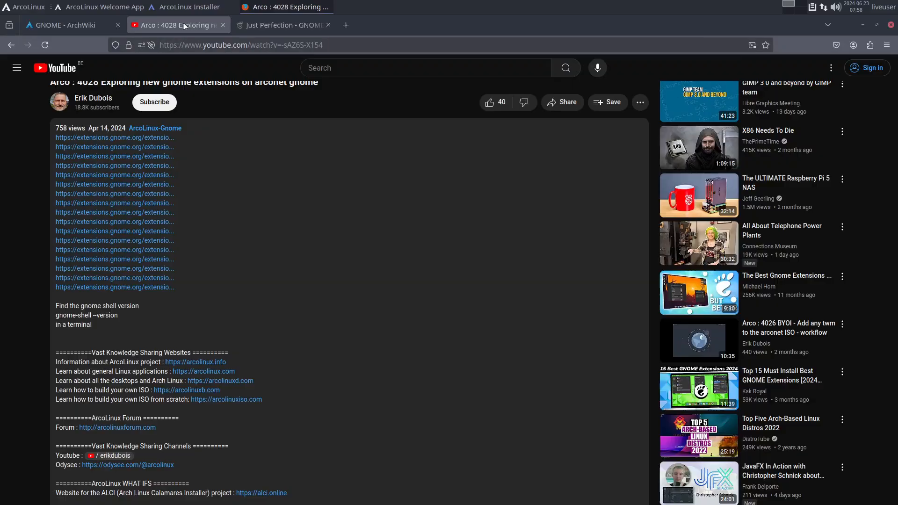
pyautogui.click(11, 45)
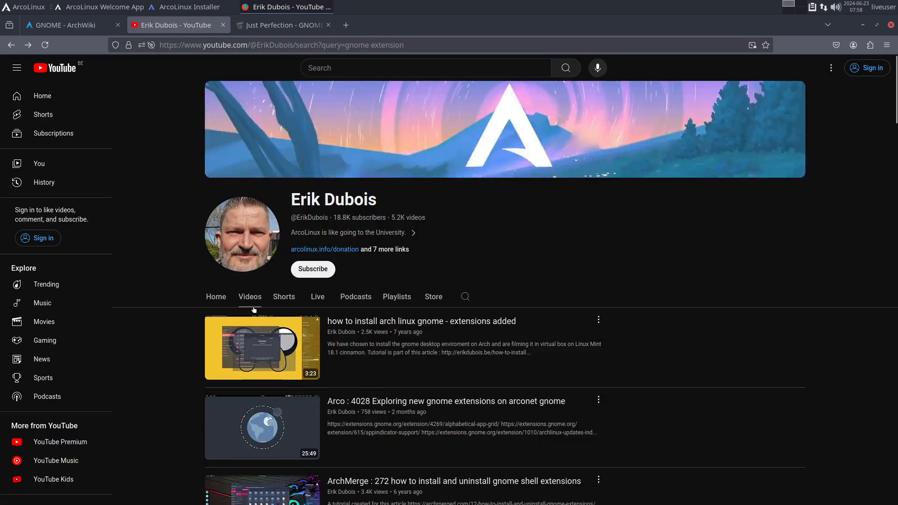
pyautogui.scroll(-3, 466, 423)
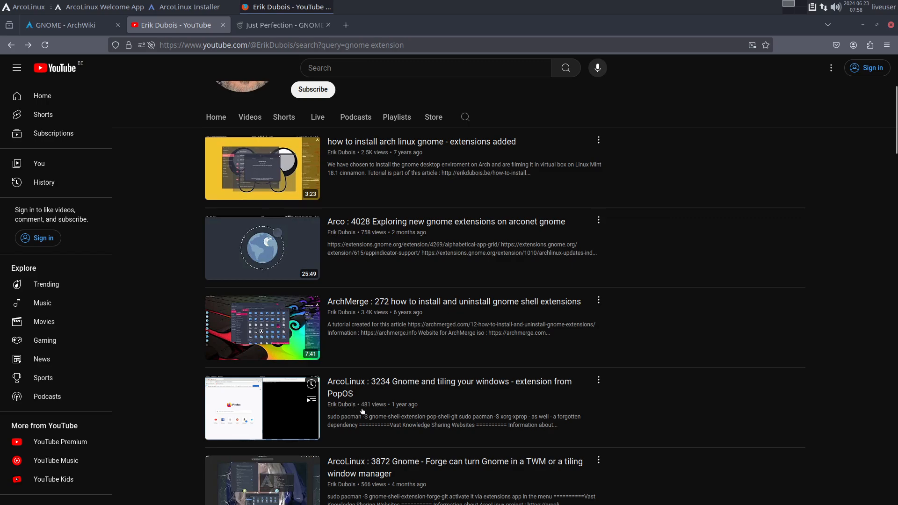
pyautogui.scroll(-2, 365, 411)
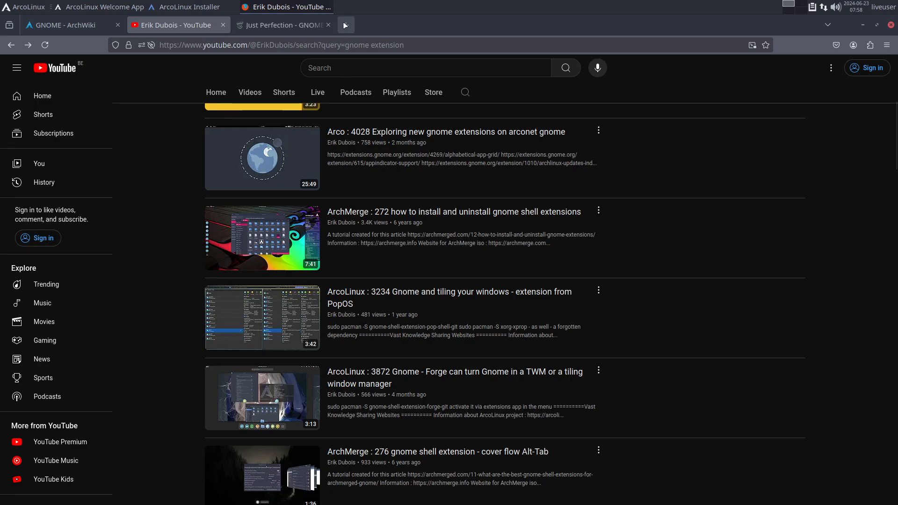
# - Search the package repositories and AUR in a new terminal with "yay gnome extension"
pyautogui.hotkey('ctrl', 'alt', 't')
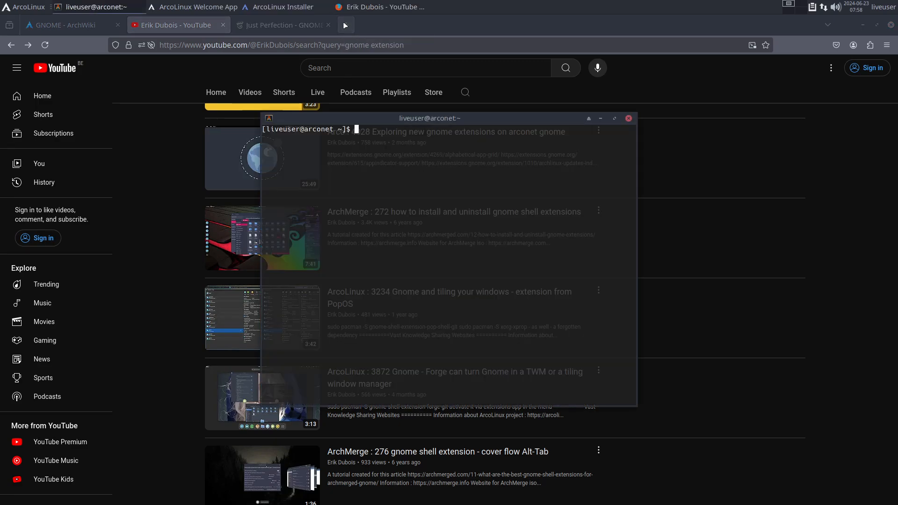
pyautogui.write('yay gnome extension')
pyautogui.press('Return')
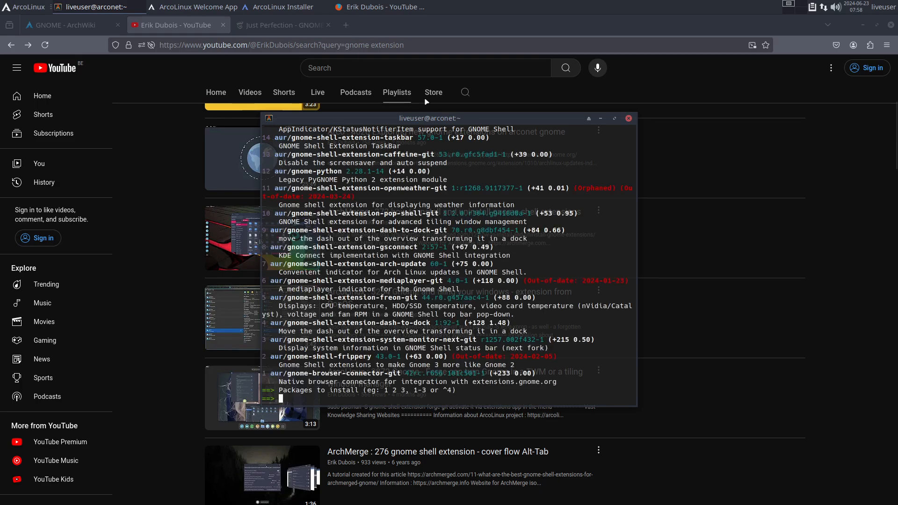
# - Minimise the browser and installer windows, close the ArcoLinux Welcome App and maximise the terminal
pyautogui.click(863, 26)
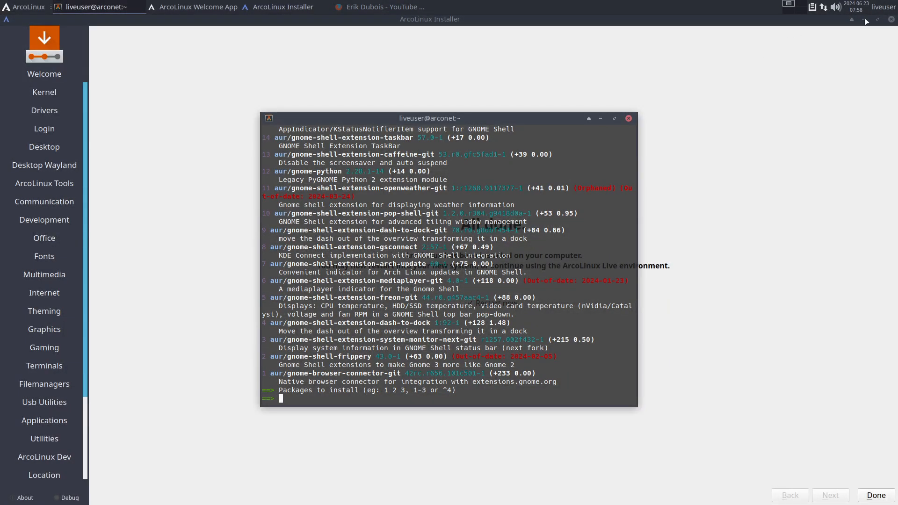
pyautogui.click(849, 155)
pyautogui.click(864, 20)
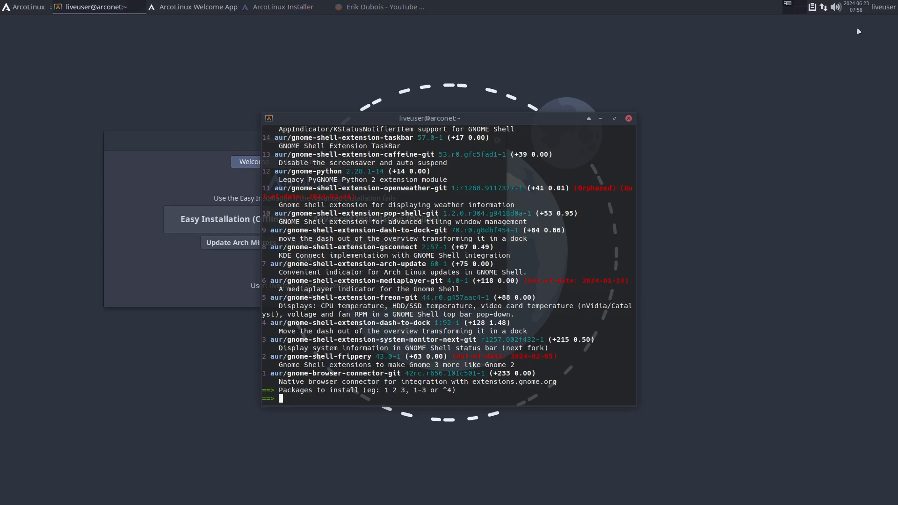
pyautogui.click(249, 168)
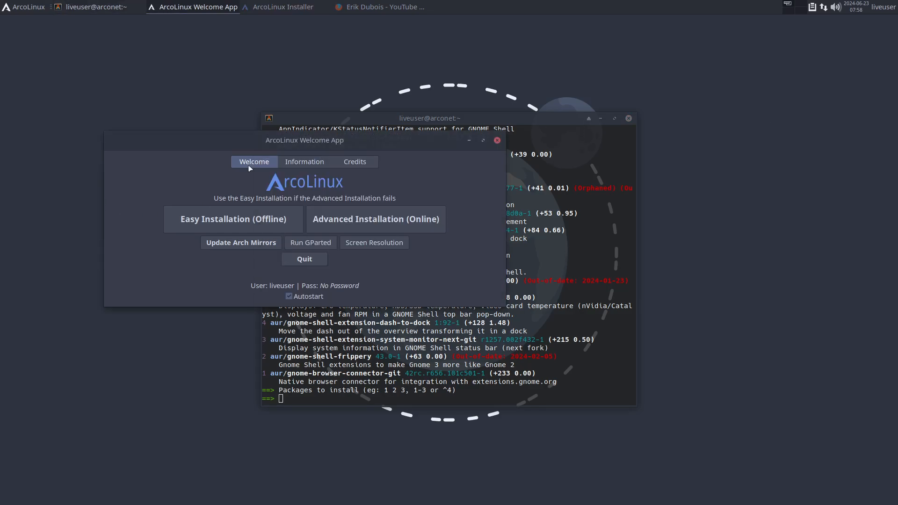
pyautogui.click(497, 140)
pyautogui.click(615, 118)
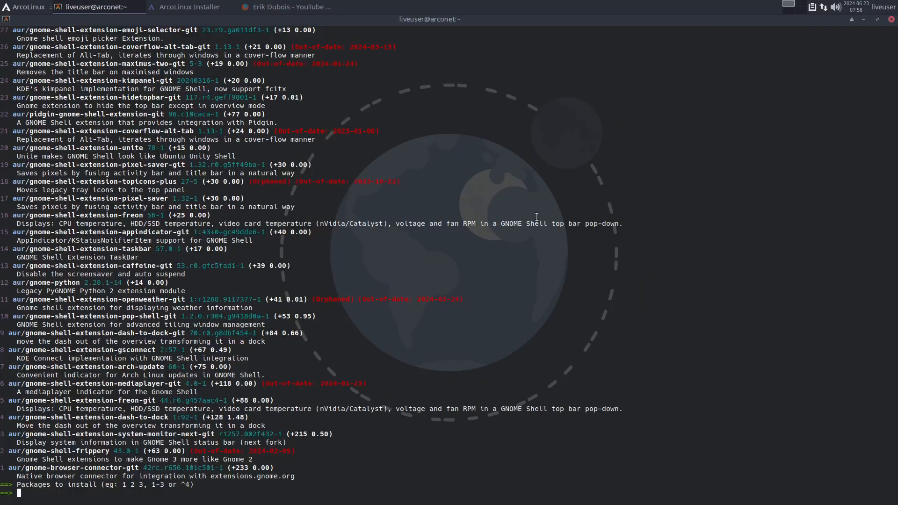
# - Look through the full list of GNOME extension packages from the yay search, checking the orphaned and out-of-date flags
pyautogui.scroll(15, 537, 216)
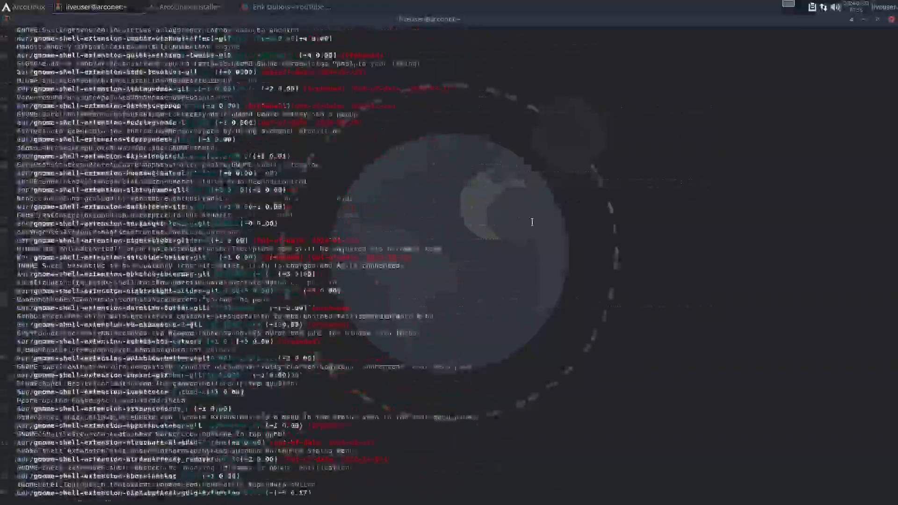
pyautogui.scroll(20, 532, 222)
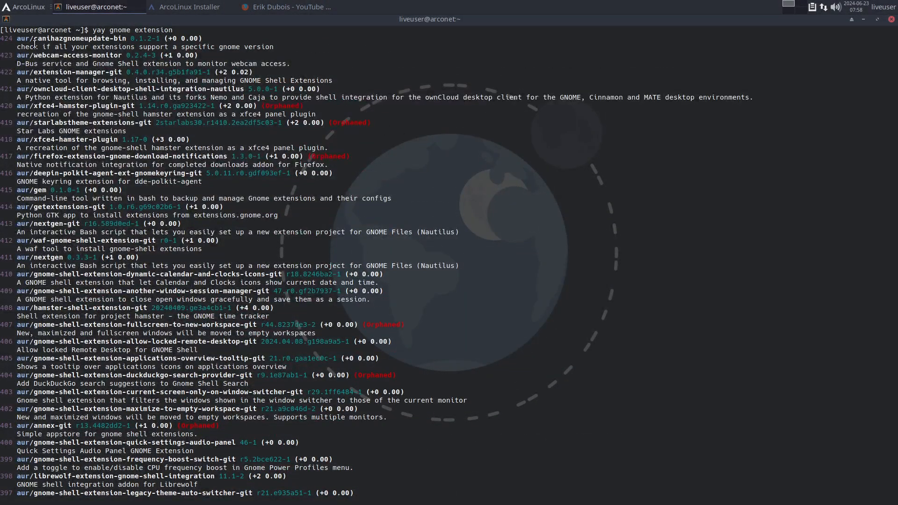
pyautogui.moveTo(14, 38); pyautogui.dragTo(1, 39)
pyautogui.scroll(-10, 467, 331)
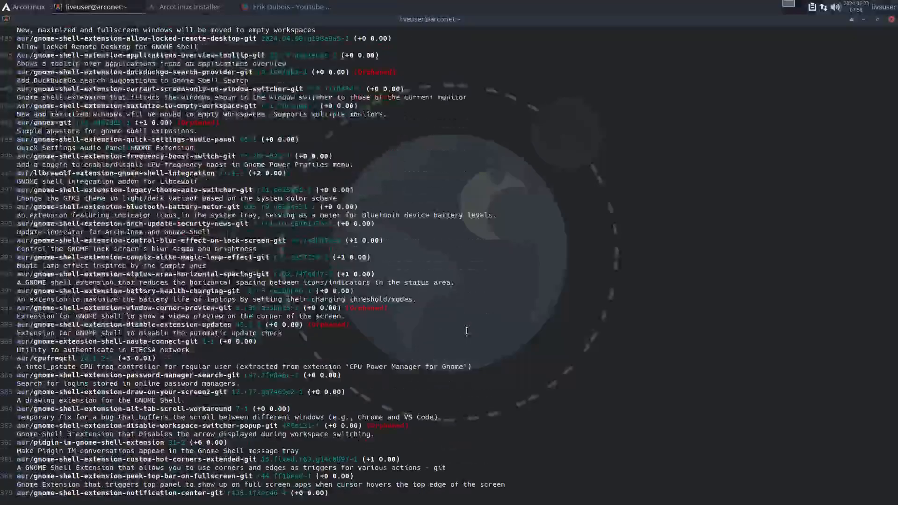
pyautogui.scroll(-10, 467, 330)
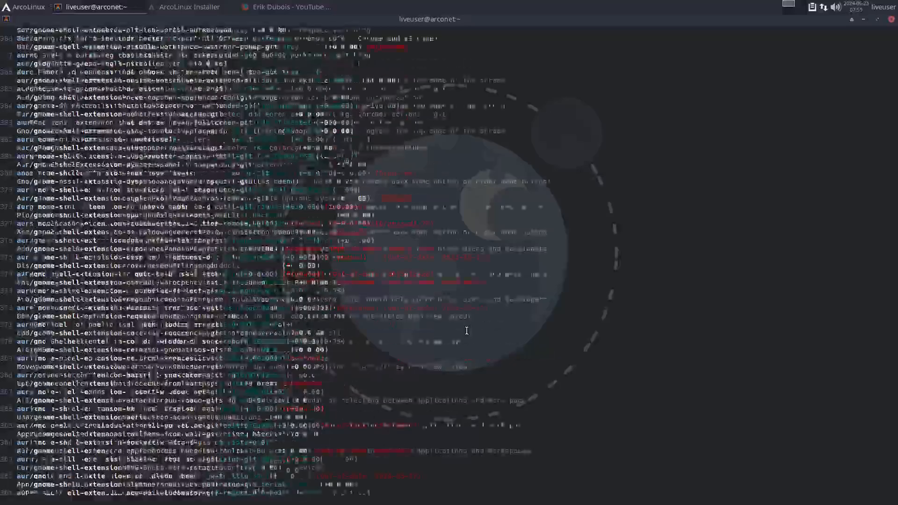
pyautogui.scroll(-5, 467, 331)
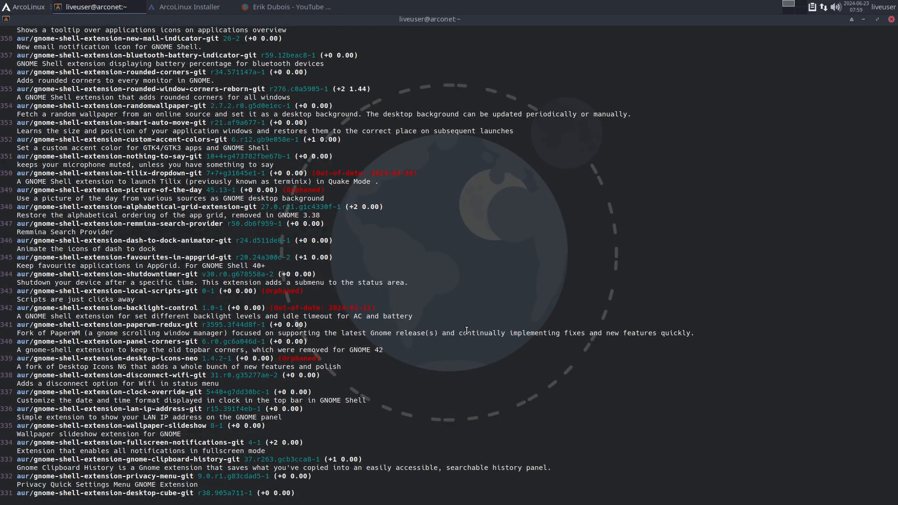
pyautogui.doubleClick(303, 190)
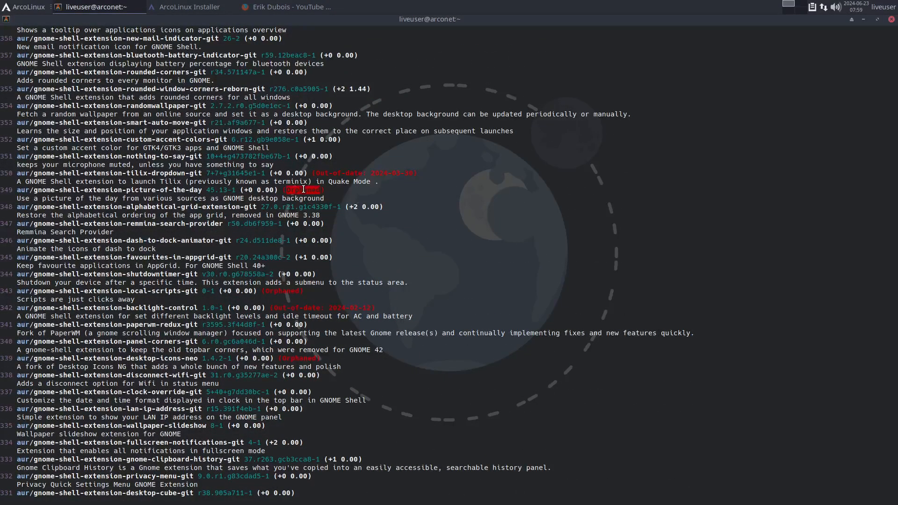
pyautogui.tripleClick(340, 173)
pyautogui.scroll(-10, 377, 325)
pyautogui.scroll(-15, 378, 325)
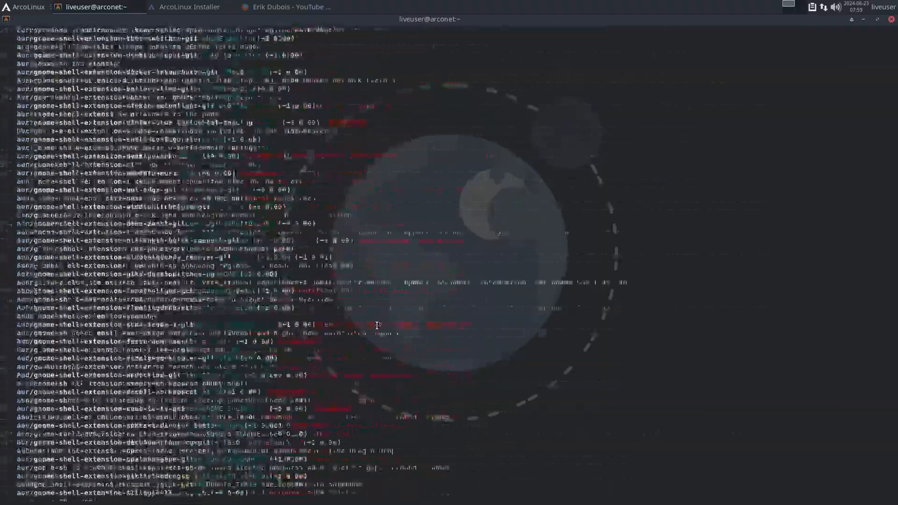
pyautogui.scroll(-15, 379, 324)
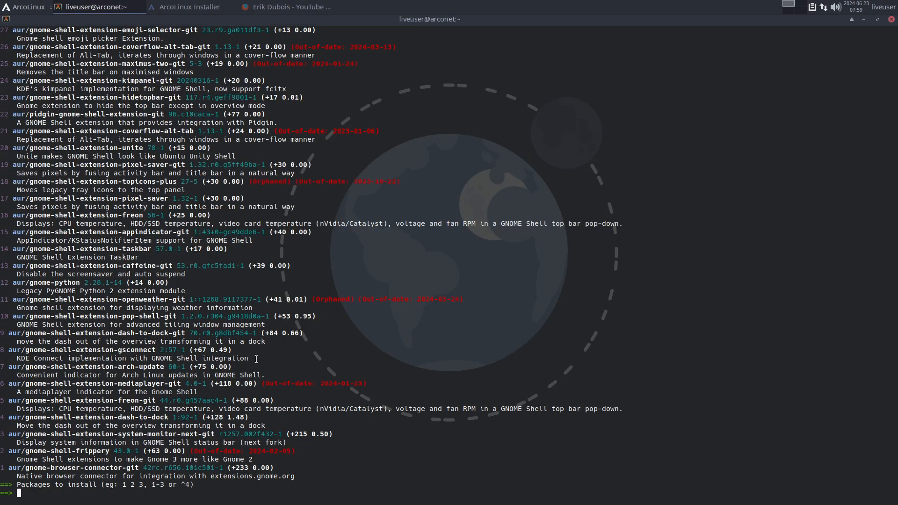
# - Finish the ArcoLinux Installer with Restart now enabled and boot the ArcoLinux Linux entry
pyautogui.click(201, 9)
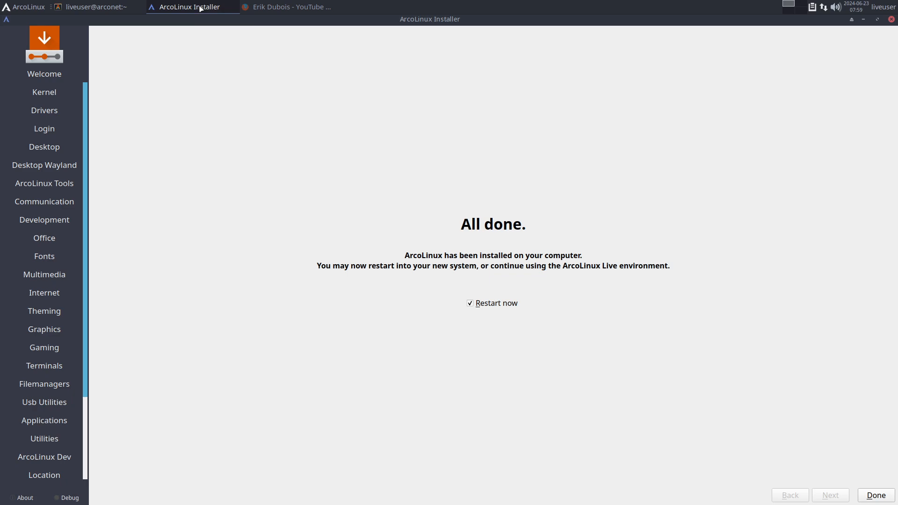
pyautogui.click(874, 495)
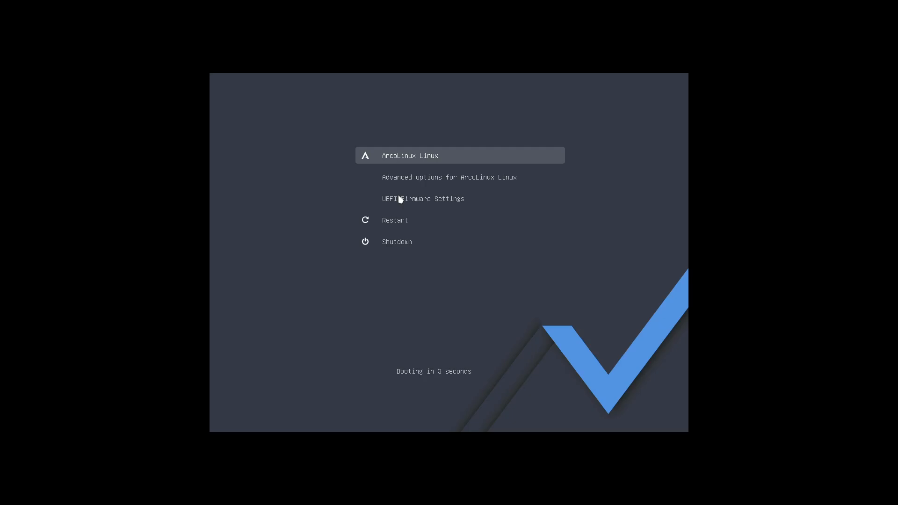
pyautogui.press('Return')
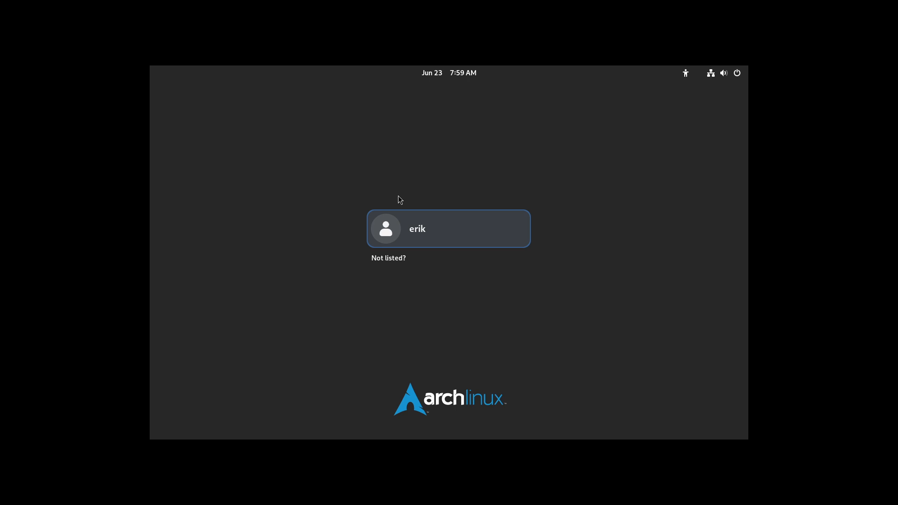
# - Select the listed user, choose the GNOME on Xorg session and log in with the account password
pyautogui.click(442, 240)
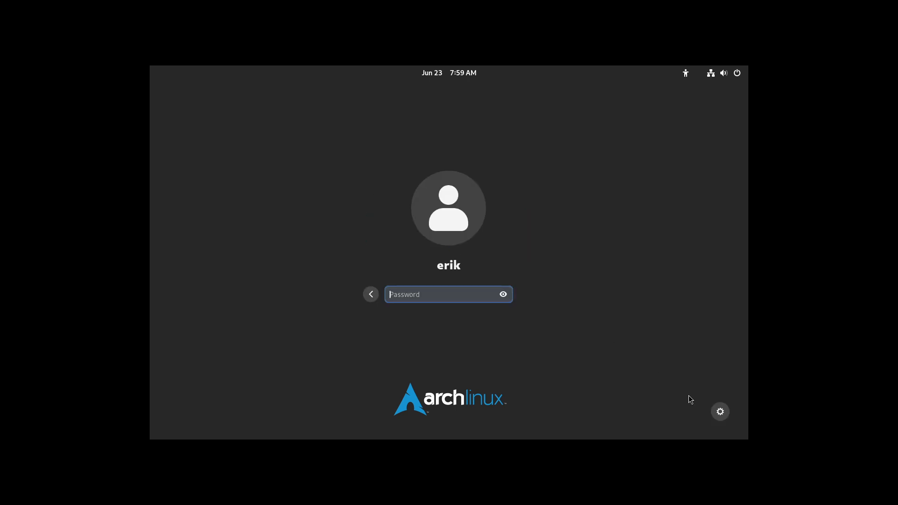
pyautogui.click(720, 411)
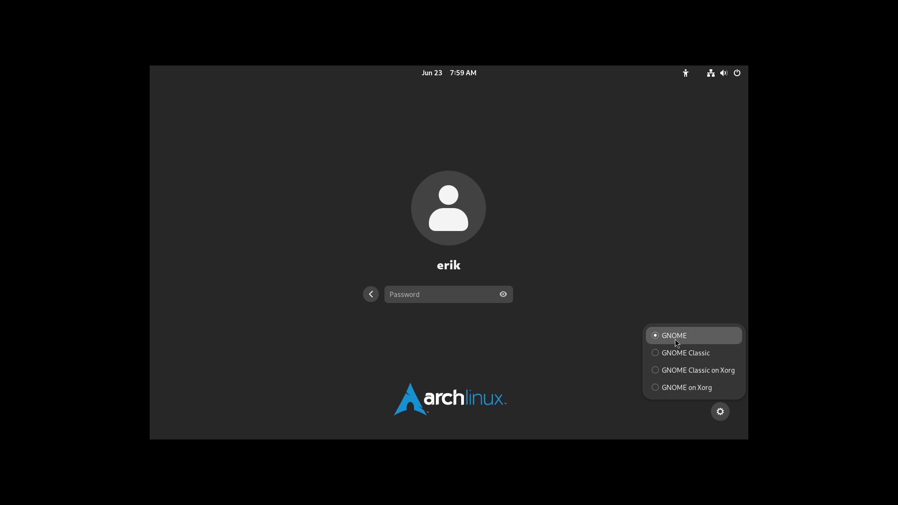
pyautogui.click(689, 394)
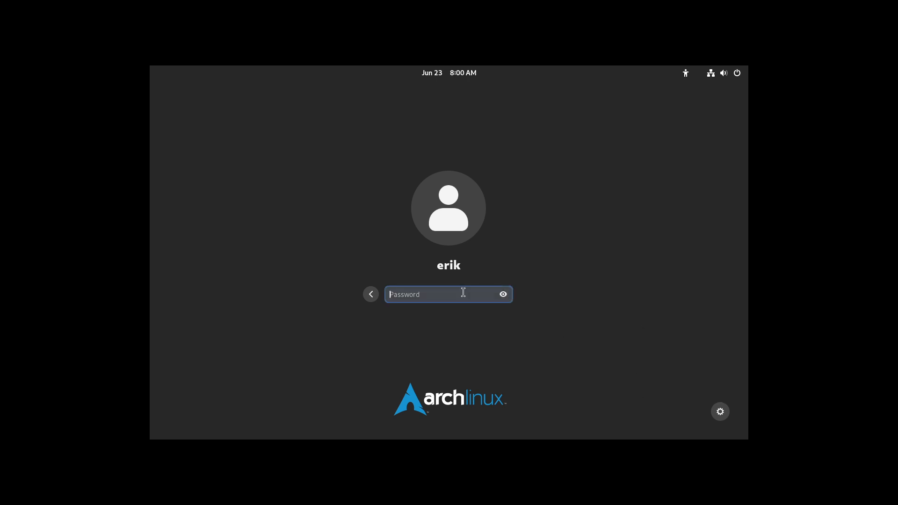
pyautogui.write('****')
pyautogui.press('Return')
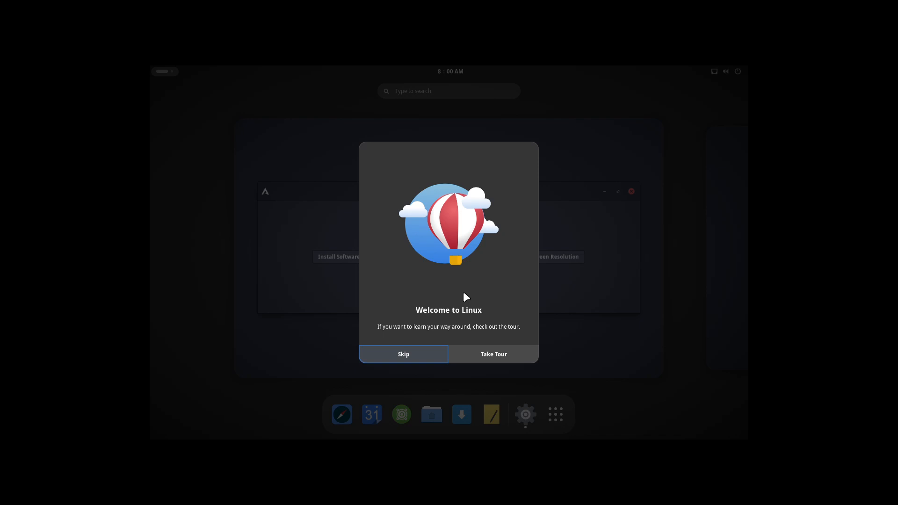
# - Skip the Welcome to Linux tour and quit the ArcoLinux Welcome App
pyautogui.click(426, 354)
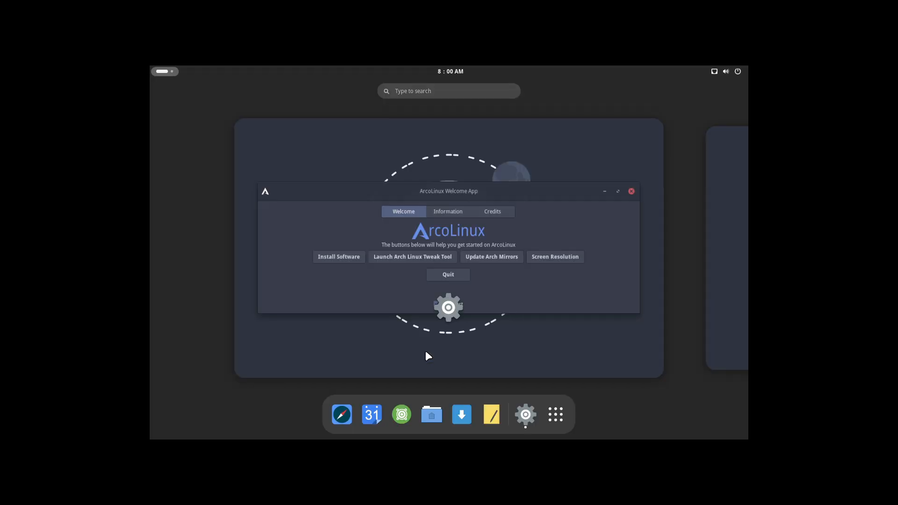
pyautogui.click(525, 255)
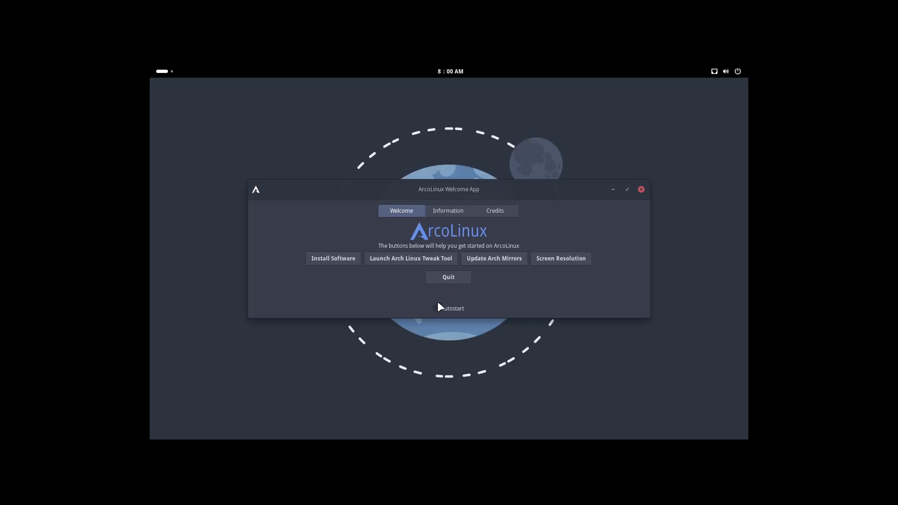
pyautogui.click(450, 276)
# - Open the desktop Settings, set the display resolution to 1920 × 1080 (16:9), keep the changes and close Settings
pyautogui.click(164, 70)
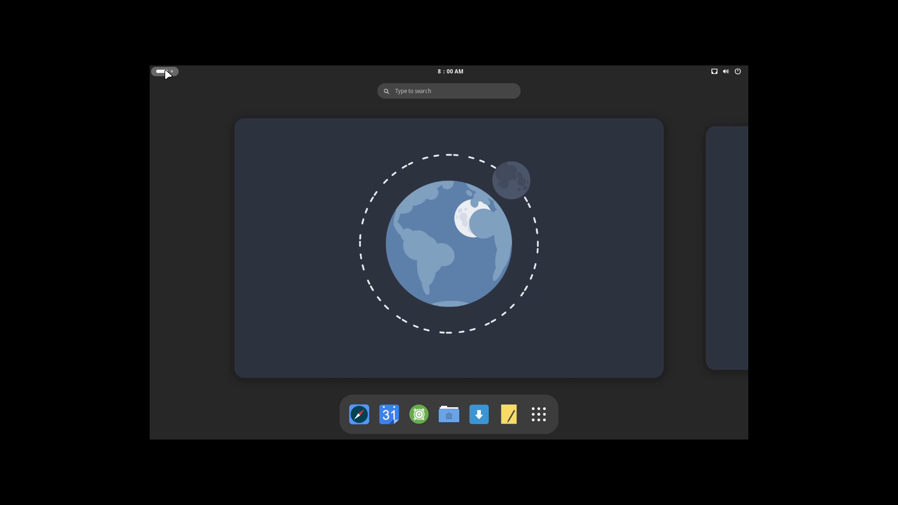
pyautogui.write('set')
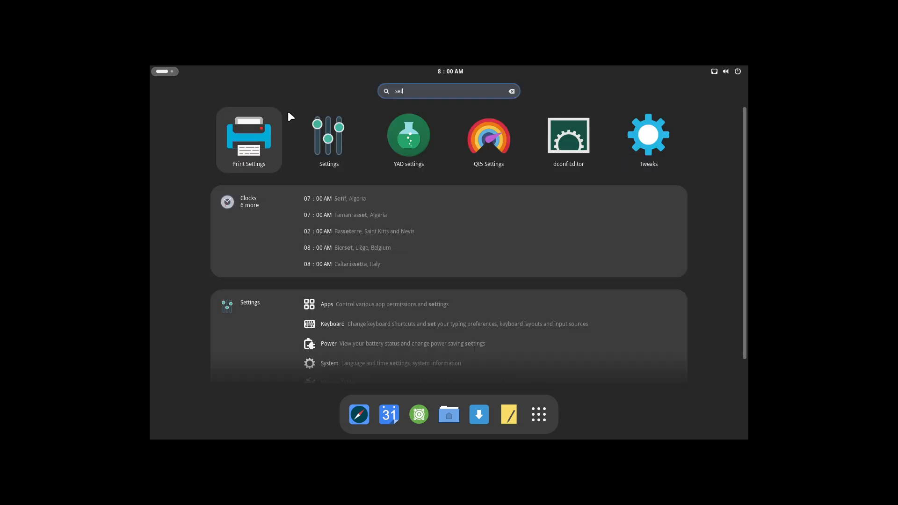
pyautogui.click(316, 130)
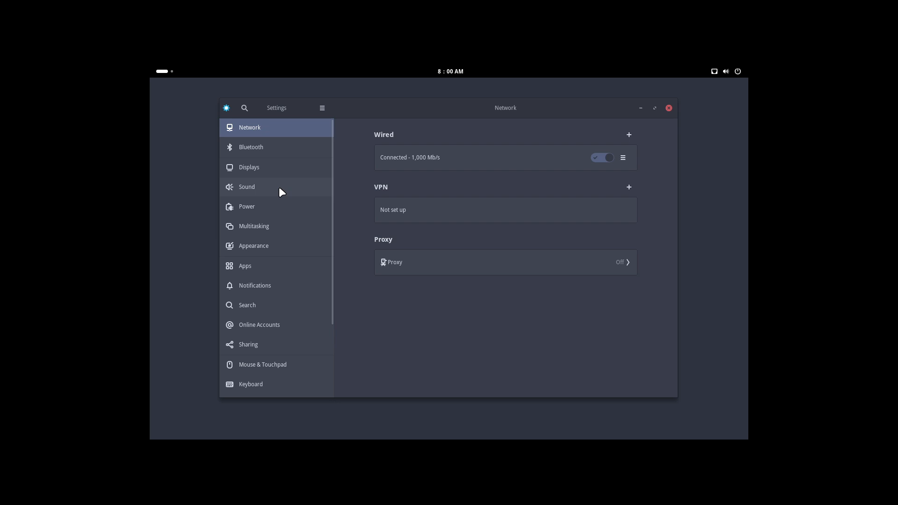
pyautogui.click(276, 167)
pyautogui.click(614, 166)
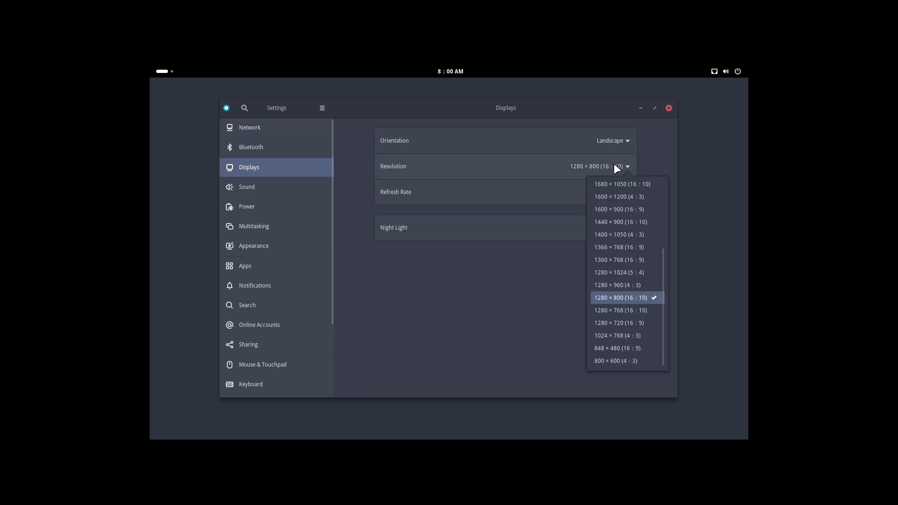
pyautogui.scroll(1, 624, 224)
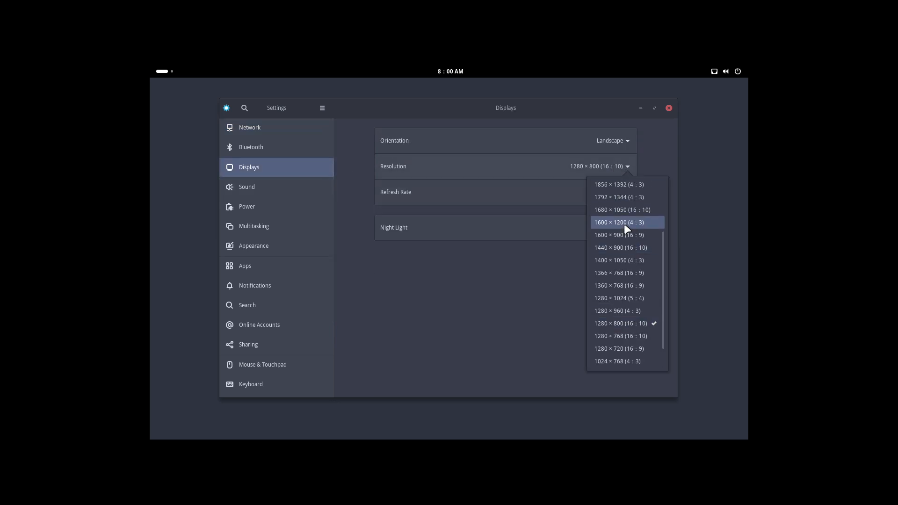
pyautogui.scroll(2, 625, 225)
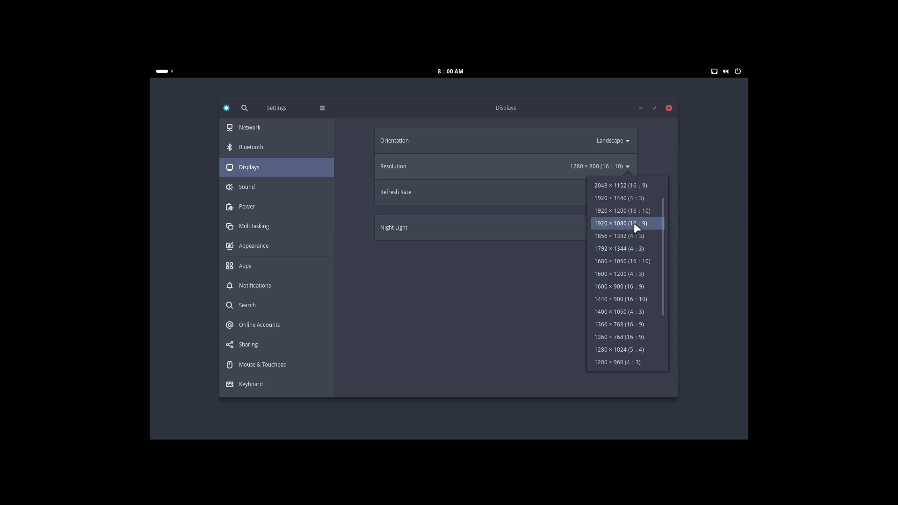
pyautogui.click(633, 222)
pyautogui.click(660, 109)
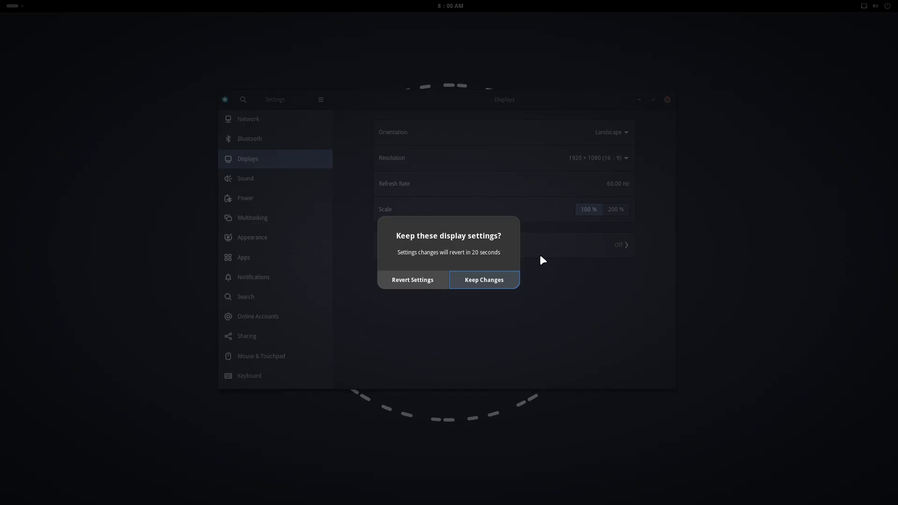
pyautogui.click(475, 278)
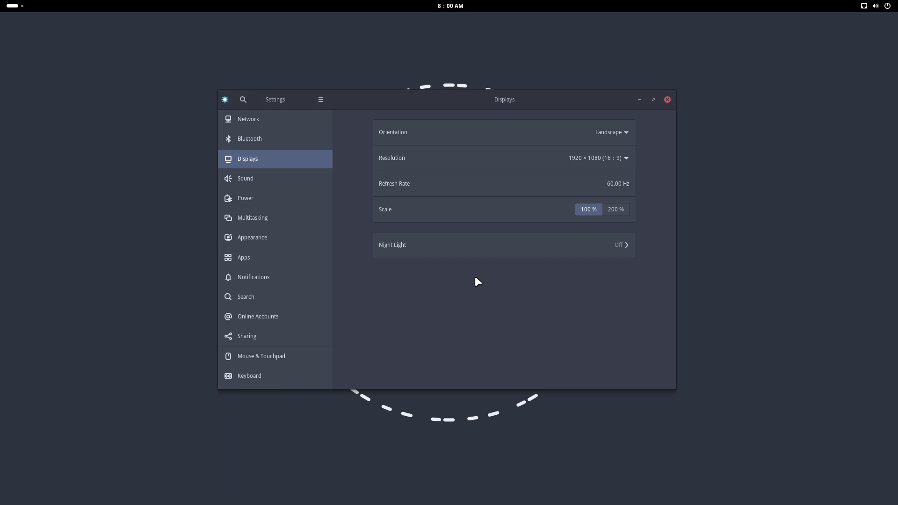
pyautogui.click(667, 100)
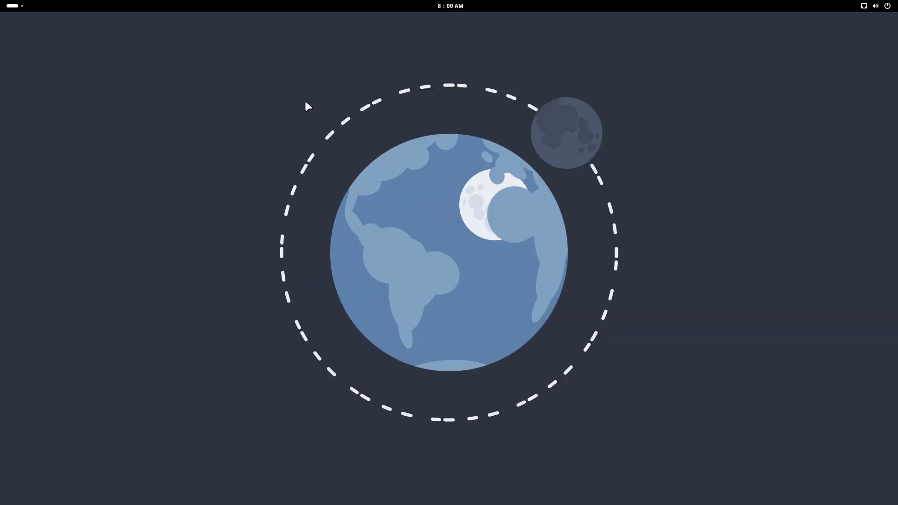
# - Search the activities overview for "twe" and open the Tweaks application
pyautogui.click(12, 7)
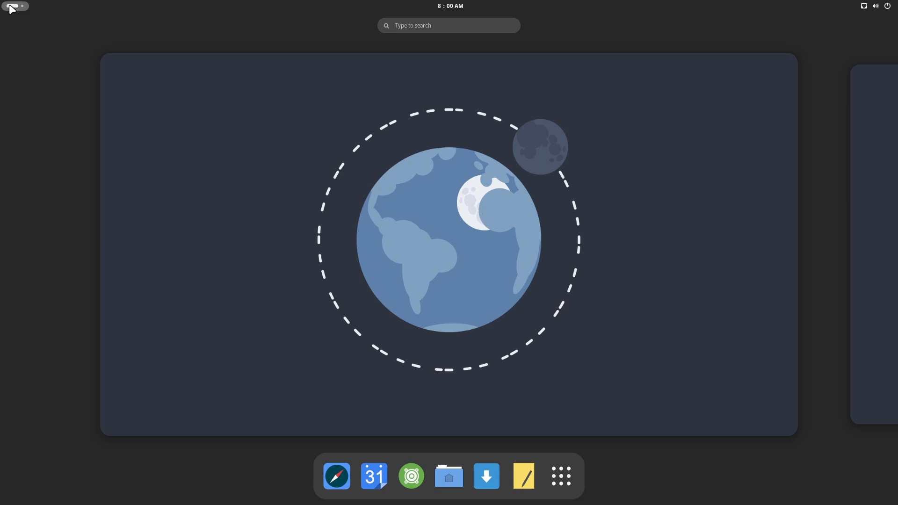
pyautogui.click(342, 244)
pyautogui.click(7, 8)
pyautogui.write('gnoe')
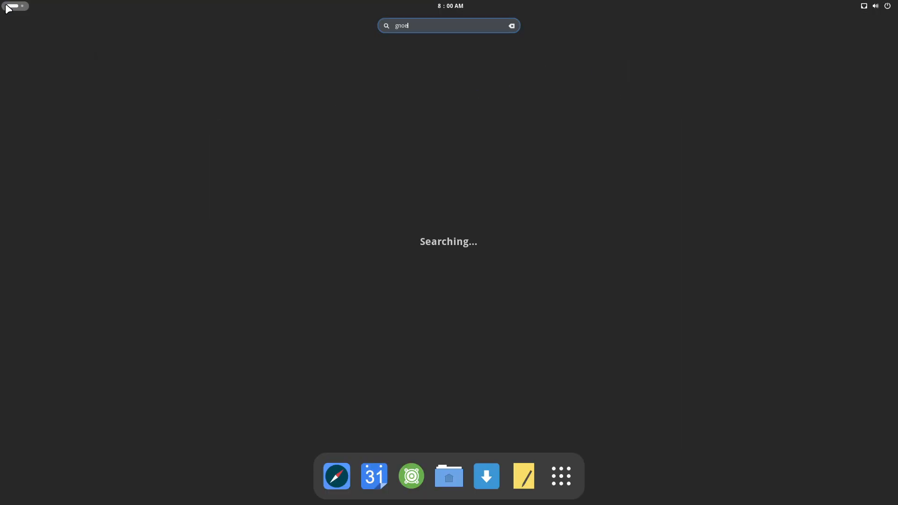
pyautogui.press('BackSpace')
pyautogui.press('BackSpace')
pyautogui.press('BackSpace')
pyautogui.press('BackSpace')
pyautogui.write('twe')
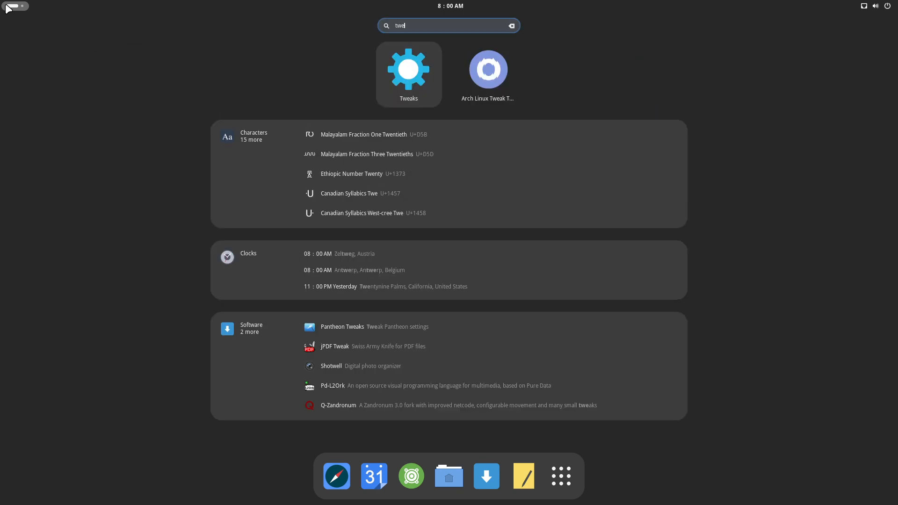
pyautogui.click(424, 71)
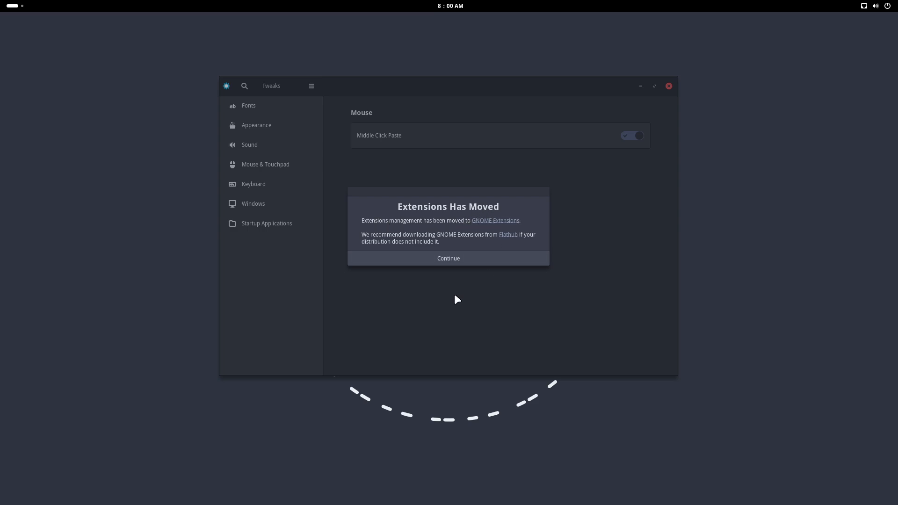
# - Open the GNOME Extensions link from the Extensions Has Moved notice and read the README's installation and building sections
pyautogui.click(500, 221)
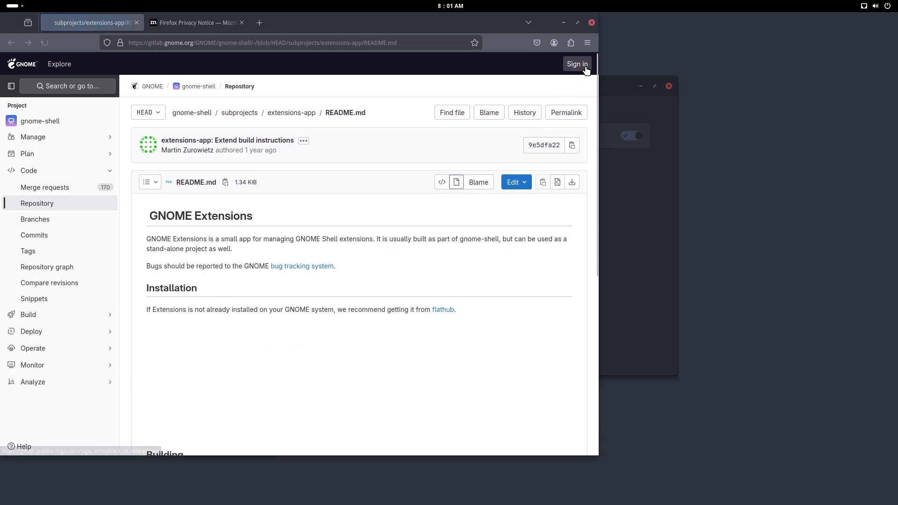
pyautogui.scroll(-5, 423, 290)
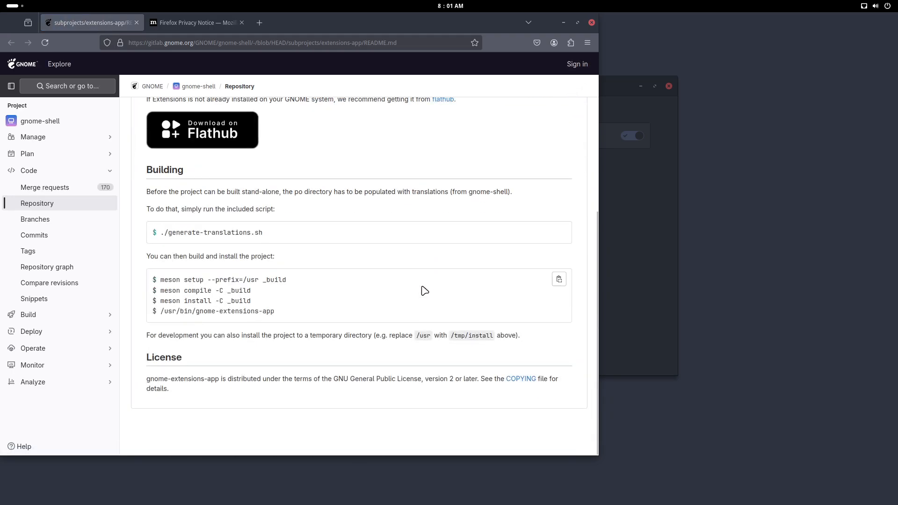
# - Close the browser, dismiss the Extensions Has Moved notice, review the Appearance, Keyboard and Windows settings in Tweaks, and close Tweaks
pyautogui.click(593, 22)
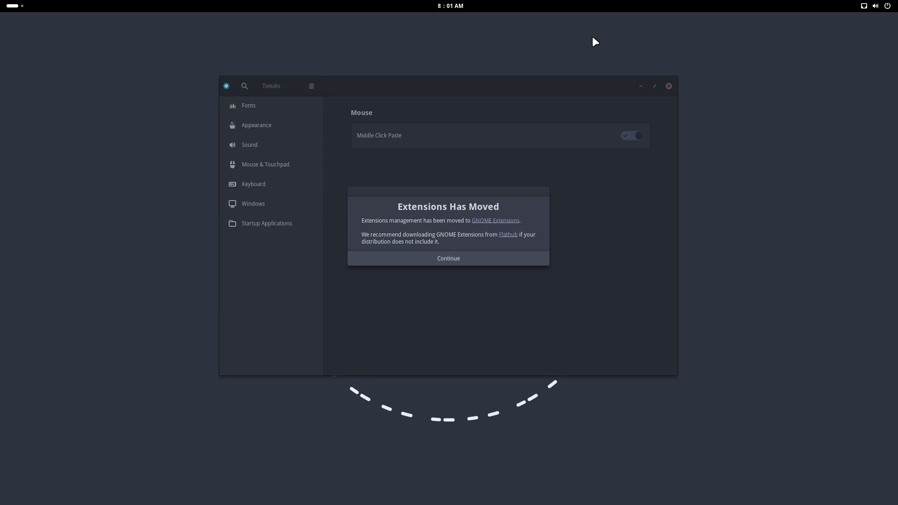
pyautogui.click(477, 258)
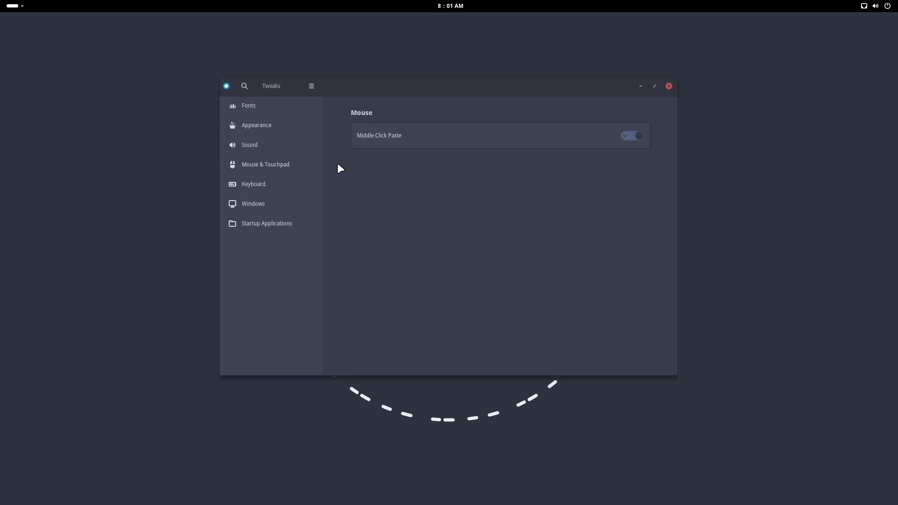
pyautogui.click(279, 127)
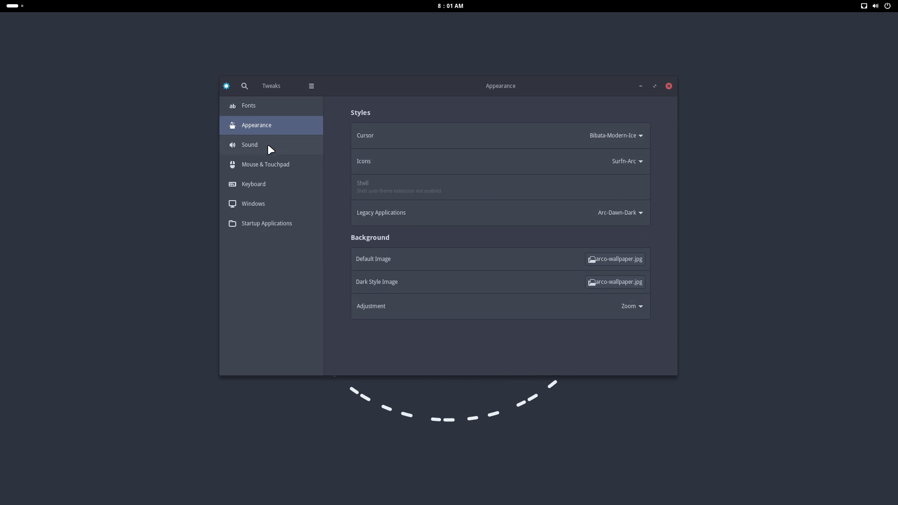
pyautogui.click(272, 185)
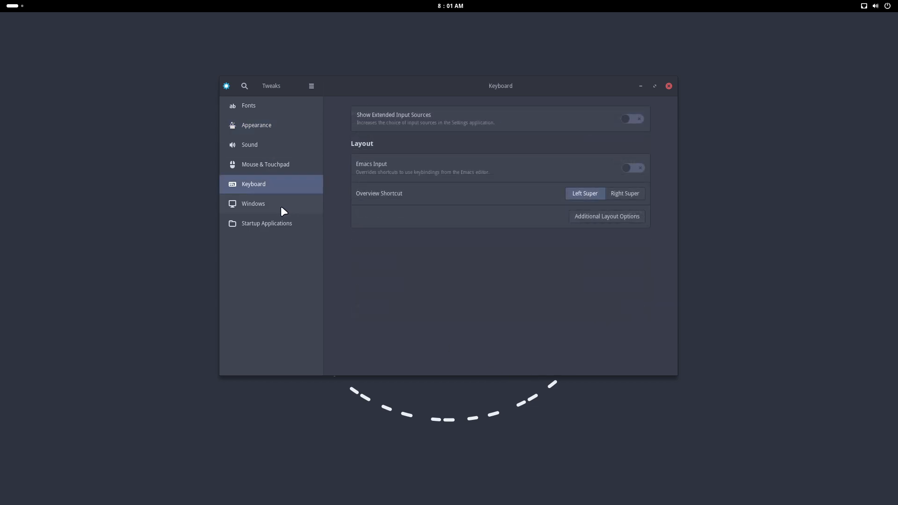
pyautogui.click(282, 208)
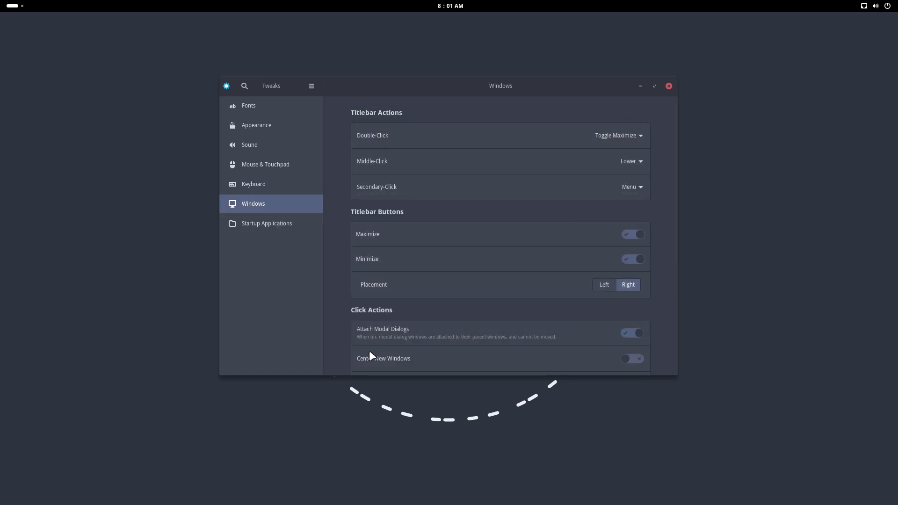
pyautogui.click(669, 87)
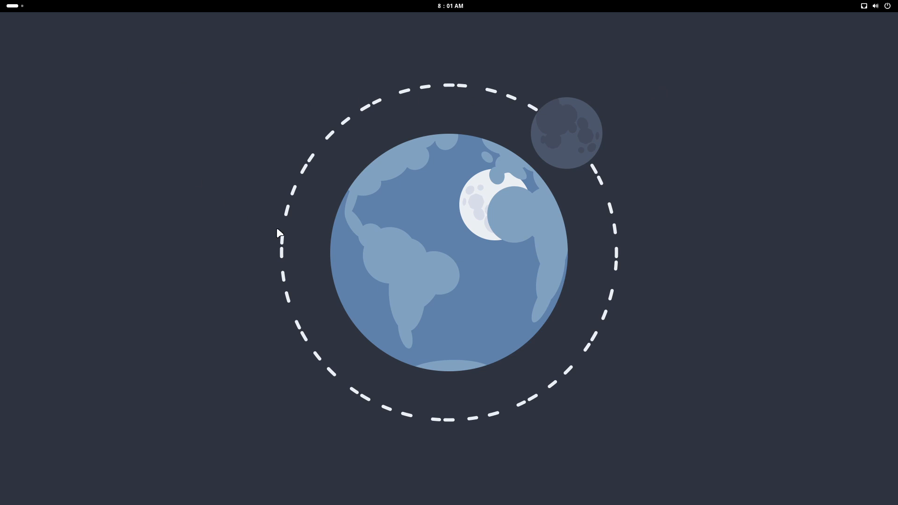
# - Search the activities overview for "ter", launch the Alacritty terminal and place its window near the middle of the desktop
pyautogui.click(20, 7)
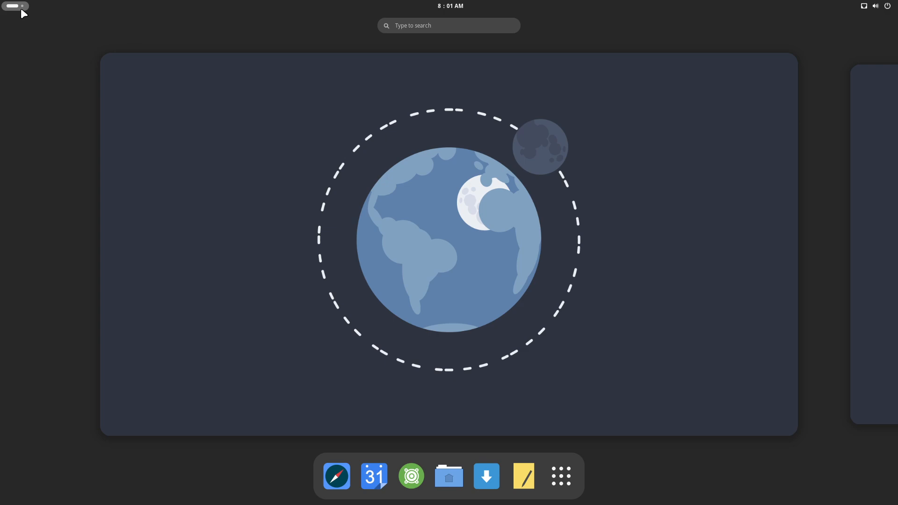
pyautogui.write('ter')
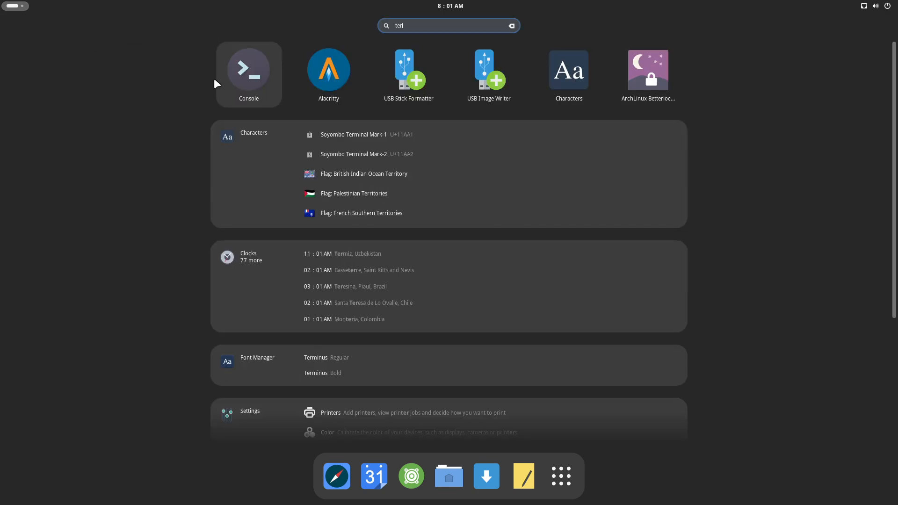
pyautogui.click(313, 70)
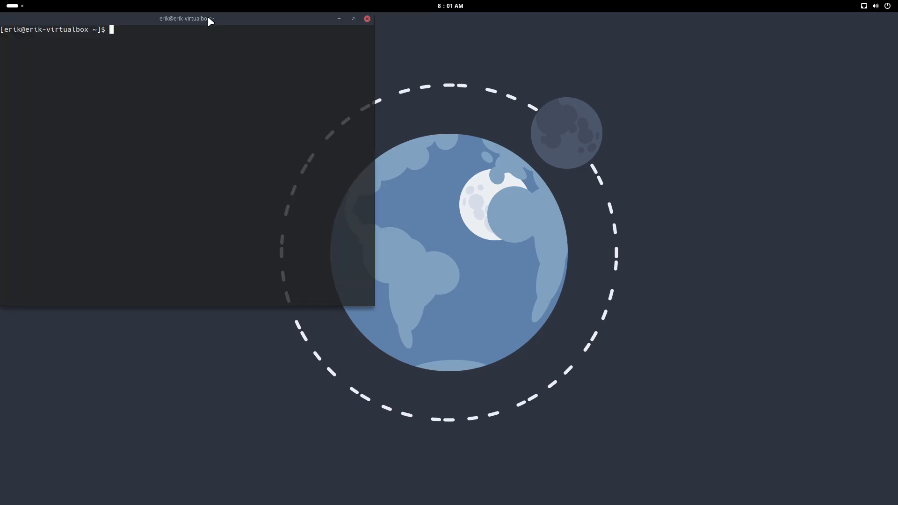
pyautogui.moveTo(209, 21); pyautogui.dragTo(491, 182)
# - Run "sudo pacman -S gnome-extra" with enlarged terminal text, enter the sudo password, review the group's packages and close the terminal without selecting any
pyautogui.write('sudo pacman')
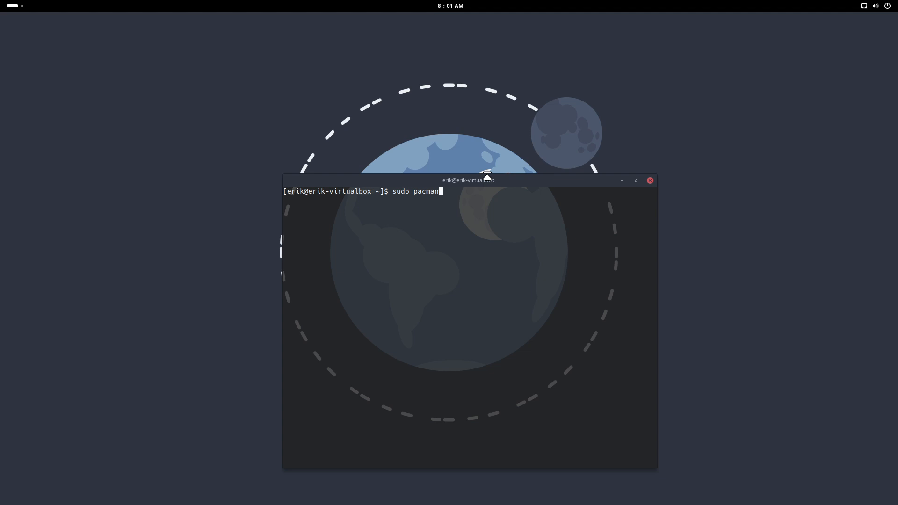
pyautogui.hotkey('ctrl', '=')
pyautogui.hotkey('ctrl', '=')
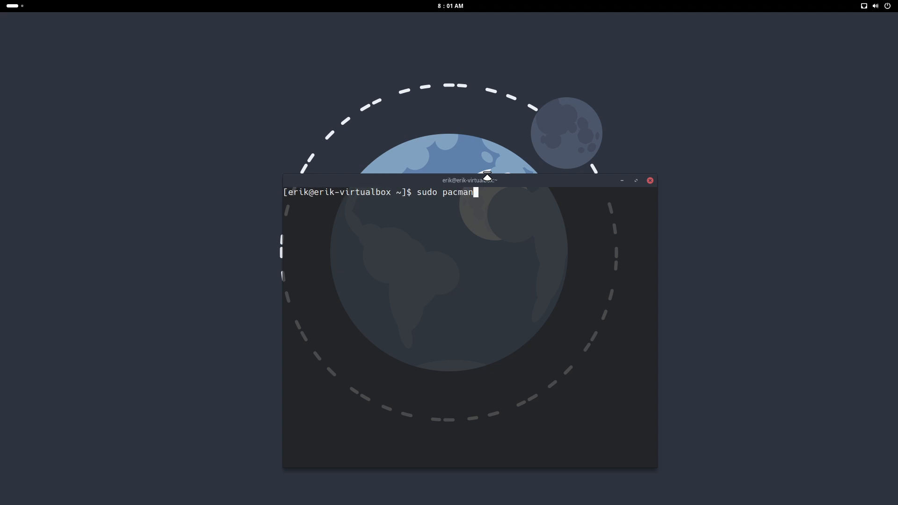
pyautogui.write('-S gnome-extra')
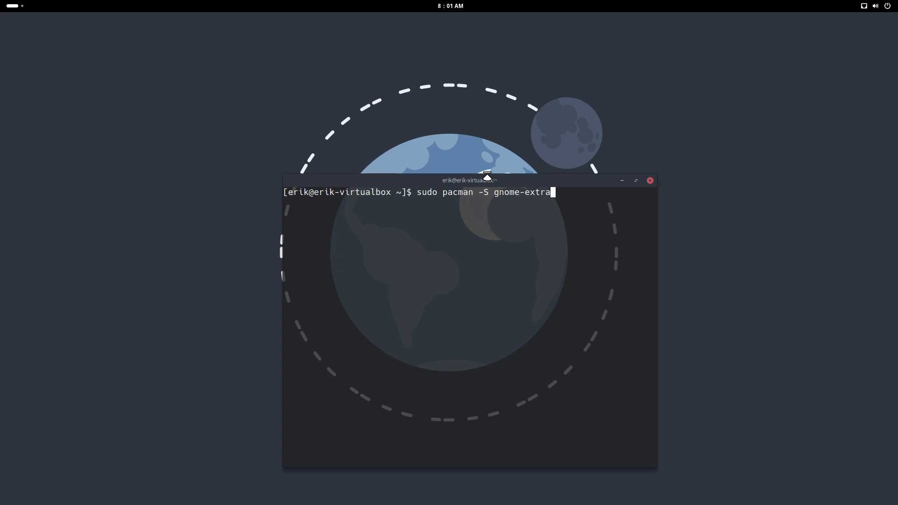
pyautogui.press('Return')
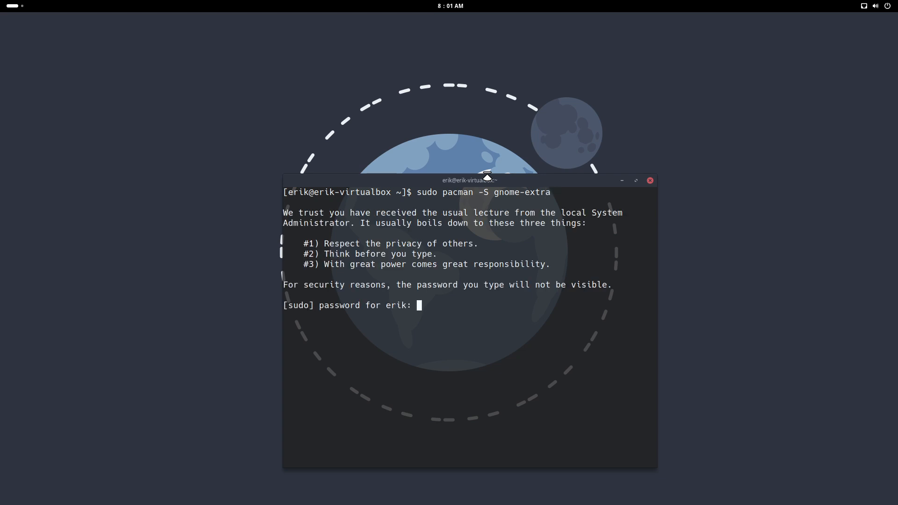
pyautogui.press('Return')
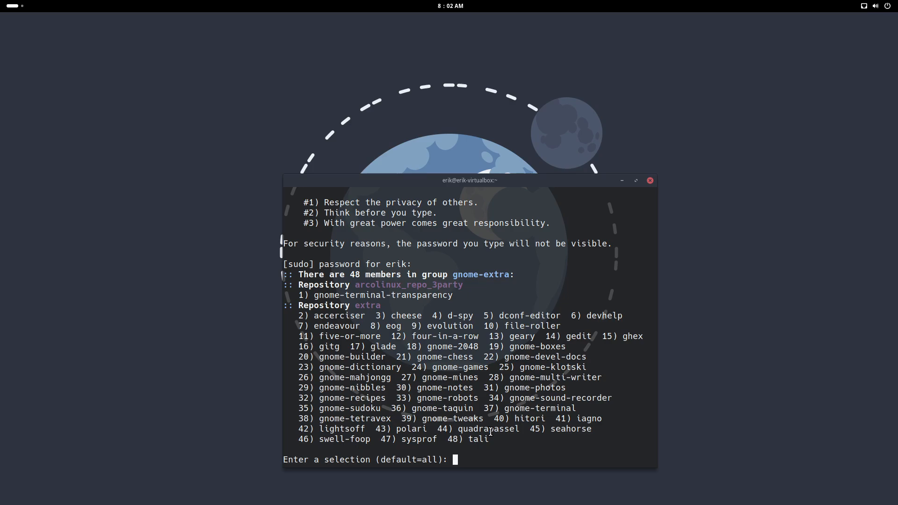
pyautogui.scroll(2, 490, 388)
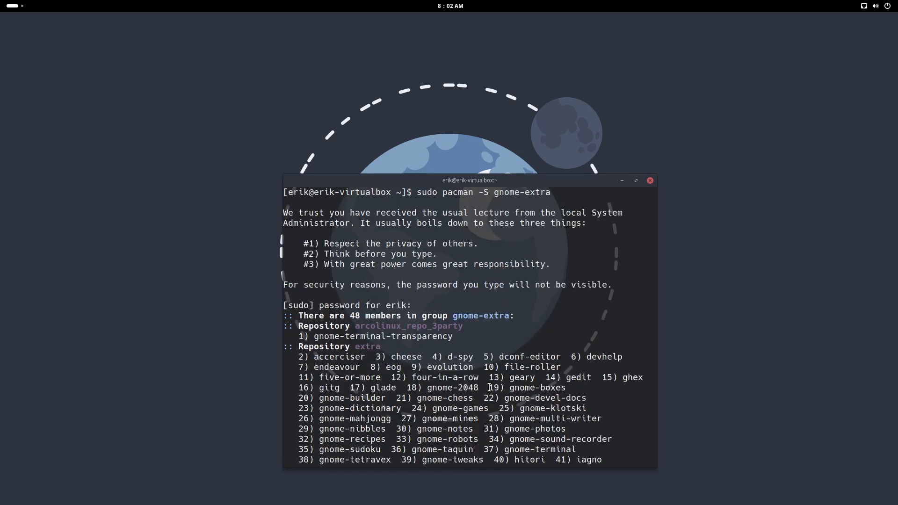
pyautogui.click(650, 181)
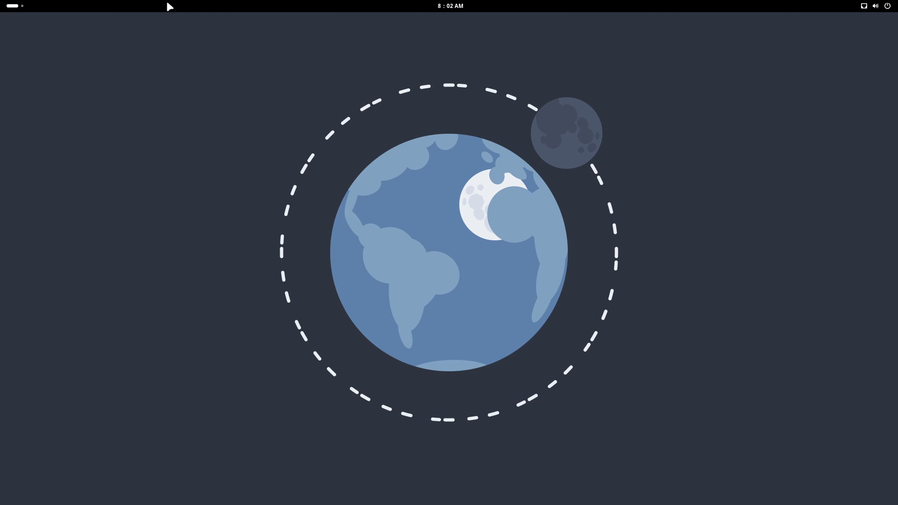
# - Launch Sofirem from the activities overview search, enter the authentication password, and reposition and enlarge its window
pyautogui.click(18, 5)
pyautogui.write('splfoil')
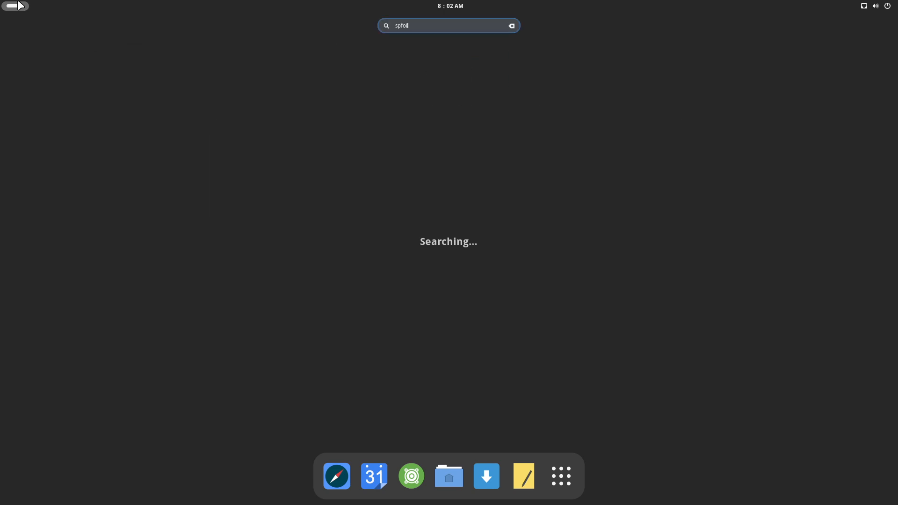
pyautogui.press('BackSpace')
pyautogui.press('BackSpace')
pyautogui.press('BackSpace')
pyautogui.press('BackSpace')
pyautogui.write('ol')
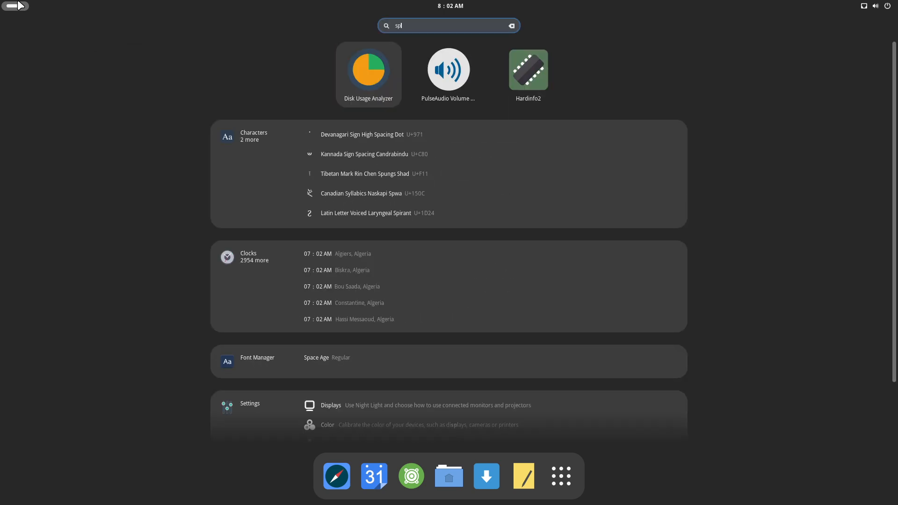
pyautogui.press('BackSpace')
pyautogui.write('fi')
pyautogui.press('Return')
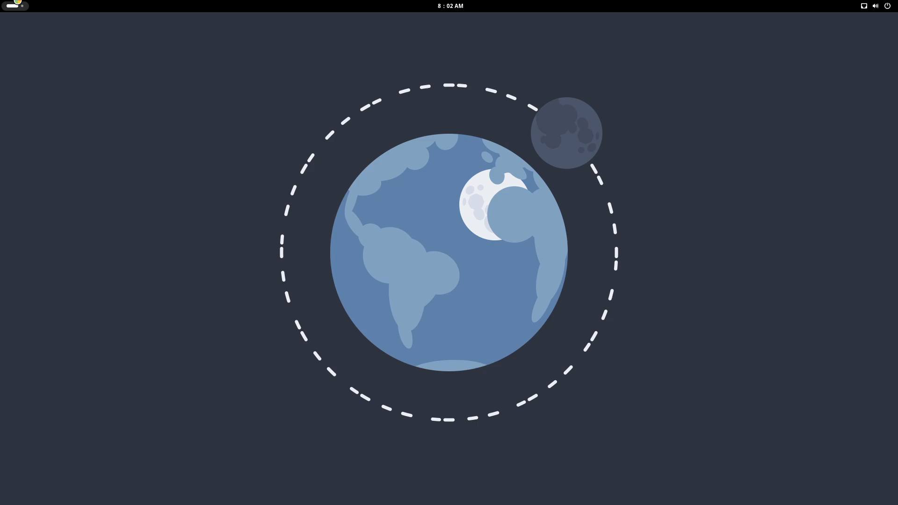
pyautogui.write('****')
pyautogui.press('Return')
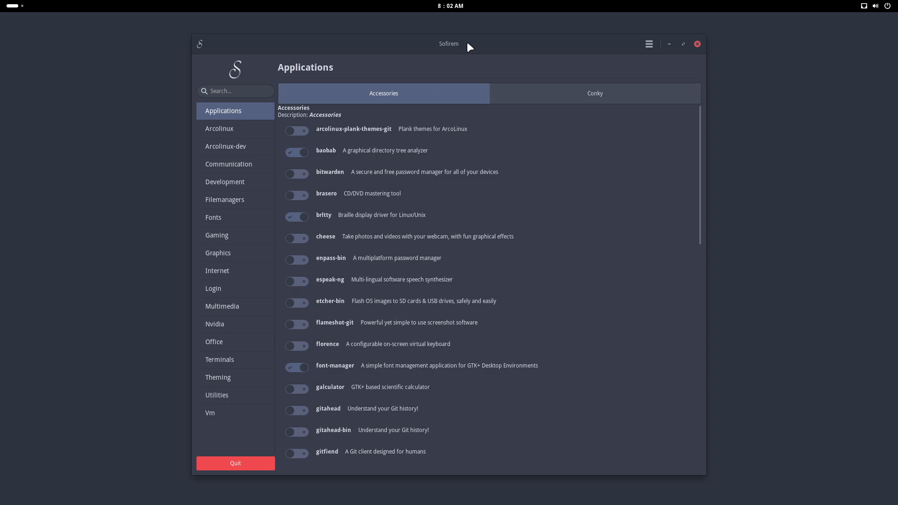
pyautogui.moveTo(469, 47); pyautogui.dragTo(465, 32)
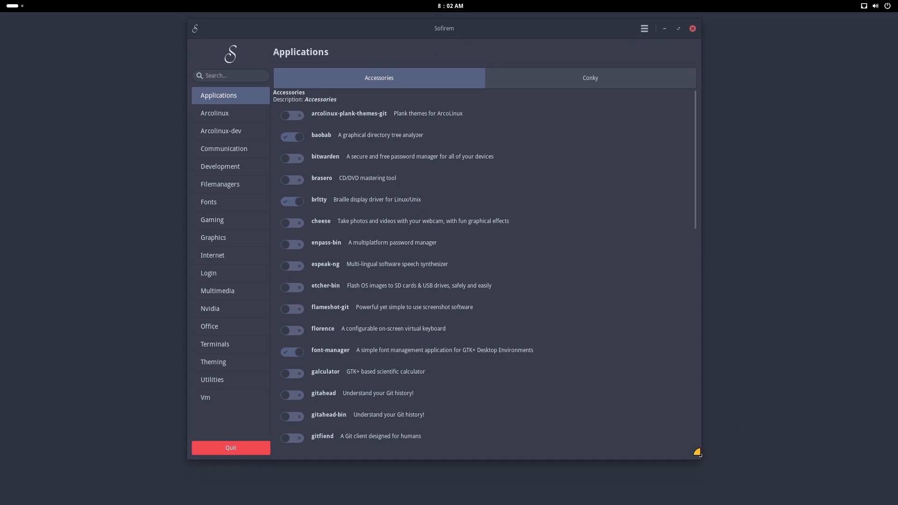
pyautogui.moveTo(697, 453); pyautogui.dragTo(740, 464)
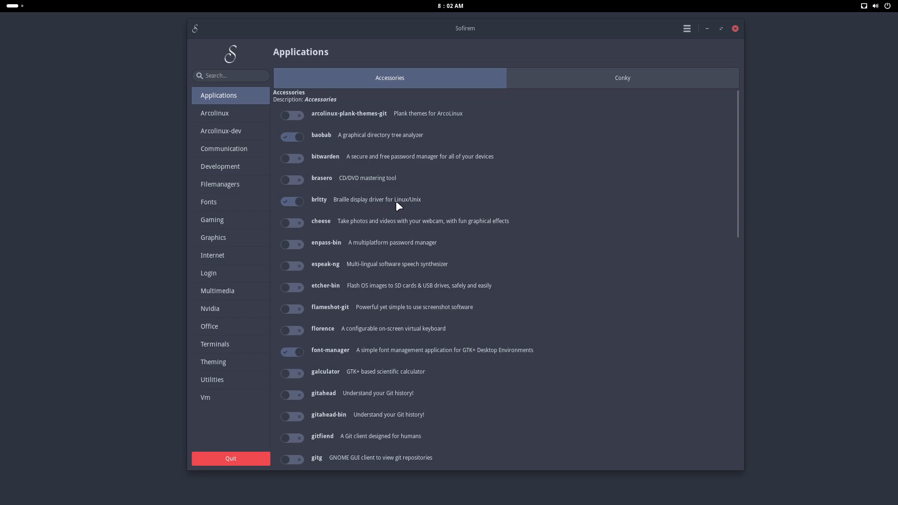
# - Try to uninstall brltty from the Accessories list, examine the uninstall report's dependency and command lines, and dismiss the report
pyautogui.click(286, 202)
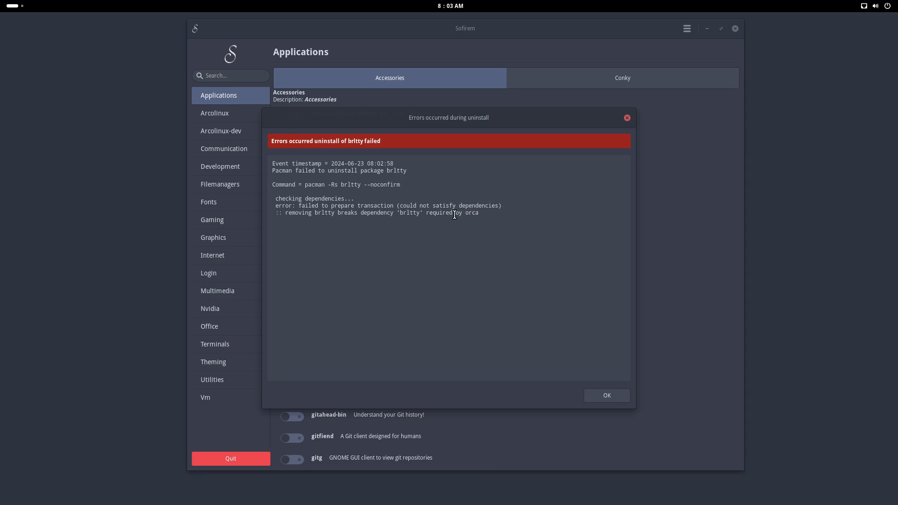
pyautogui.moveTo(430, 213); pyautogui.dragTo(505, 211)
pyautogui.moveTo(328, 185); pyautogui.dragTo(355, 185)
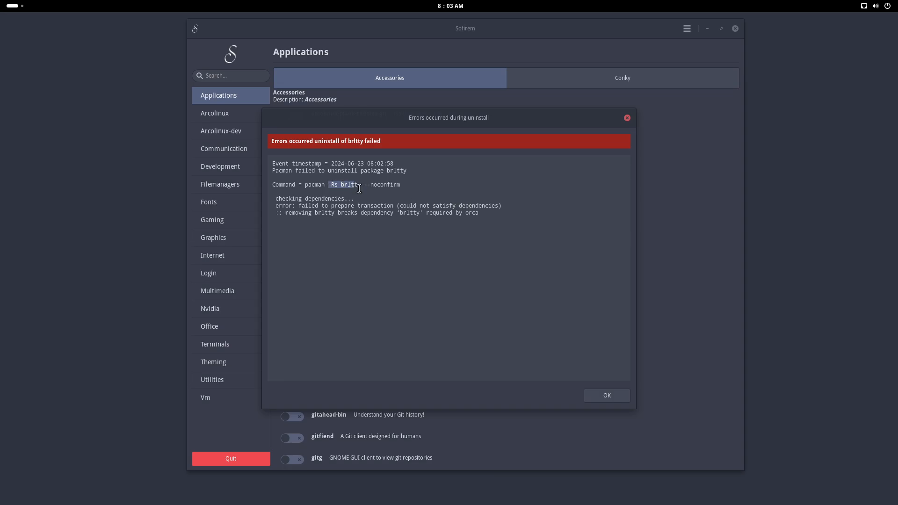
pyautogui.click(610, 394)
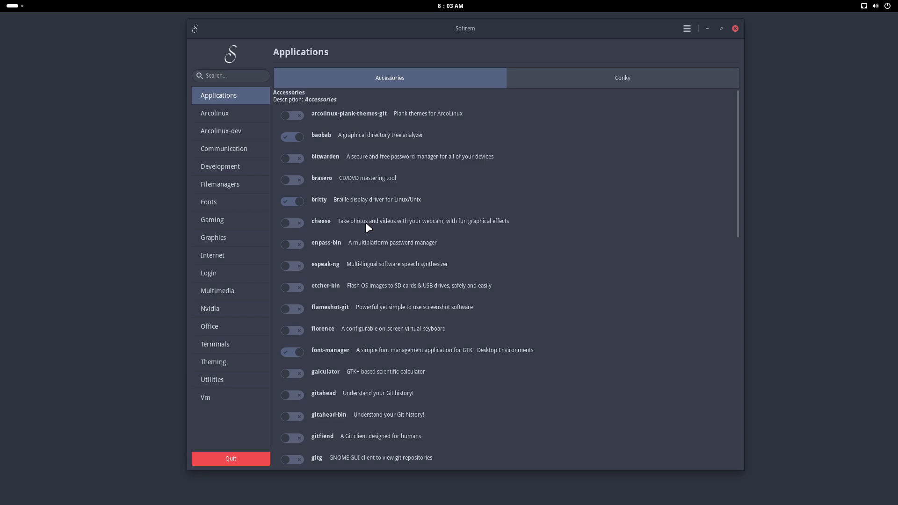
# - Look through the Conky, Arcolinux and Arcolinux-dev package lists, then quit Sofirem
pyautogui.click(608, 78)
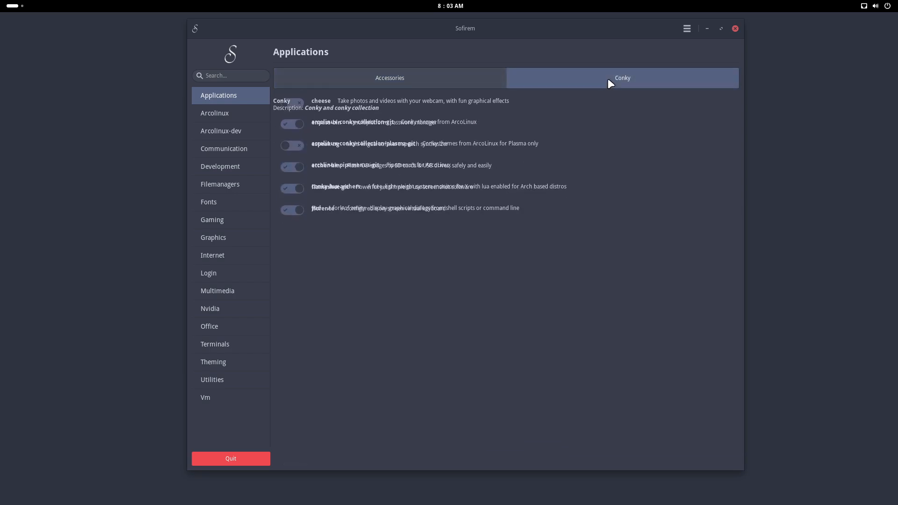
pyautogui.click(234, 113)
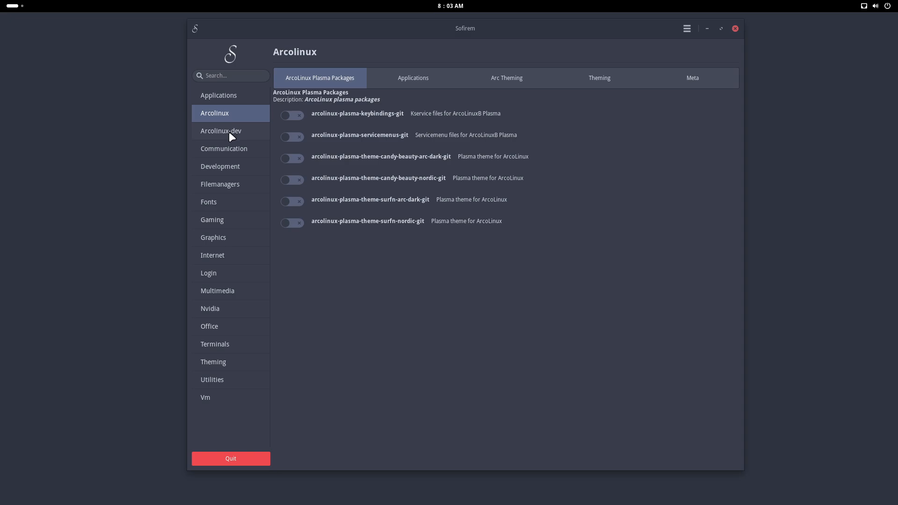
pyautogui.click(233, 133)
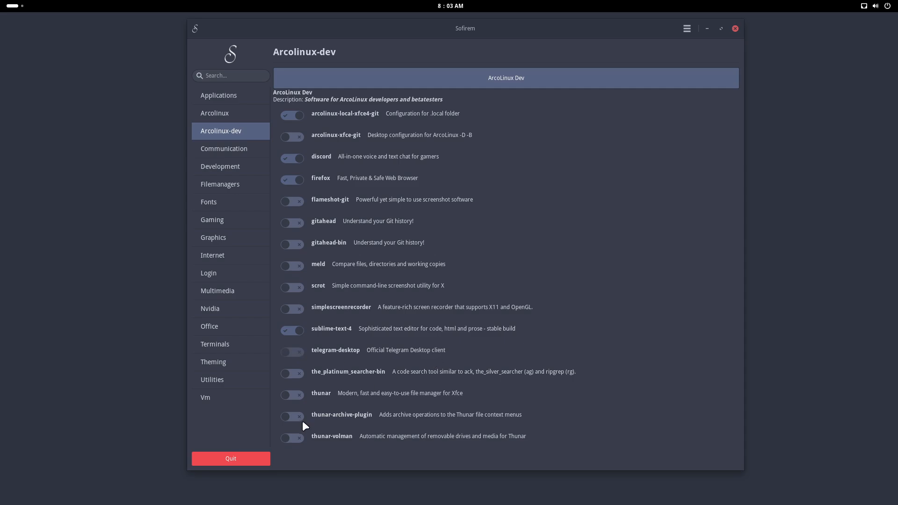
pyautogui.click(240, 461)
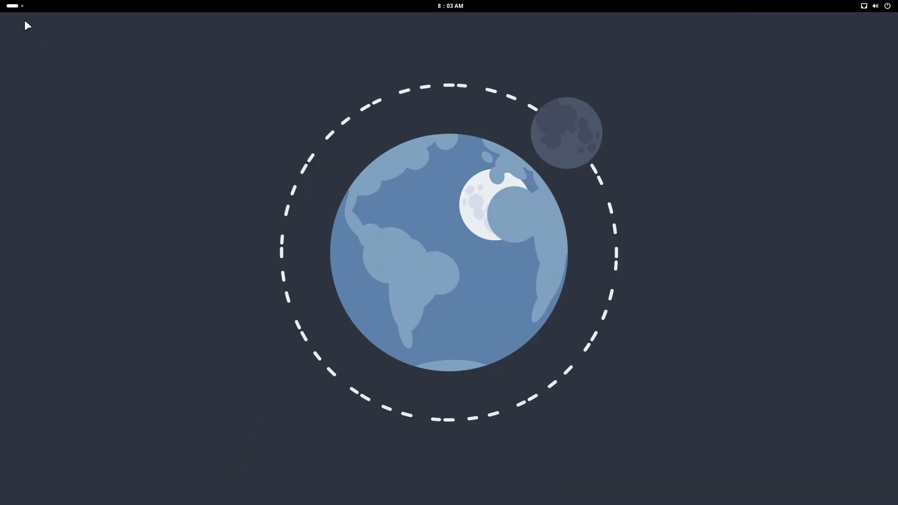
# - Search the activities overview for "ala", open Alacritty and move its window to the middle of the desktop
pyautogui.moveTo(4, 3)
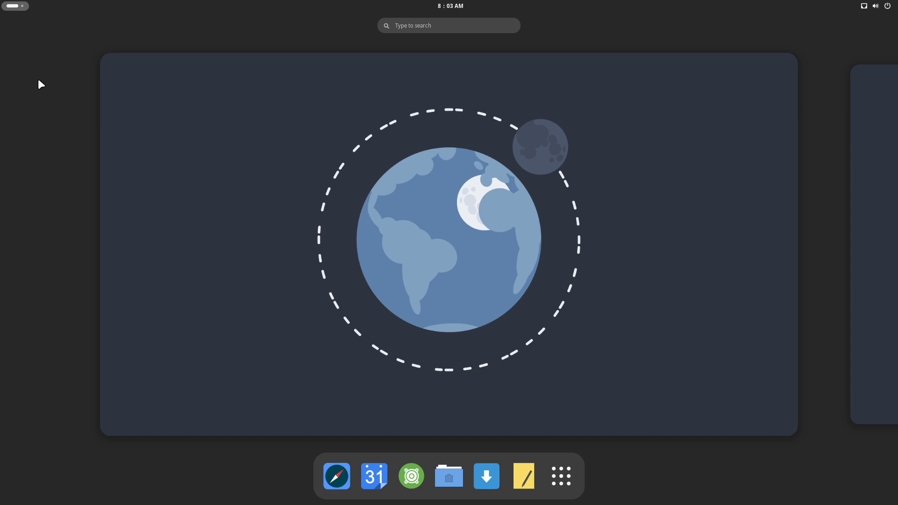
pyautogui.write('ala')
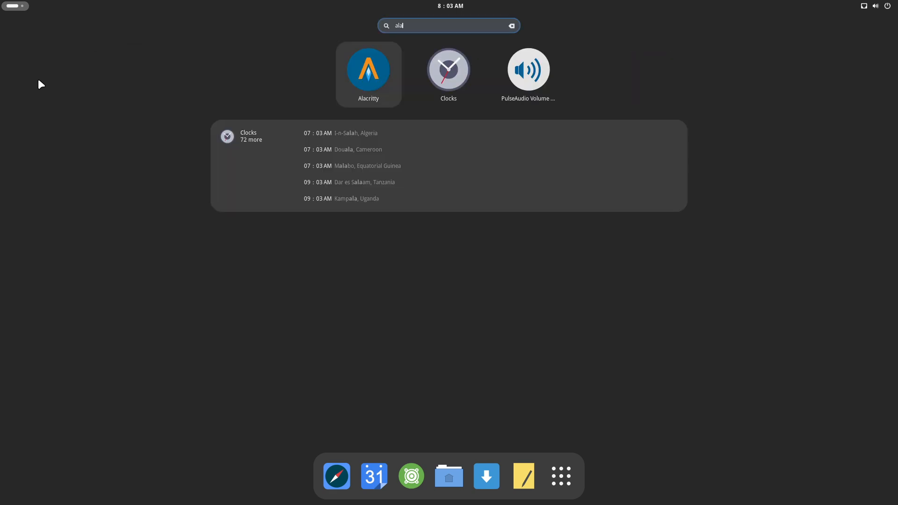
pyautogui.press('Return')
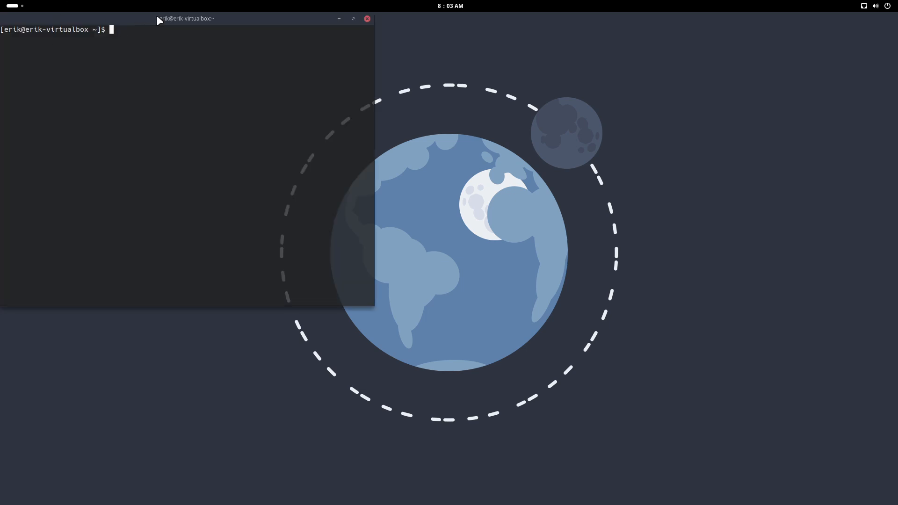
pyautogui.moveTo(157, 17); pyautogui.dragTo(440, 116)
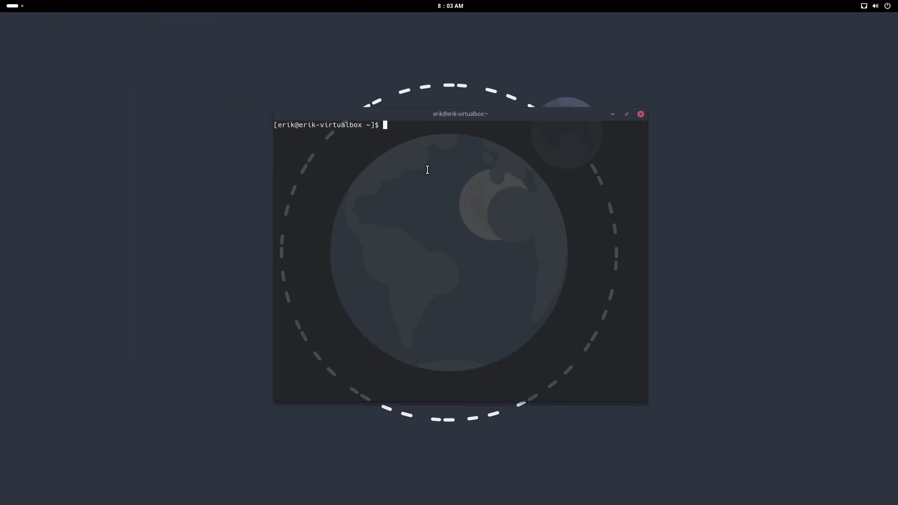
# - Run get-nemesis-on-arcolinux to clone the arcolinux-nemesis repository, and close the terminal
pyautogui.write('get-nemesis-on-arcolinux')
pyautogui.press('Return')
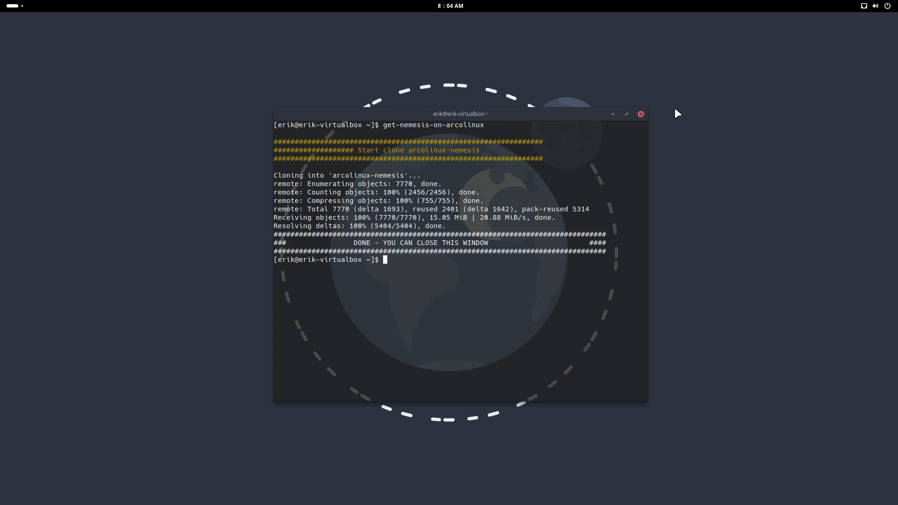
pyautogui.click(641, 114)
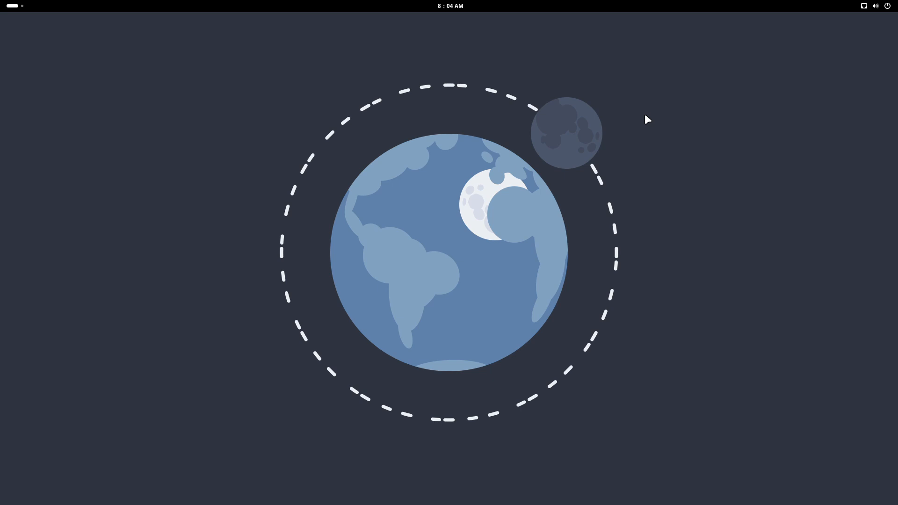
# - Search the activities overview for "files", launch the file manager and open the arcolinux-nemesis folder inside DATA
pyautogui.click(12, 6)
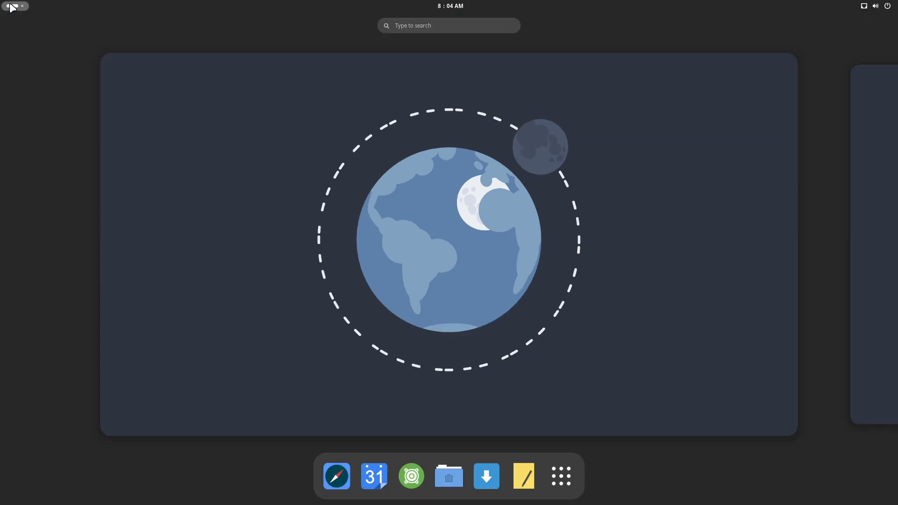
pyautogui.write('files')
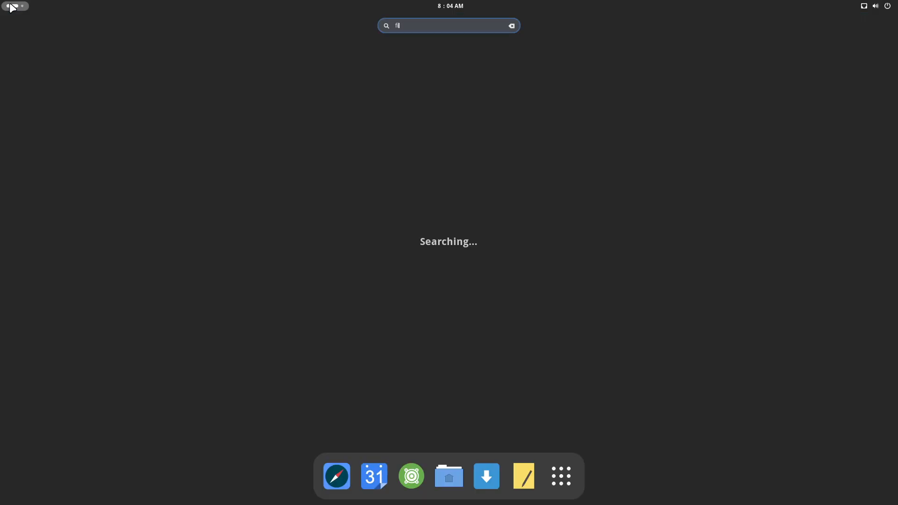
pyautogui.press('Return')
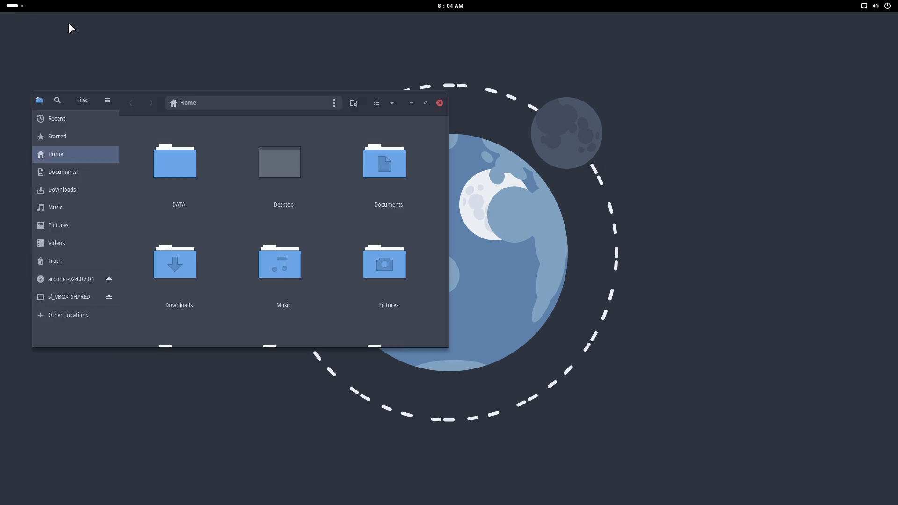
pyautogui.doubleClick(192, 164)
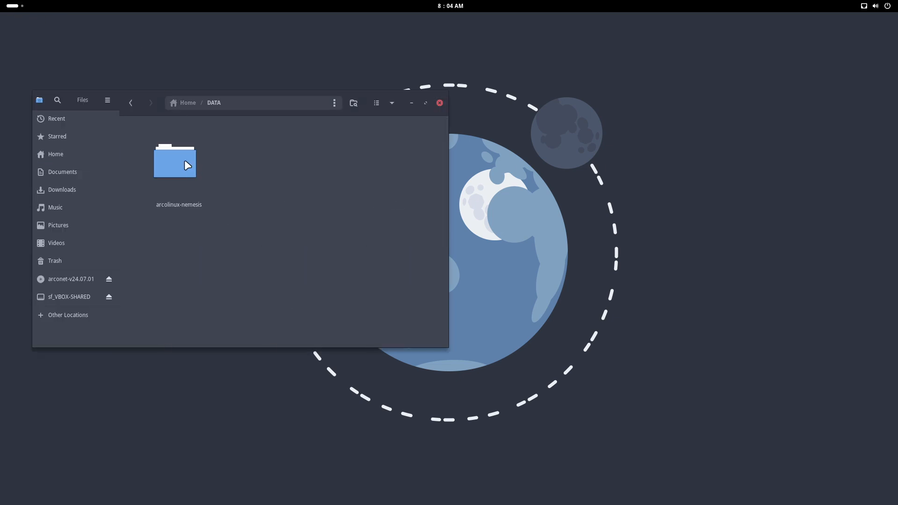
pyautogui.click(184, 159)
pyautogui.doubleClick(185, 161)
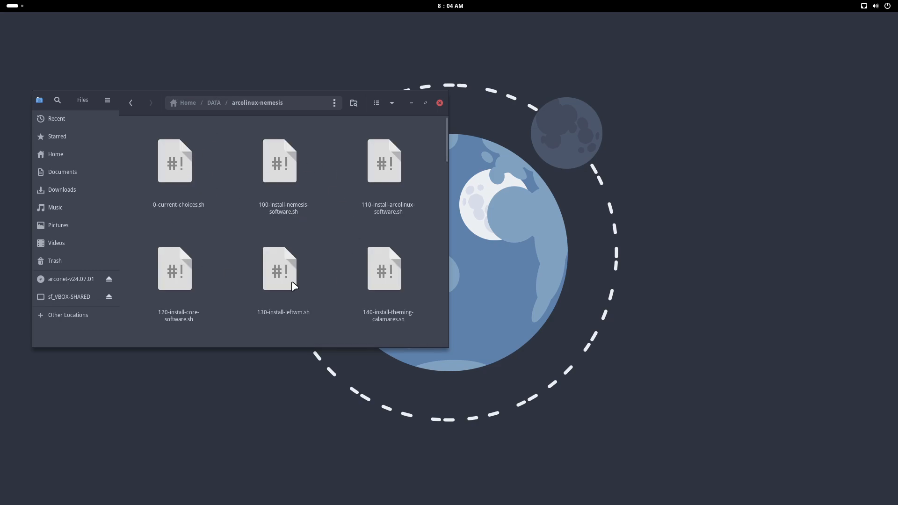
# - Enlarge the file manager window to show six scripts per row, and select 0-current-choices.sh
pyautogui.scroll(-10, 293, 283)
pyautogui.scroll(10, 293, 286)
pyautogui.moveTo(447, 346); pyautogui.dragTo(820, 428)
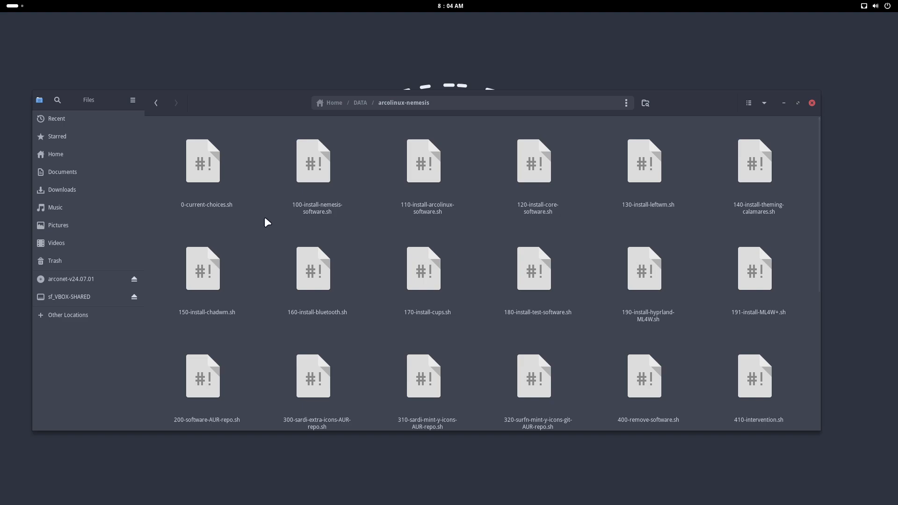
pyautogui.click(212, 166)
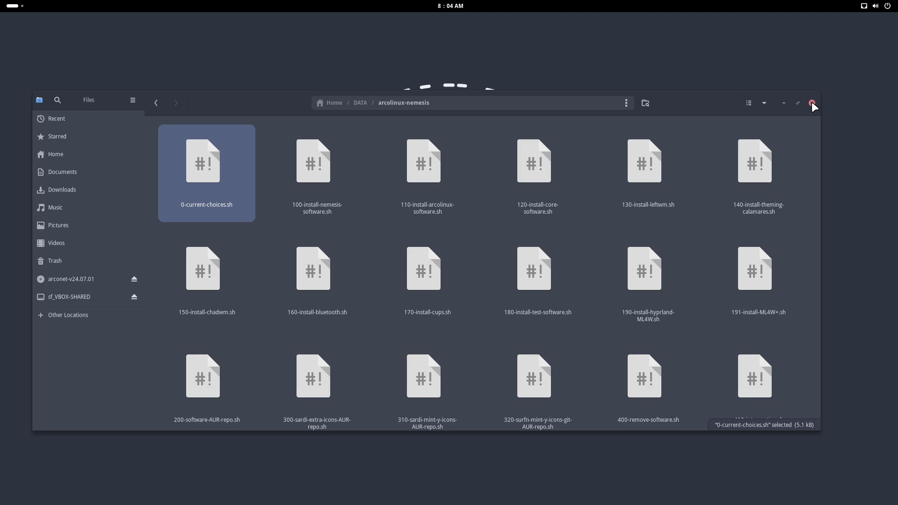
# - Open 400-remove-software.sh from the arcolinux-nemesis folder in the text editor, then move and enlarge the editor window
pyautogui.scroll(-3, 496, 299)
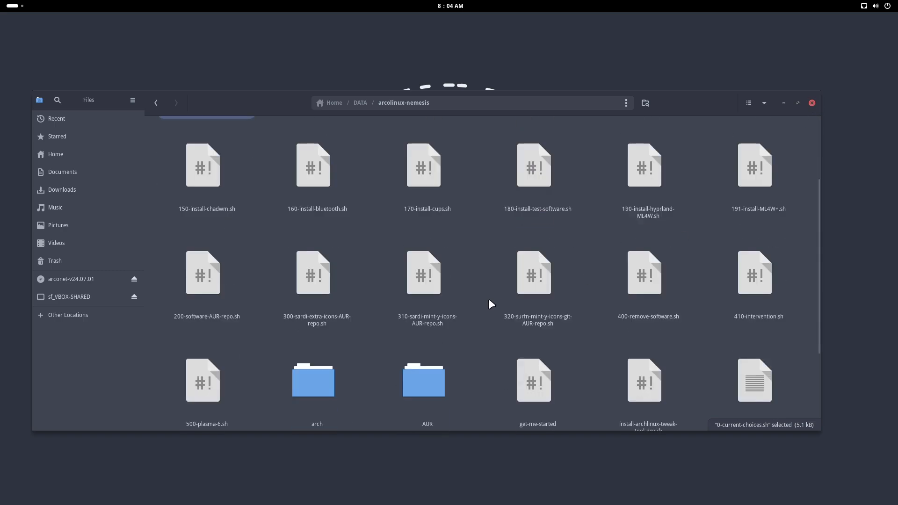
pyautogui.click(655, 283)
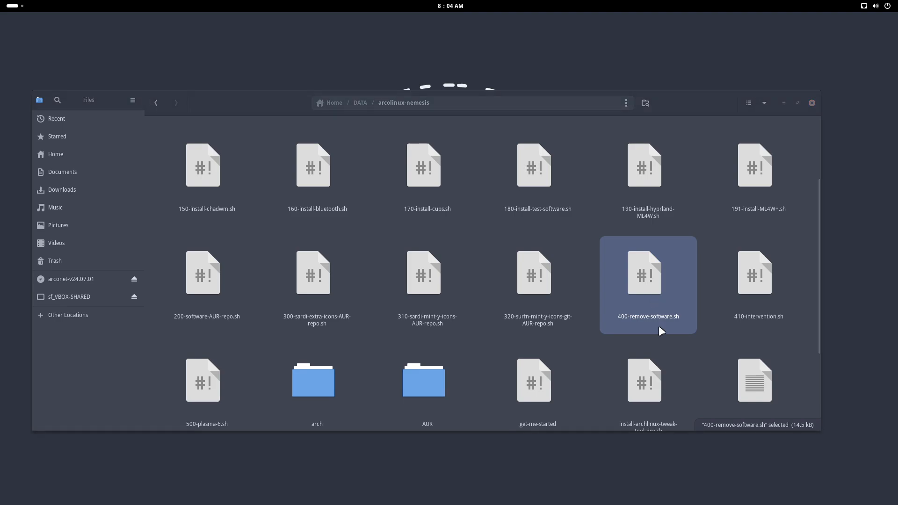
pyautogui.doubleClick(661, 331)
pyautogui.moveTo(276, 26); pyautogui.dragTo(535, 35)
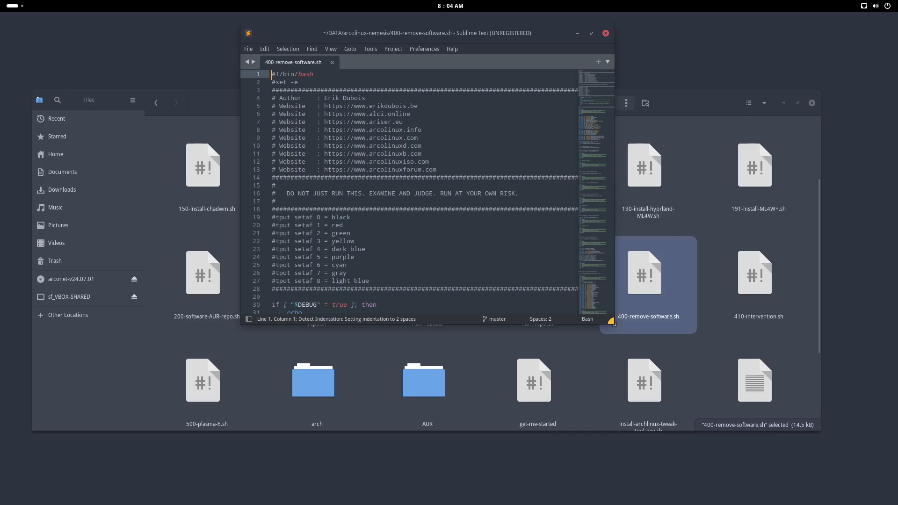
pyautogui.moveTo(613, 322); pyautogui.dragTo(725, 425)
# - Examine the script's pacman removal lines down to the adobe-source-han-sans fonts, highlight "cn" on line 71, and close the editor
pyautogui.scroll(-6, 539, 339)
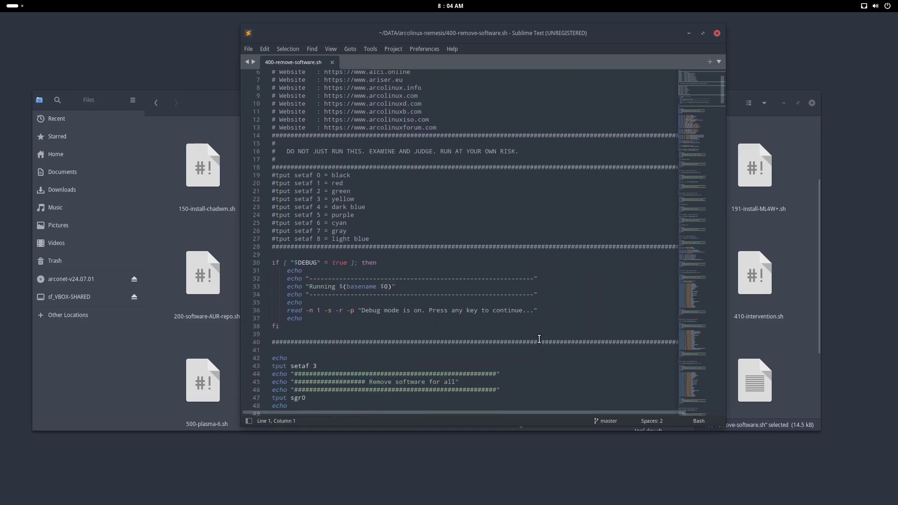
pyautogui.scroll(-9, 539, 339)
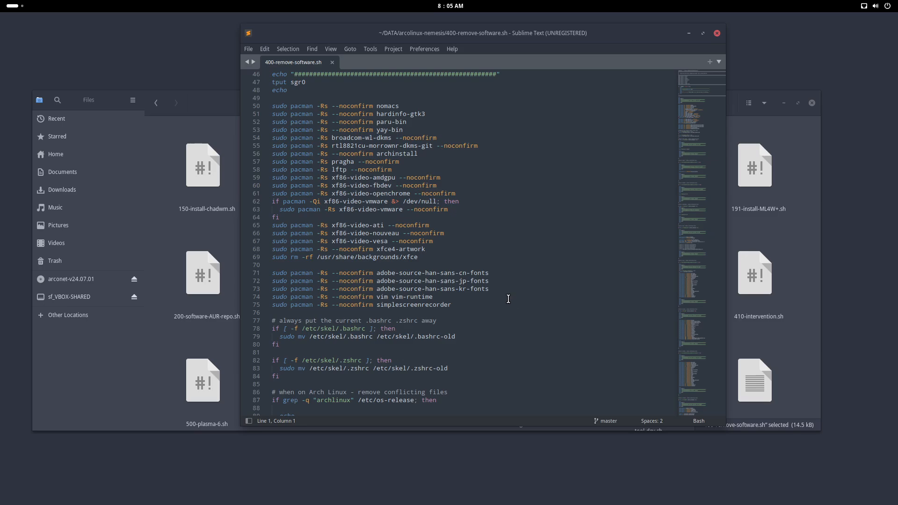
pyautogui.moveTo(490, 289); pyautogui.dragTo(460, 276)
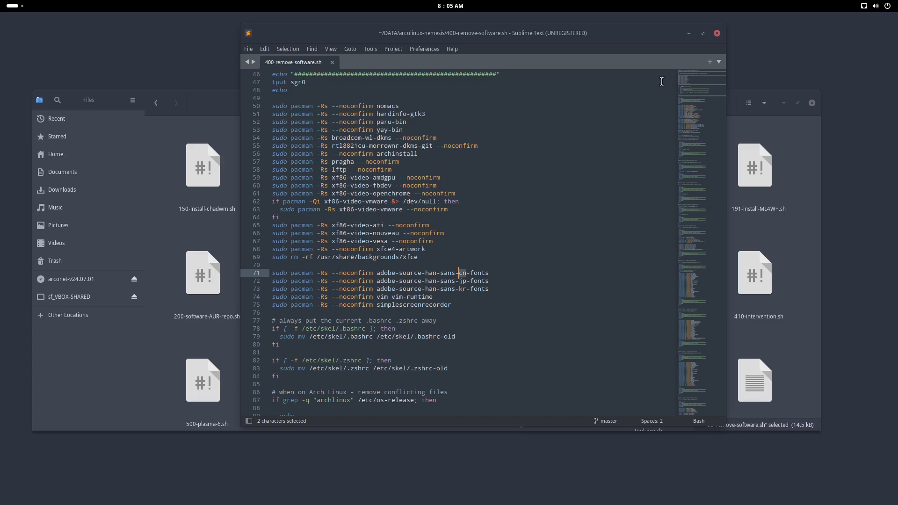
pyautogui.click(716, 33)
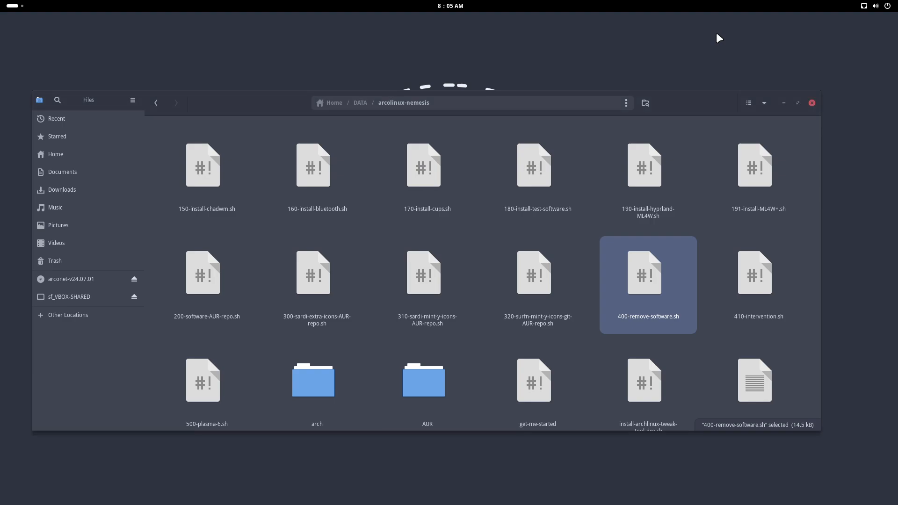